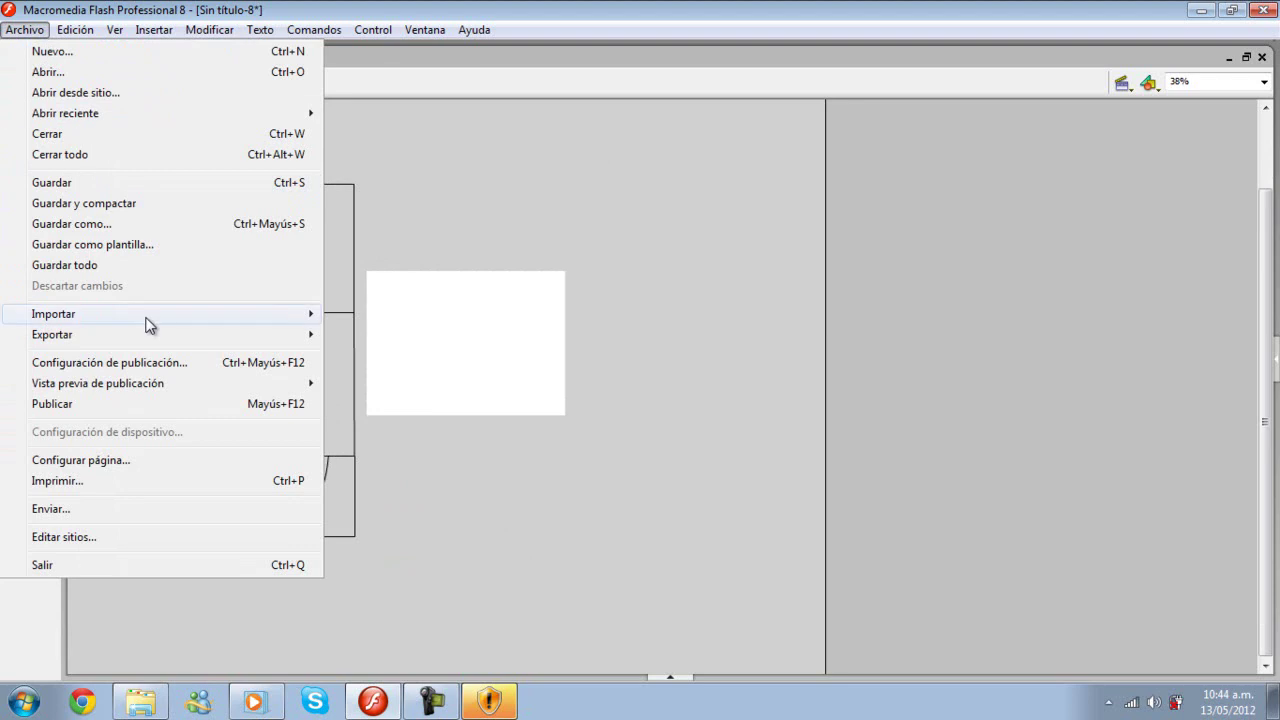
Step: Start opening an external library, list all file types, and browse to the Español folder of TGOTA - Comic
click(446, 366)
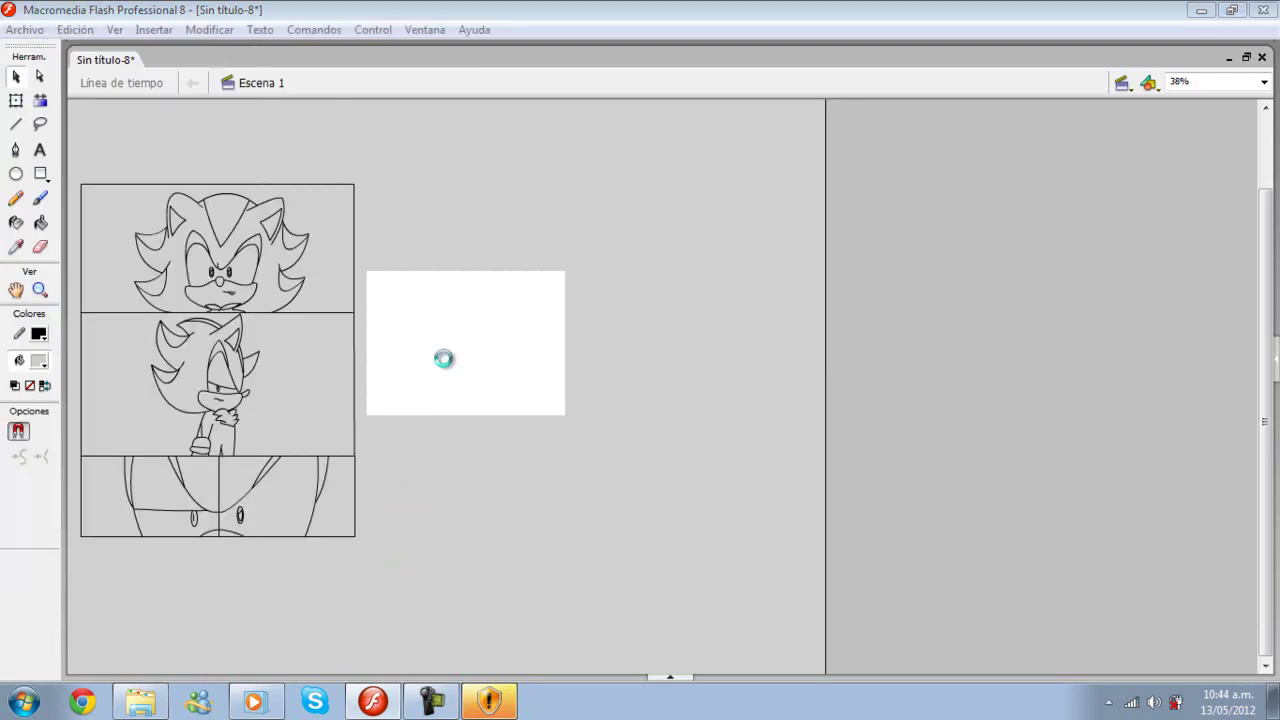
click(520, 436)
click(525, 436)
click(530, 436)
click(532, 466)
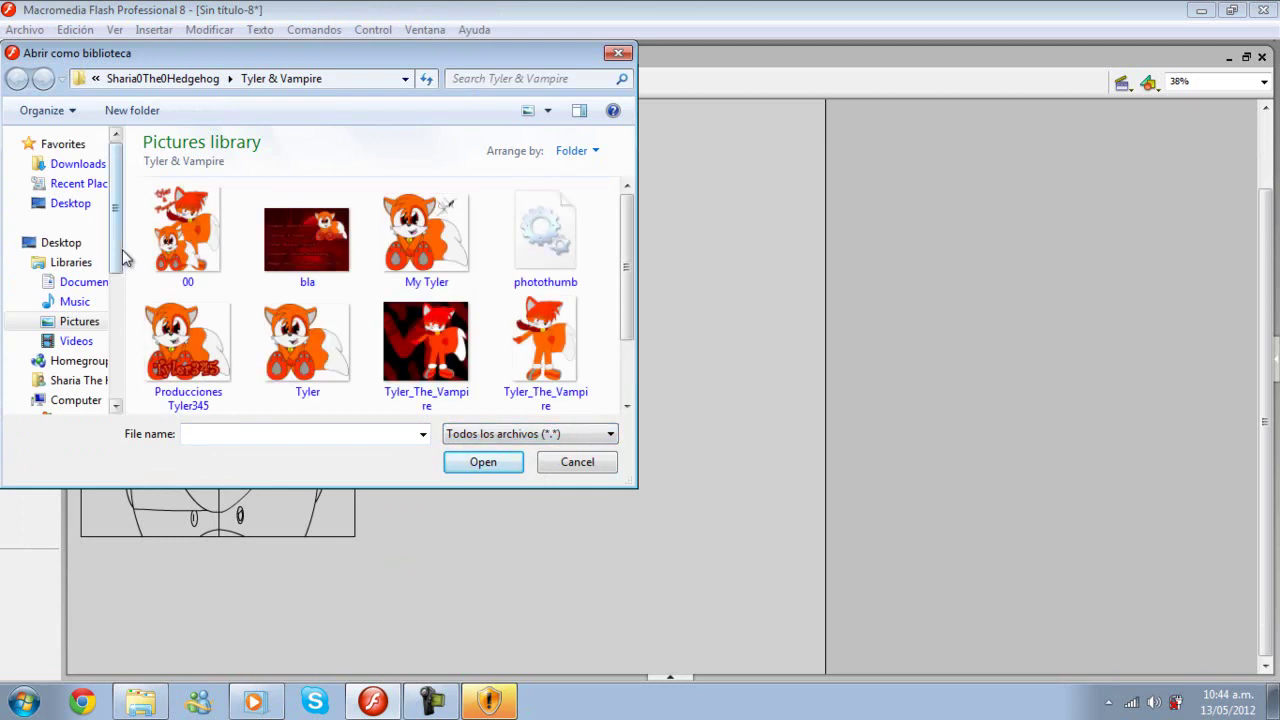
scroll(78, 356, down, 4)
click(78, 354)
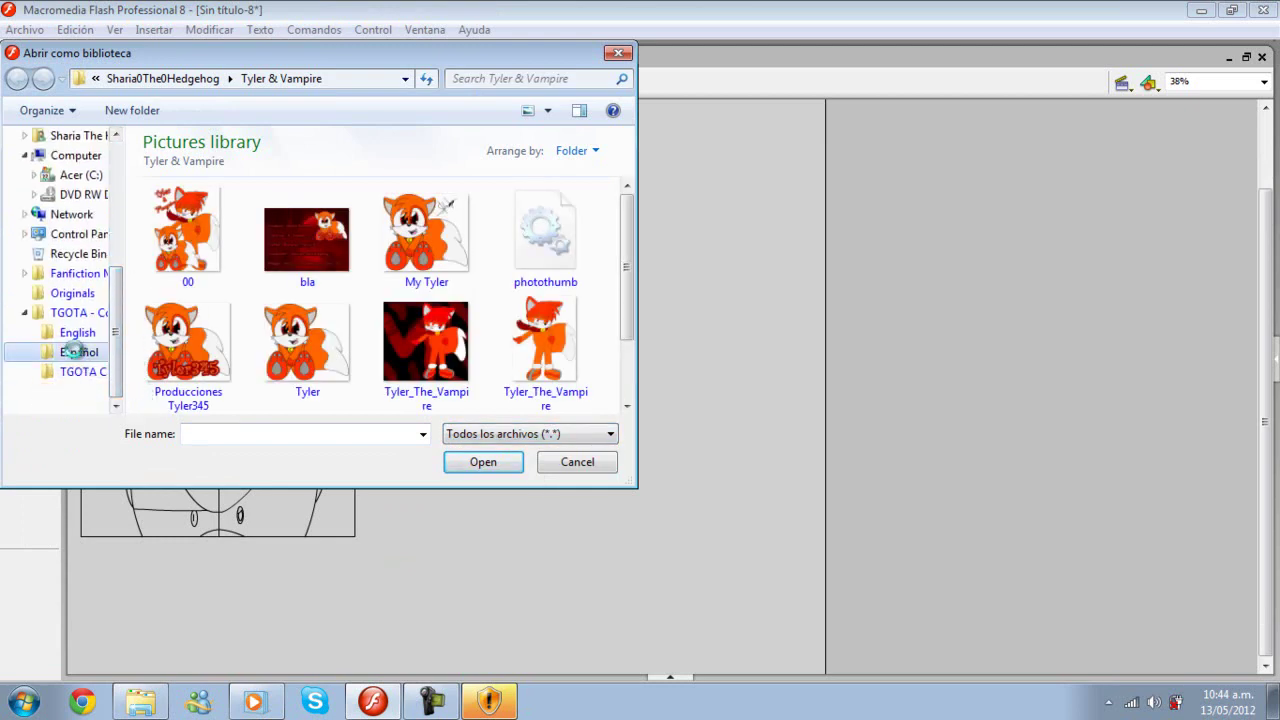
Step: Open "Shadow's Frenzy Pagina 20" as a library and place its image on the stage beside the comic page as a colour reference
scroll(620, 258, down, 5)
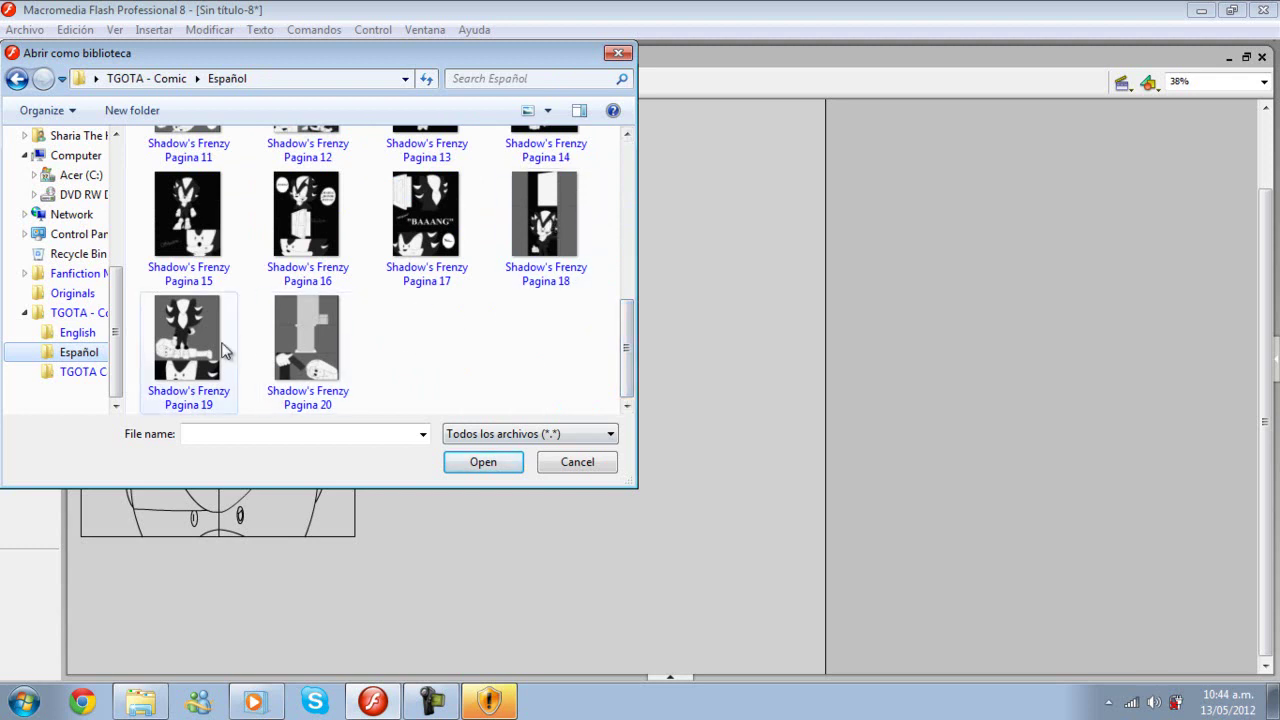
click(190, 330)
click(519, 255)
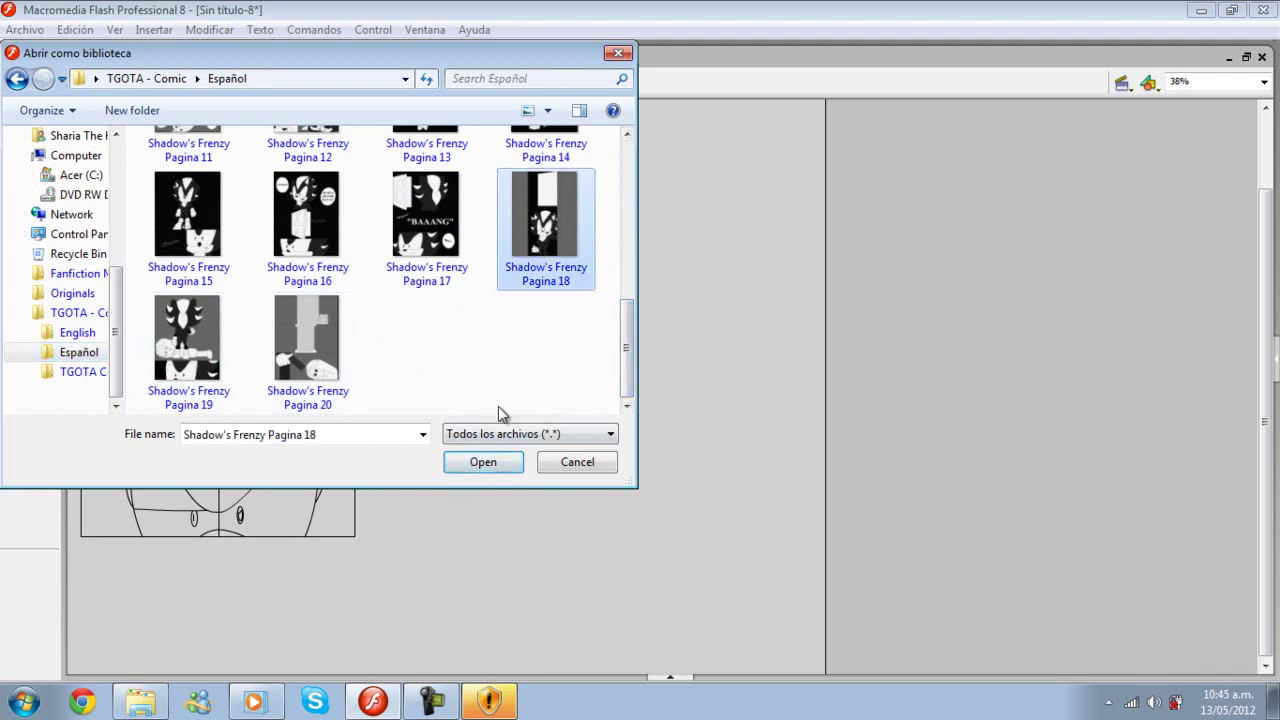
click(306, 338)
click(495, 462)
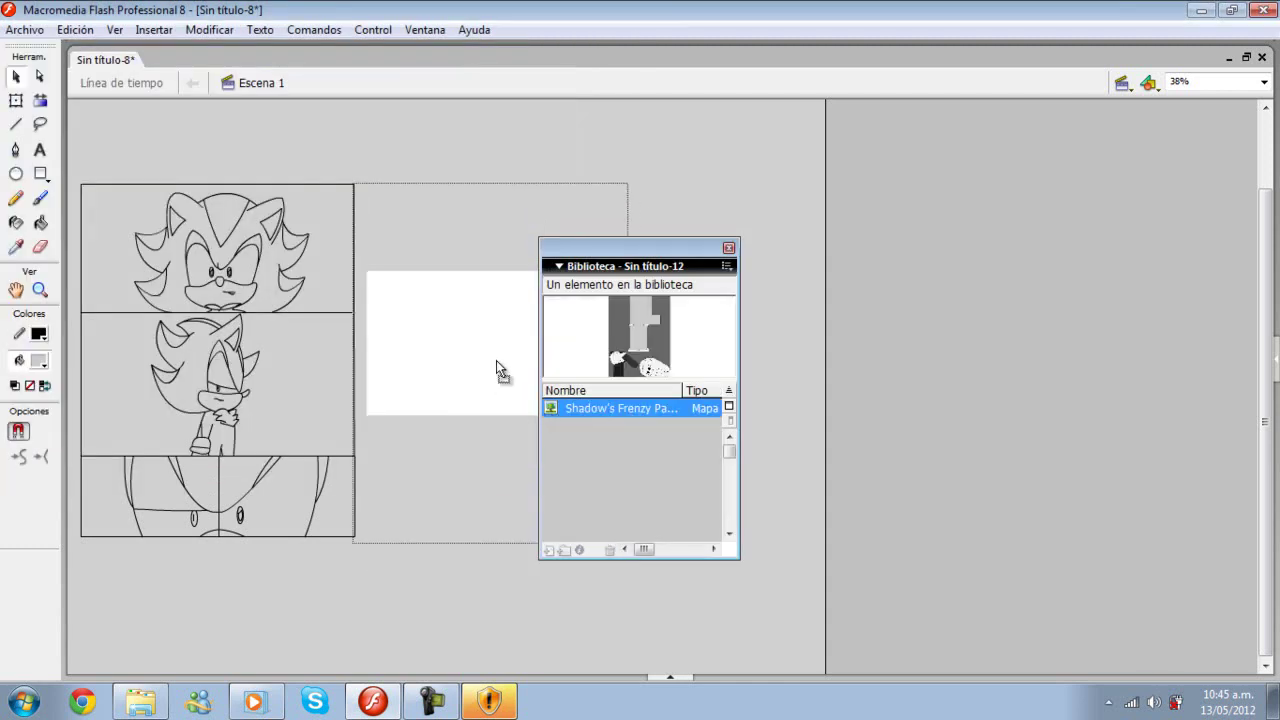
click(729, 247)
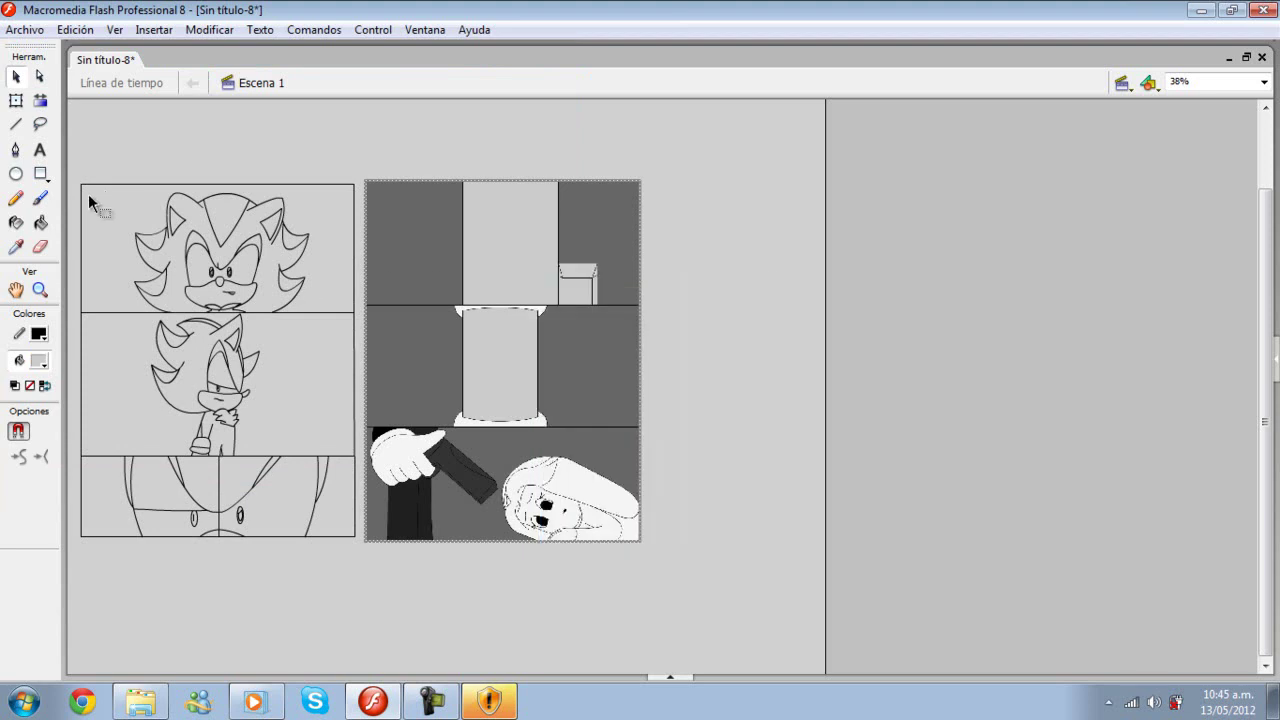
Step: Sample the medium gray background of the reference image and fill the middle panel's background with it
key(i)
click(405, 258)
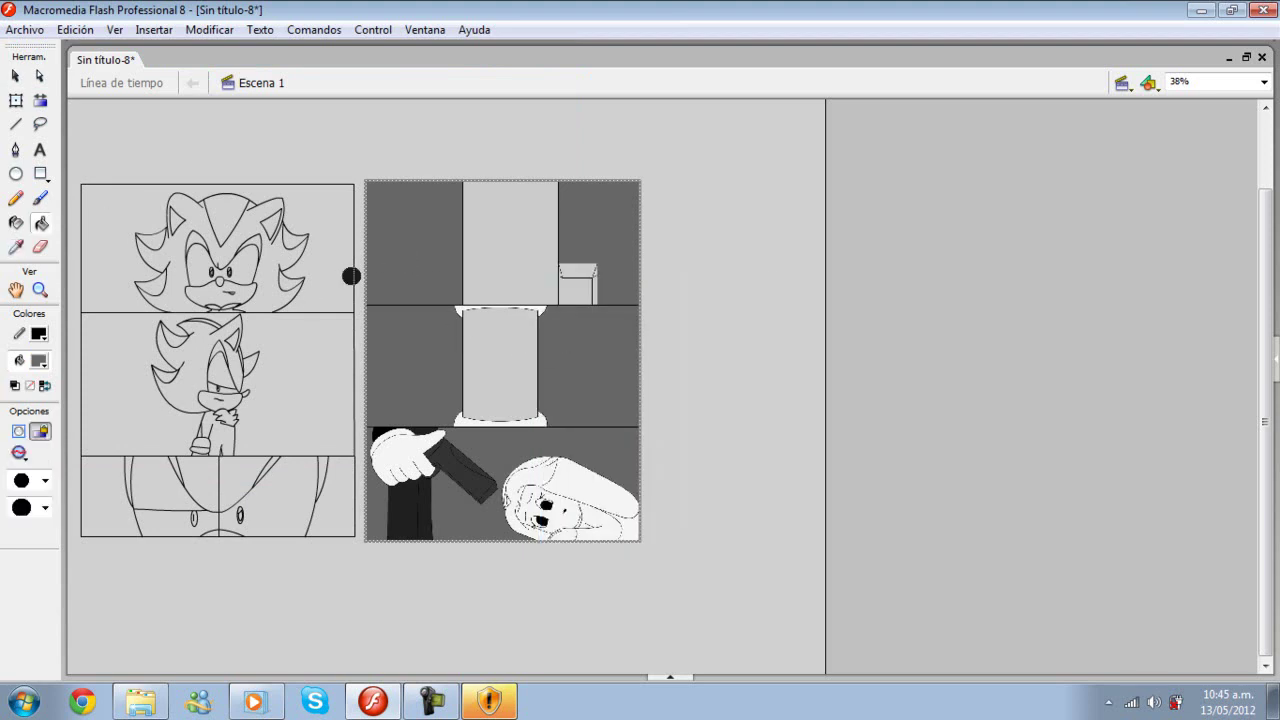
click(332, 350)
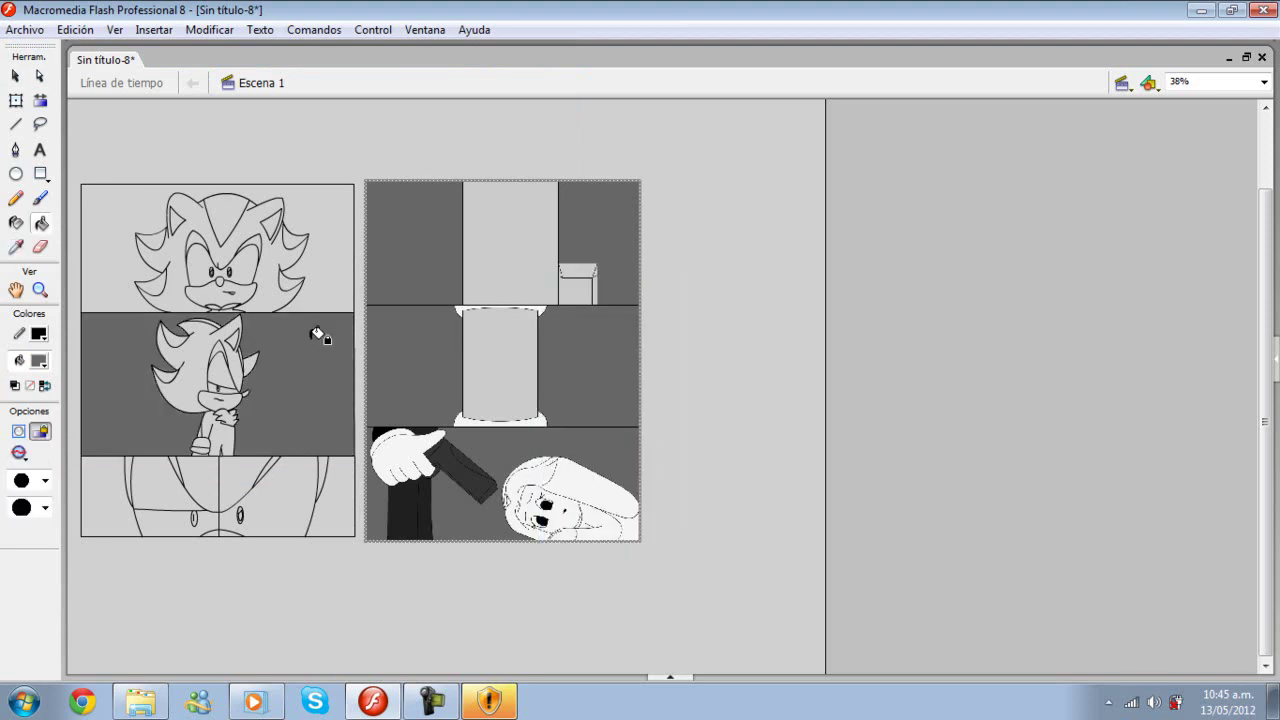
Step: Fill the background of the comic page's top panel with black
click(41, 360)
click(35, 408)
click(138, 288)
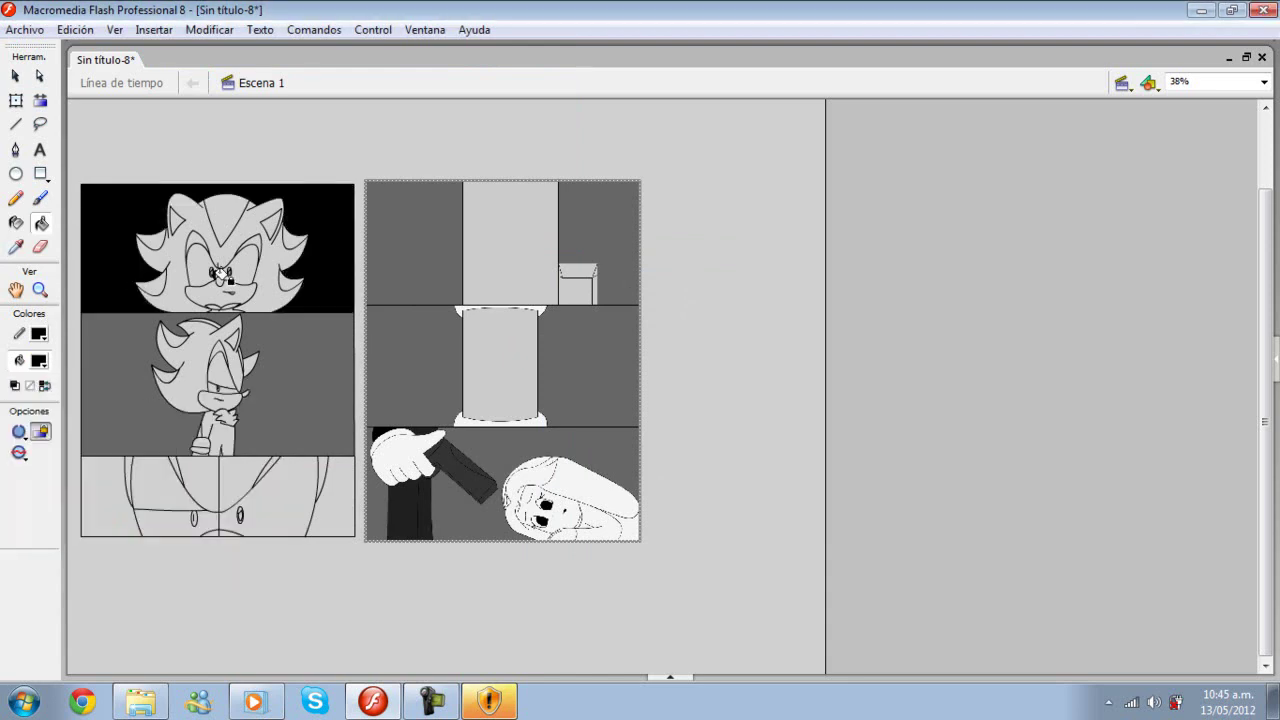
click(327, 512)
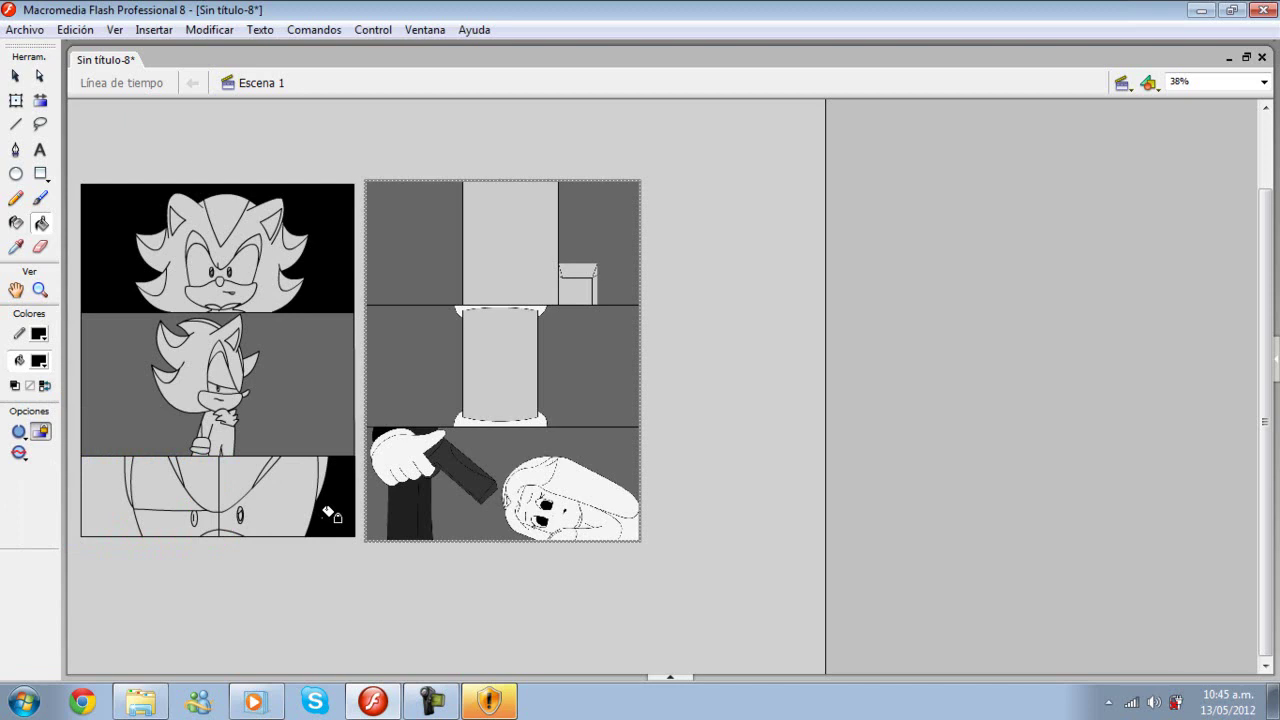
key(ctrl+z)
Step: Sample the dark gray of the reference image's arm and fill the character's head fur in the top and middle panels
click(16, 247)
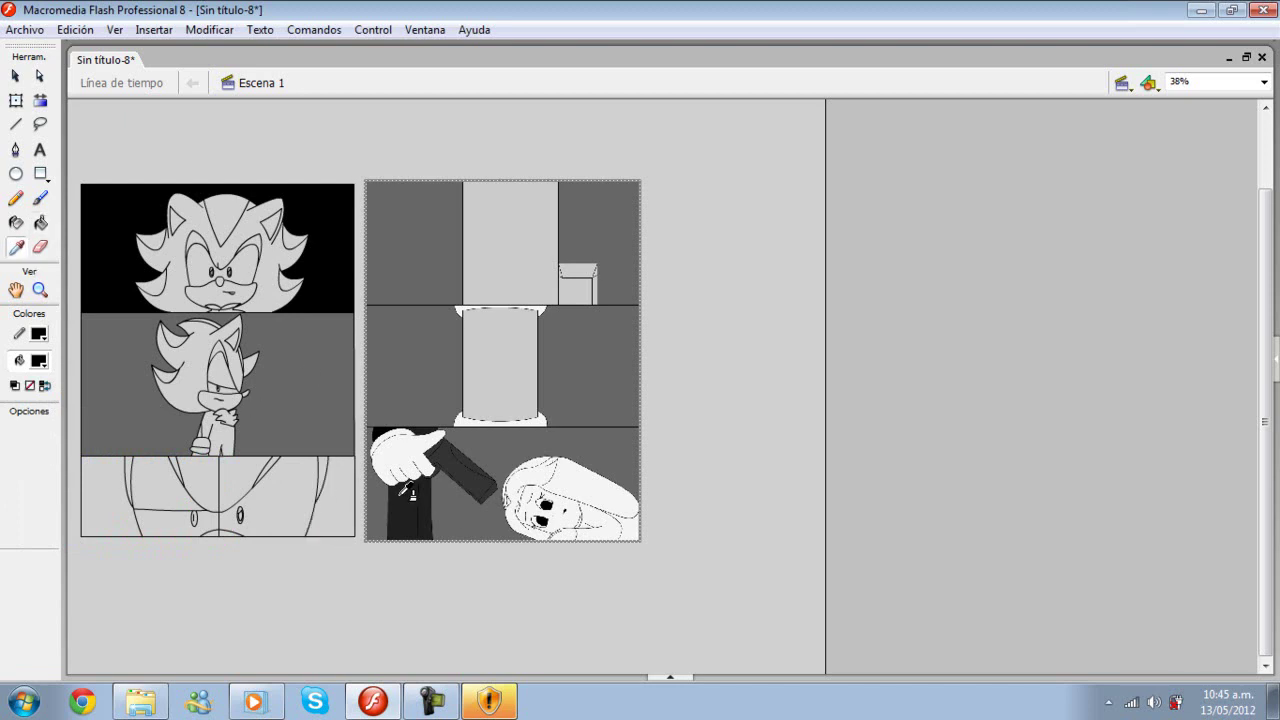
click(408, 492)
click(206, 374)
click(273, 290)
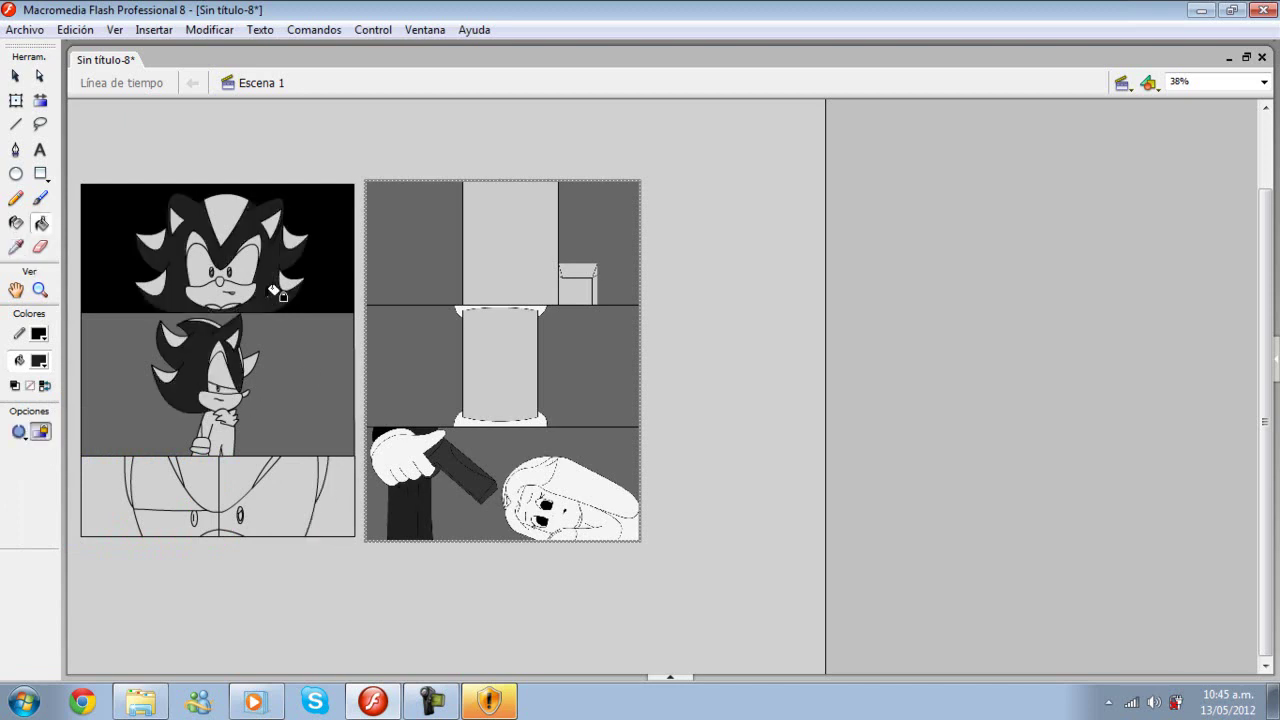
Step: Fill the forehead, upper-left face section and both outer side areas of the bottom panel with the sampled dark gray
click(245, 485)
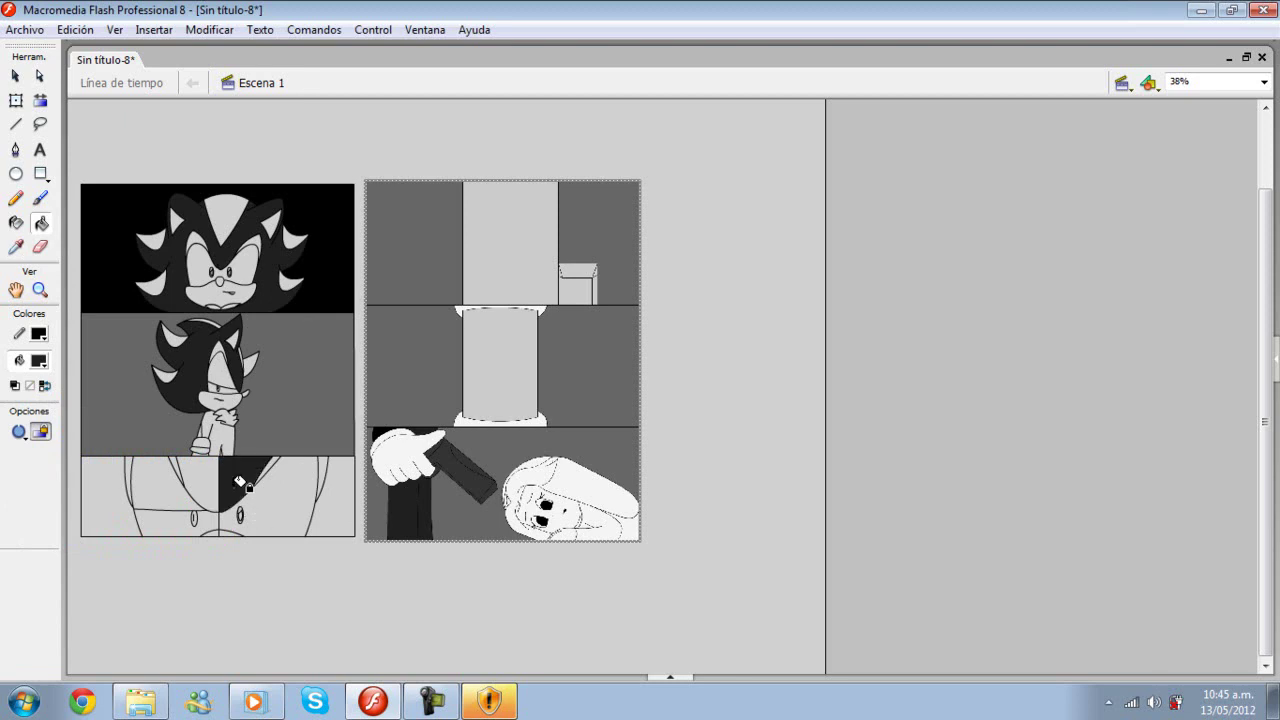
click(331, 502)
click(200, 475)
click(128, 490)
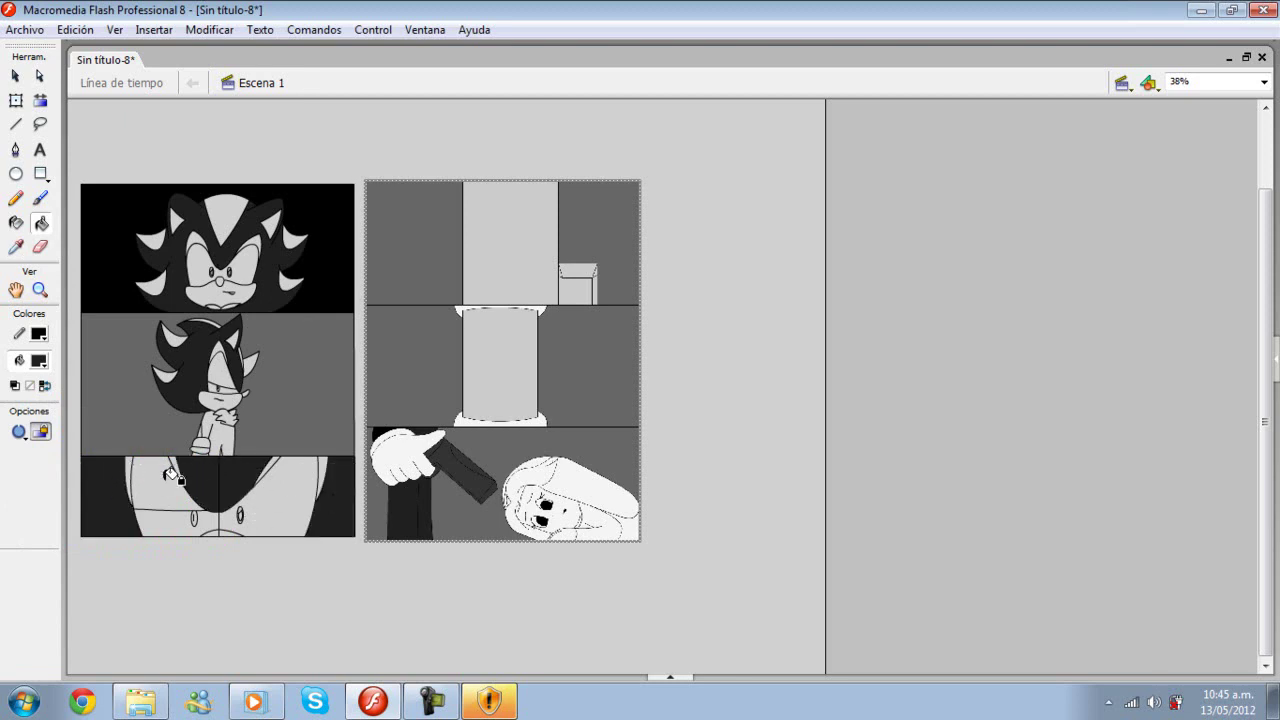
click(170, 474)
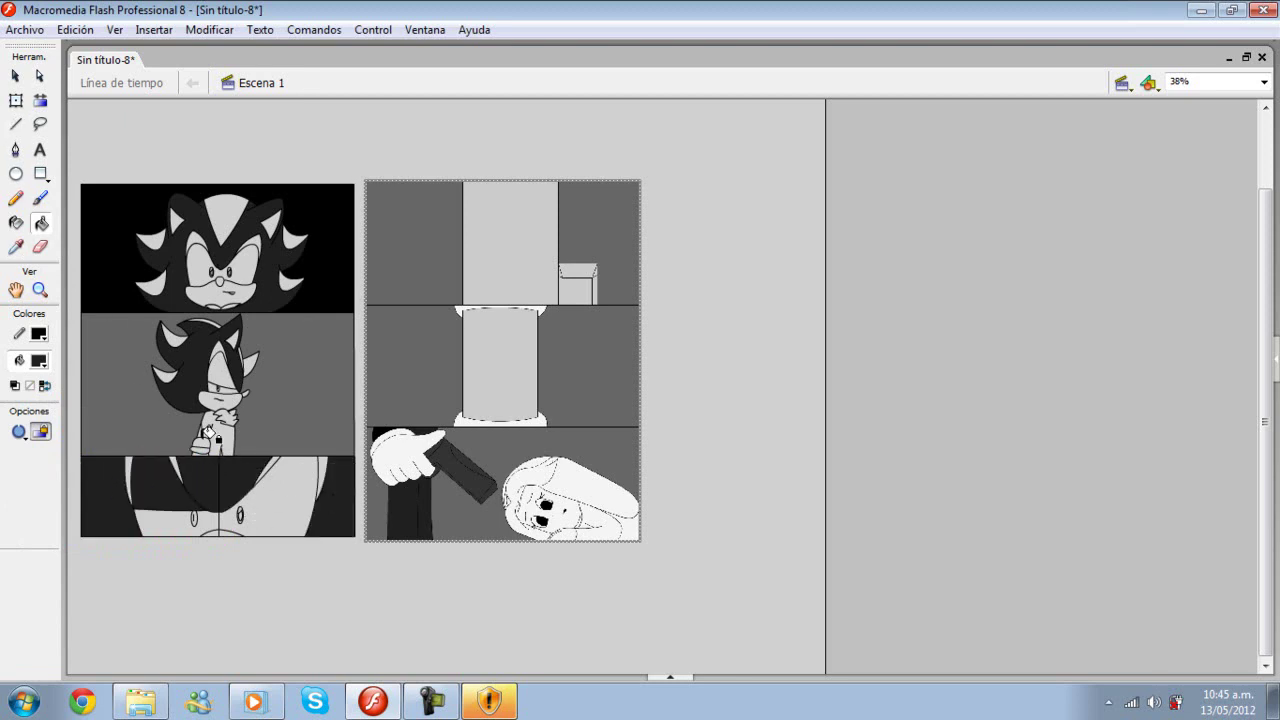
Step: Fill the middle panel character's body with the same dark gray and delete the reference image from the stage
click(216, 440)
click(15, 76)
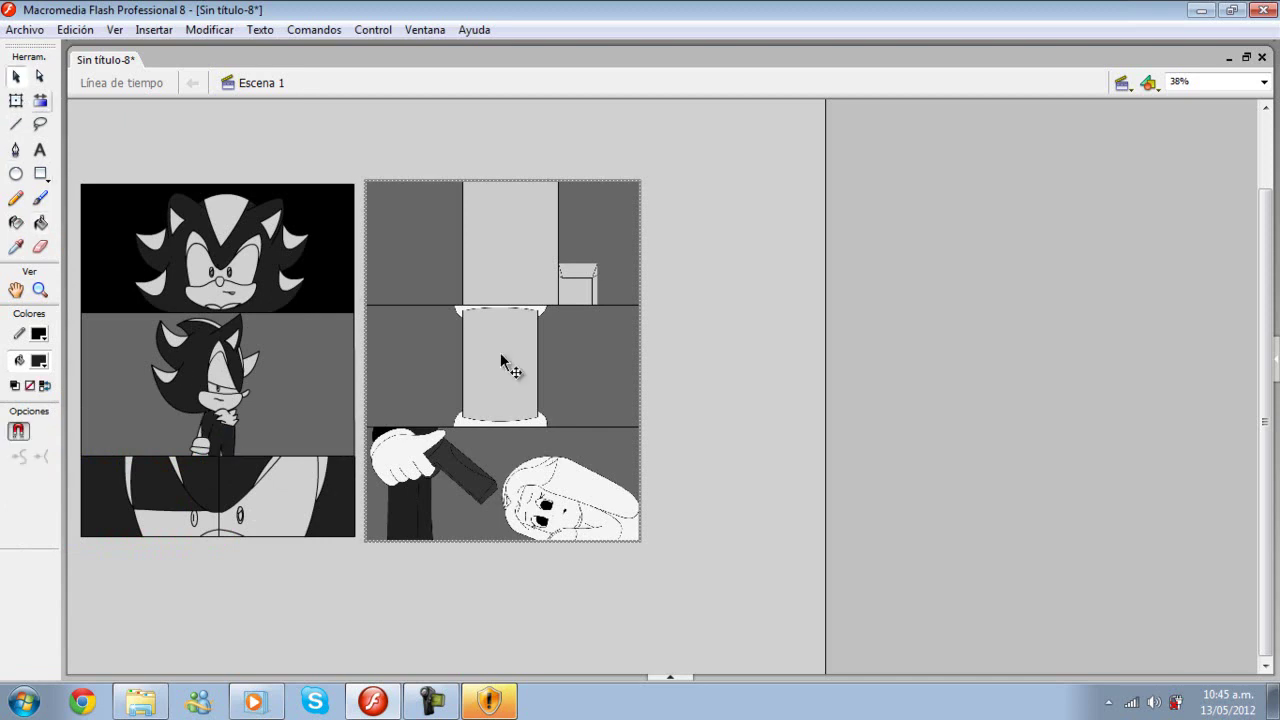
key(Delete)
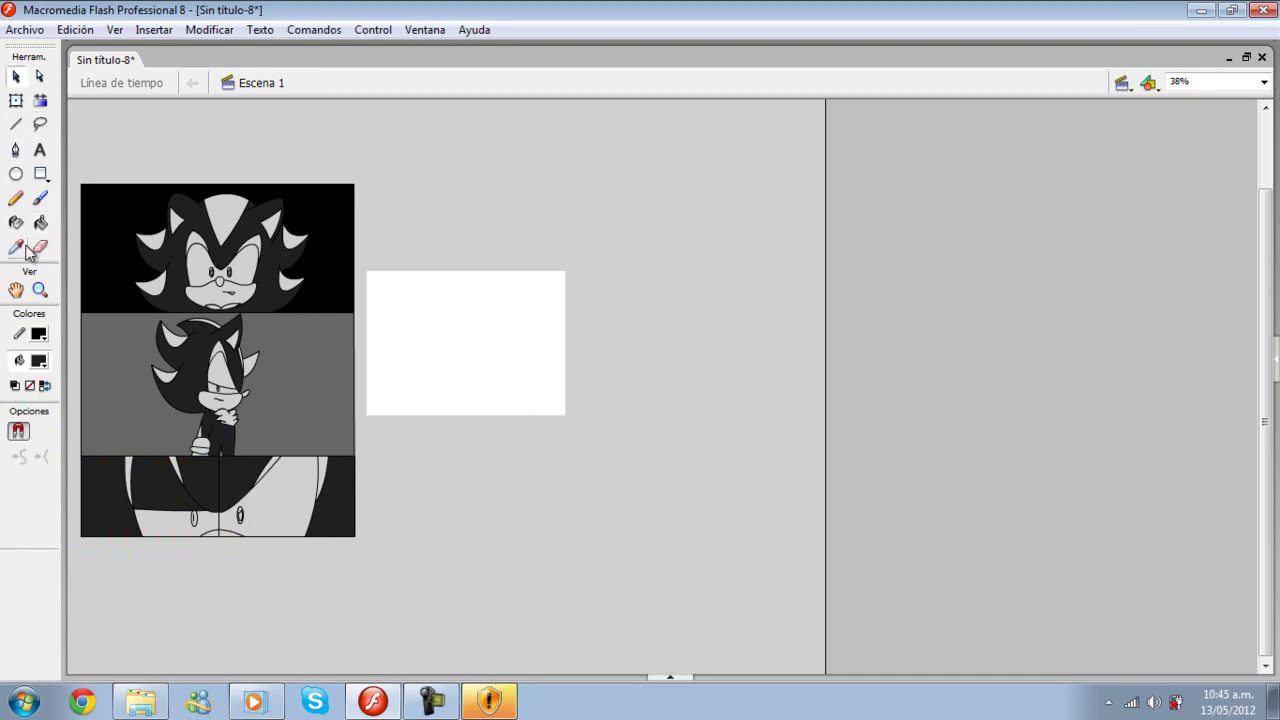
Step: Try to draw a short black diagonal line across the chest fluff beneath the top panel character's chin
click(40, 290)
drag(155, 284, 330, 331)
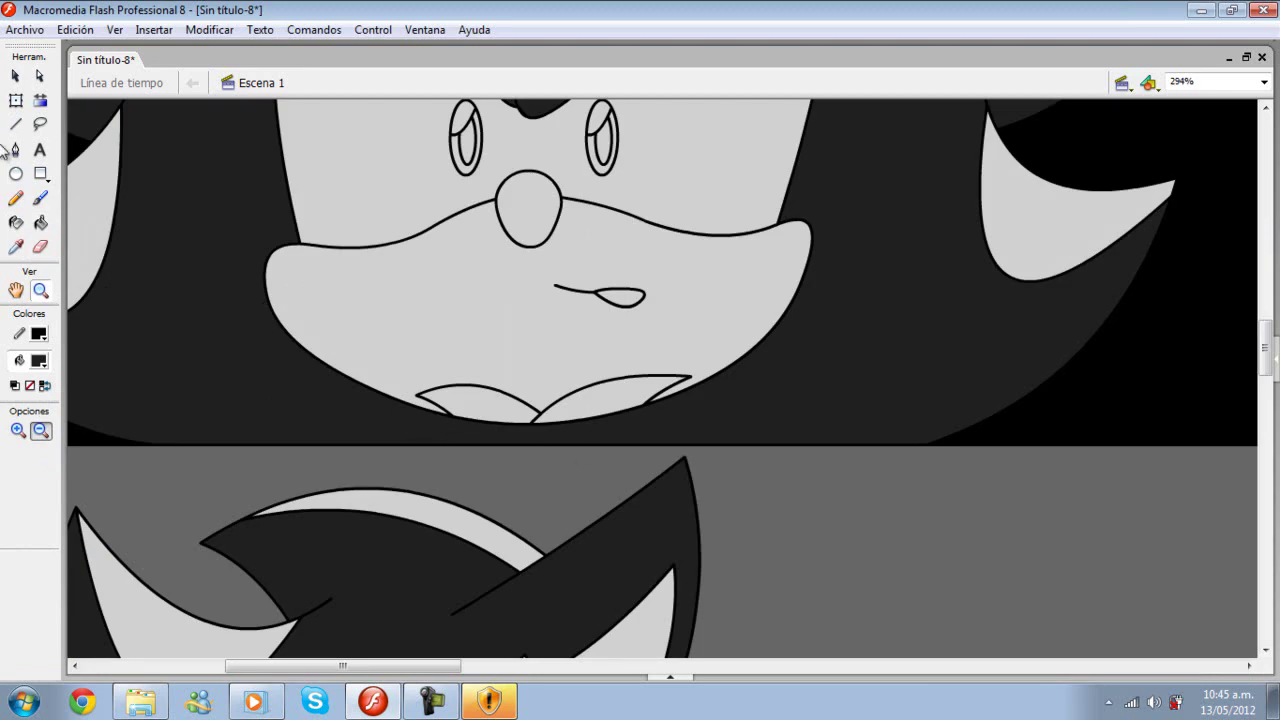
click(15, 76)
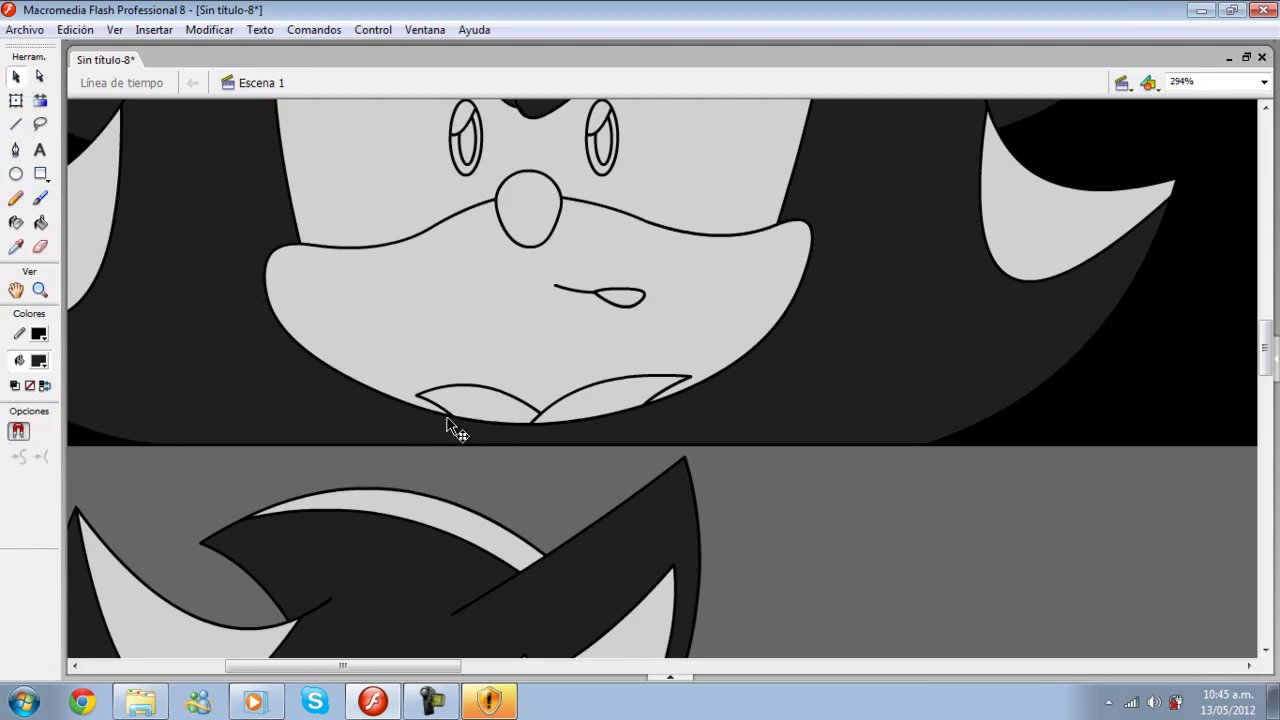
click(15, 124)
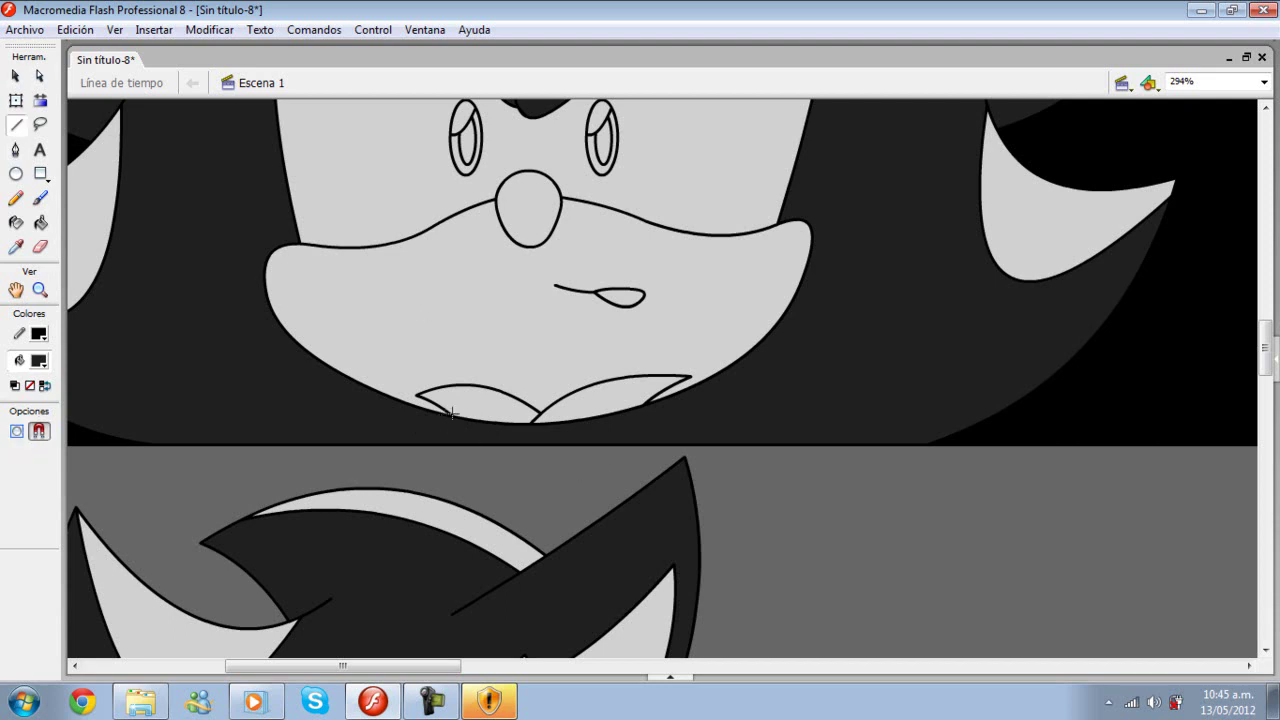
click(38, 334)
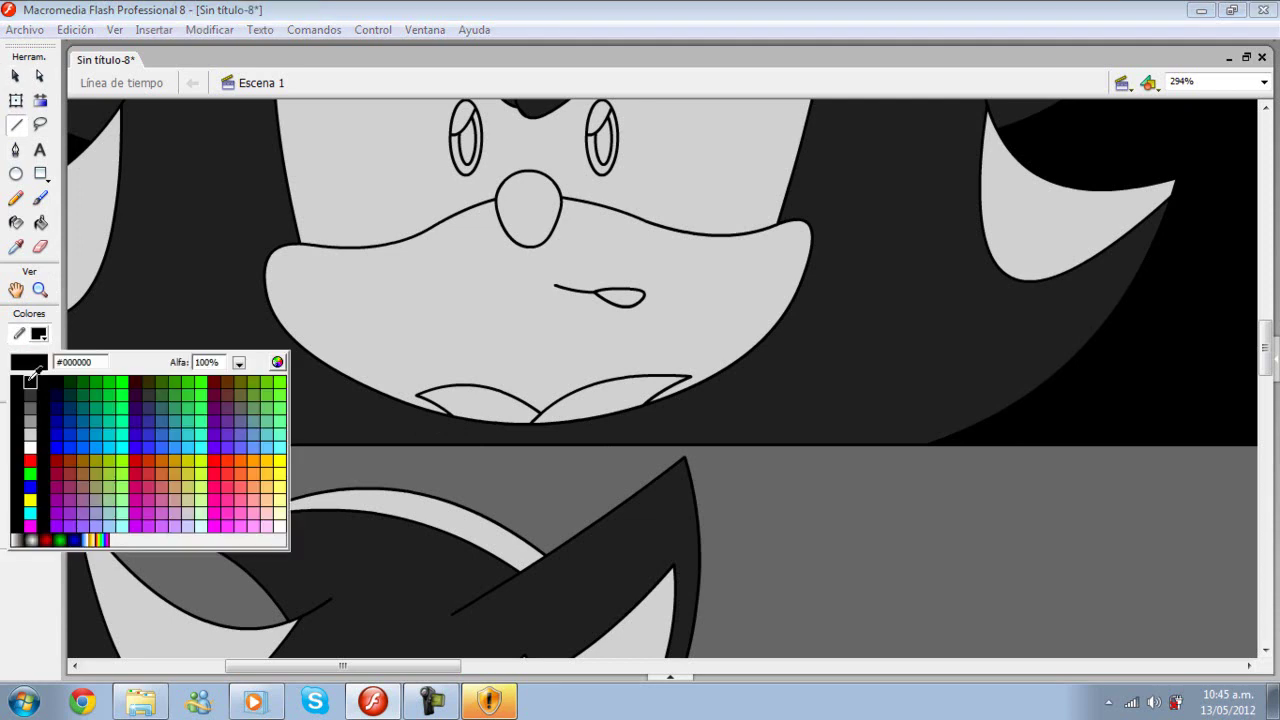
click(40, 378)
drag(542, 423, 584, 372)
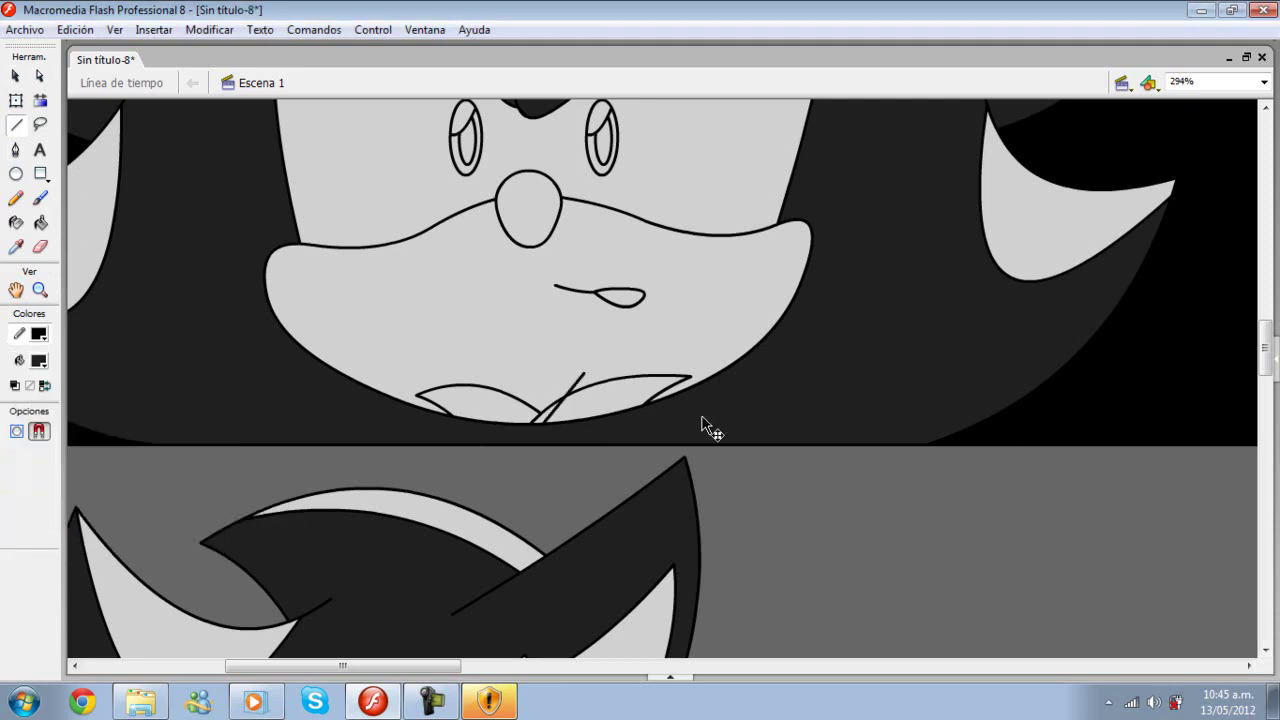
click(15, 75)
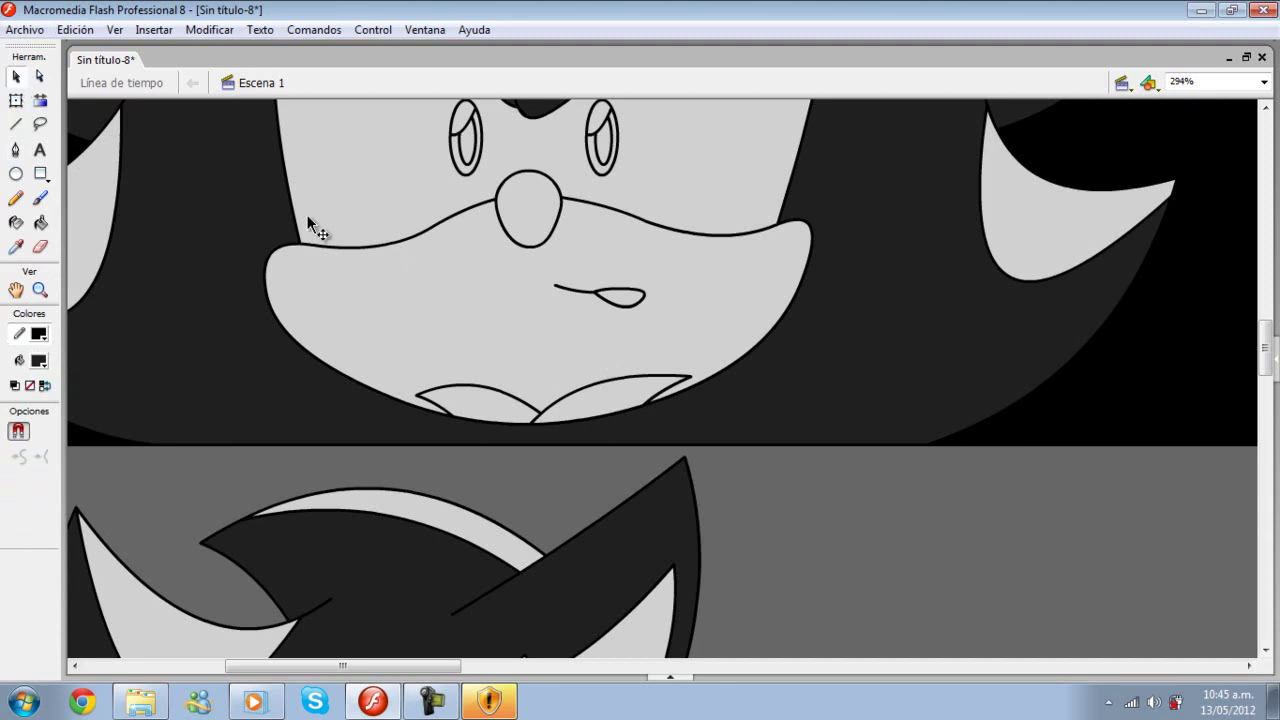
Step: Delete the layer Capa 1, which holds the old chest fluff, and collapse the timeline
click(130, 84)
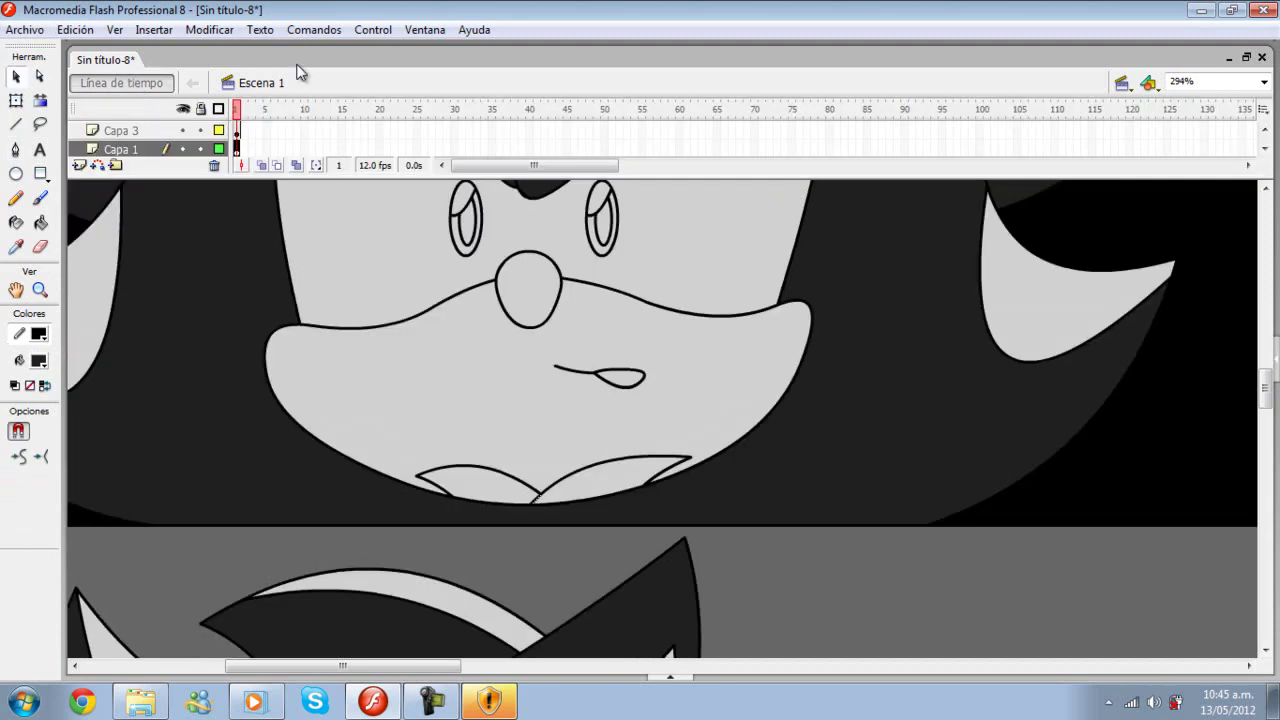
right_click(155, 148)
click(192, 246)
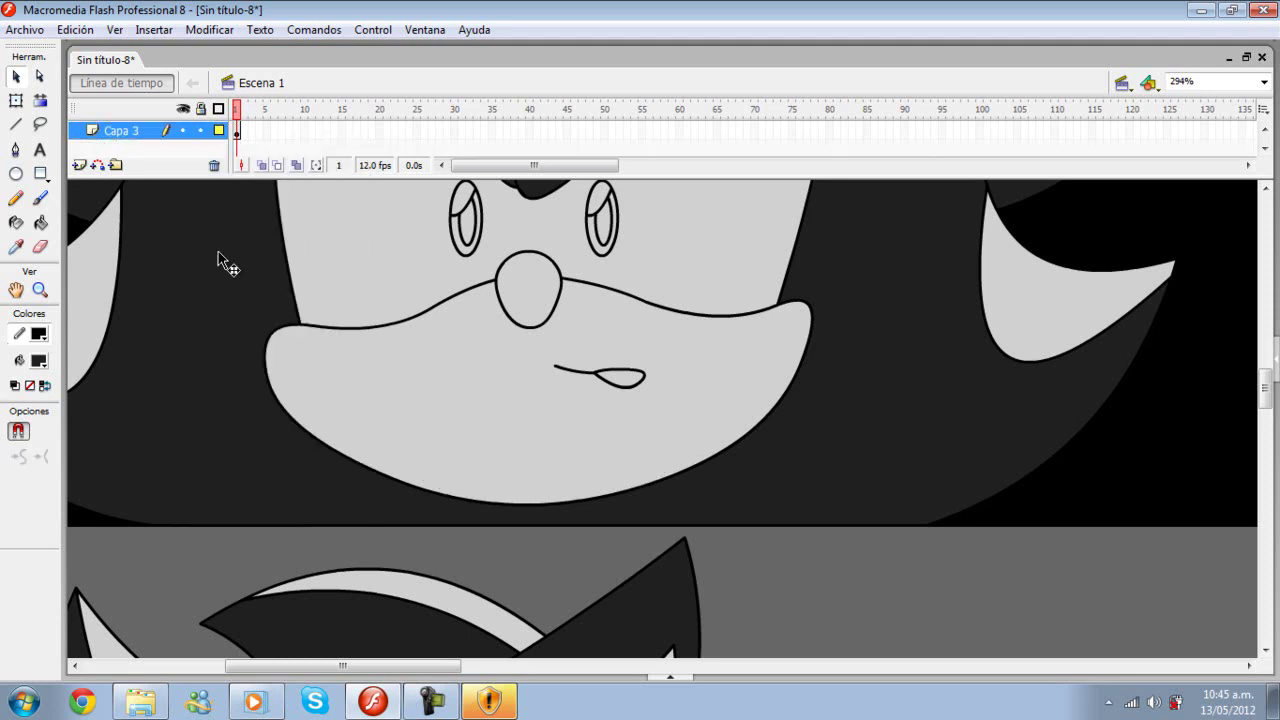
click(145, 88)
Step: Try to draw a new chest fluff line over the top panel character's chin and bend it into a curve
click(16, 125)
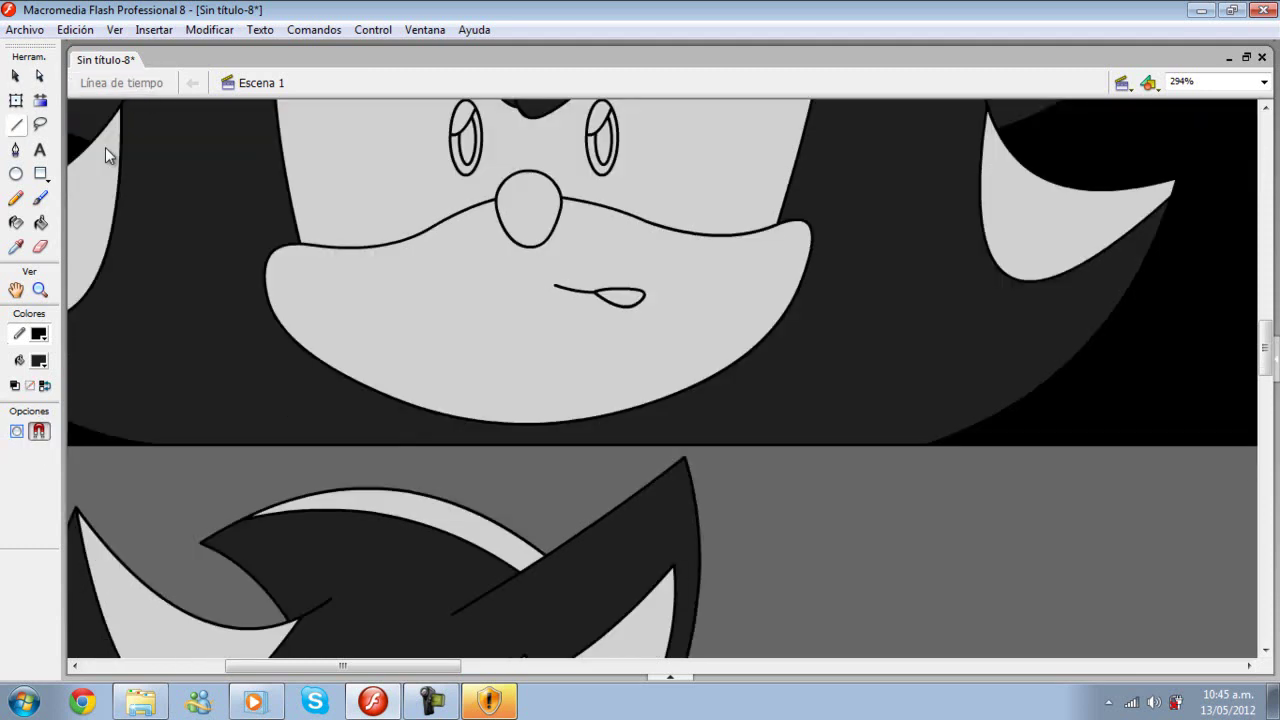
mouse_move(474, 381)
mouse_down()
mouse_move(394, 369)
mouse_move(398, 379)
mouse_up()
key(v)
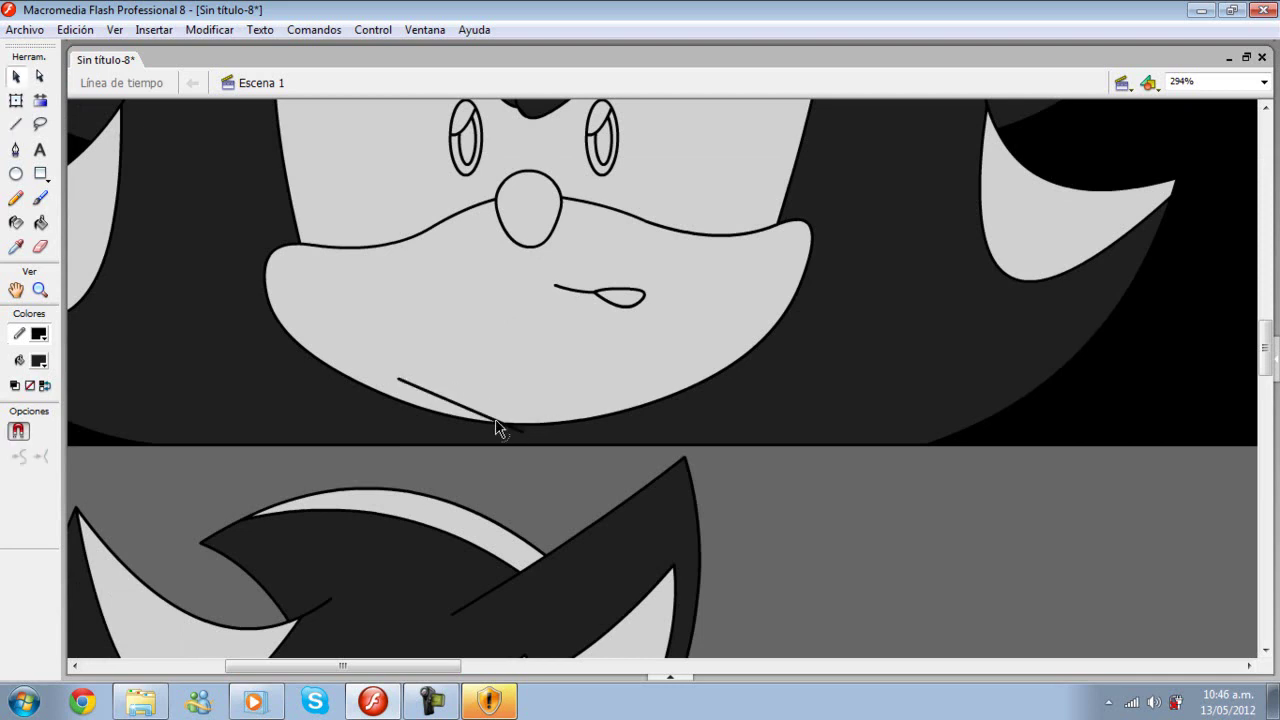
drag(493, 424, 500, 405)
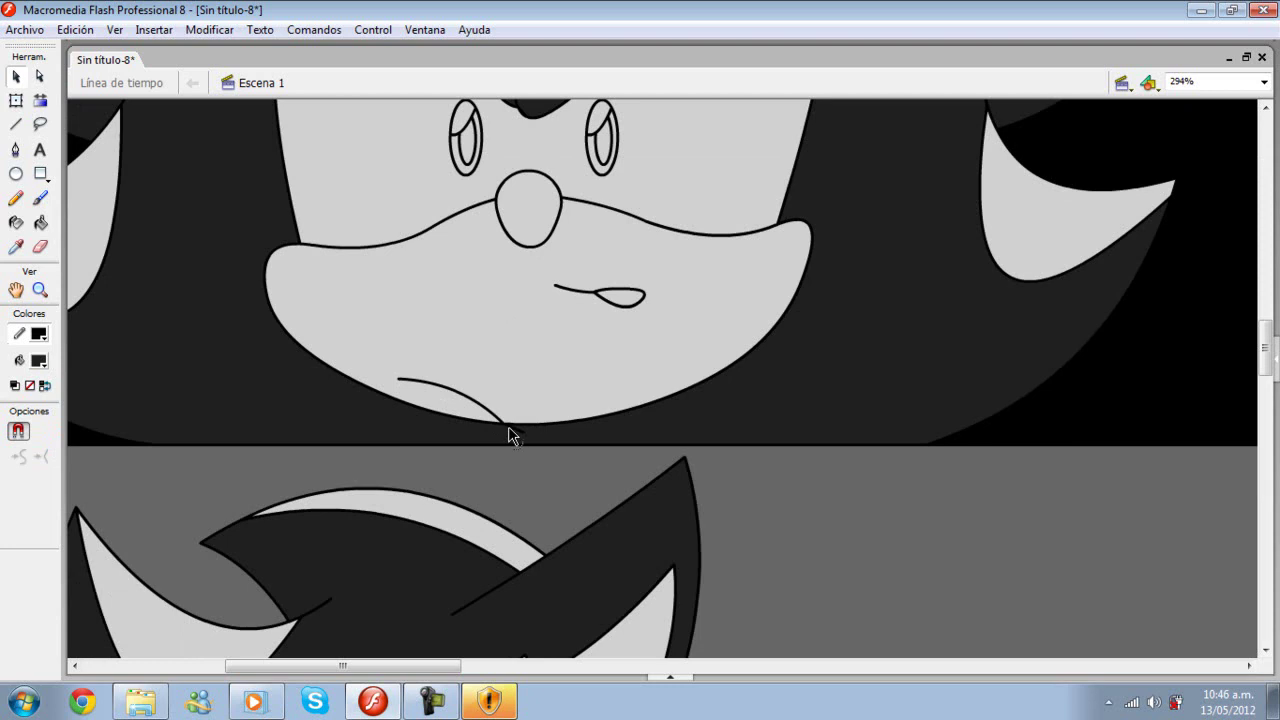
drag(400, 380, 395, 386)
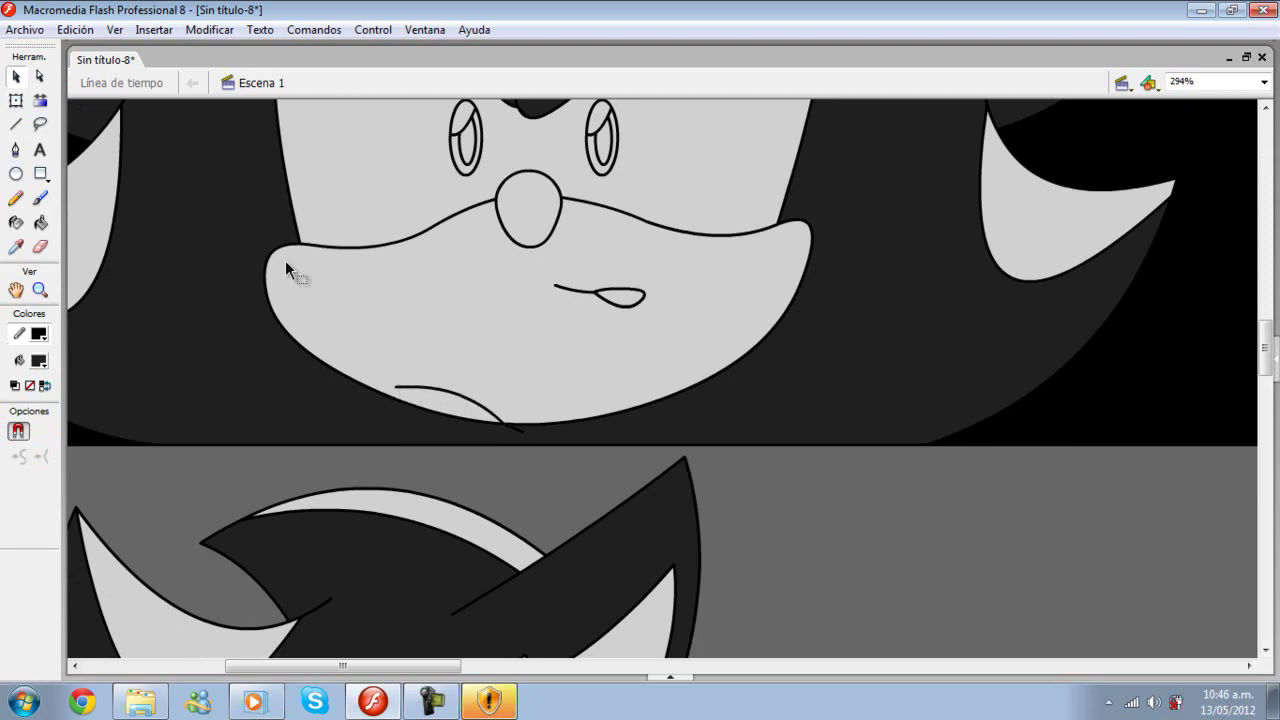
click(18, 125)
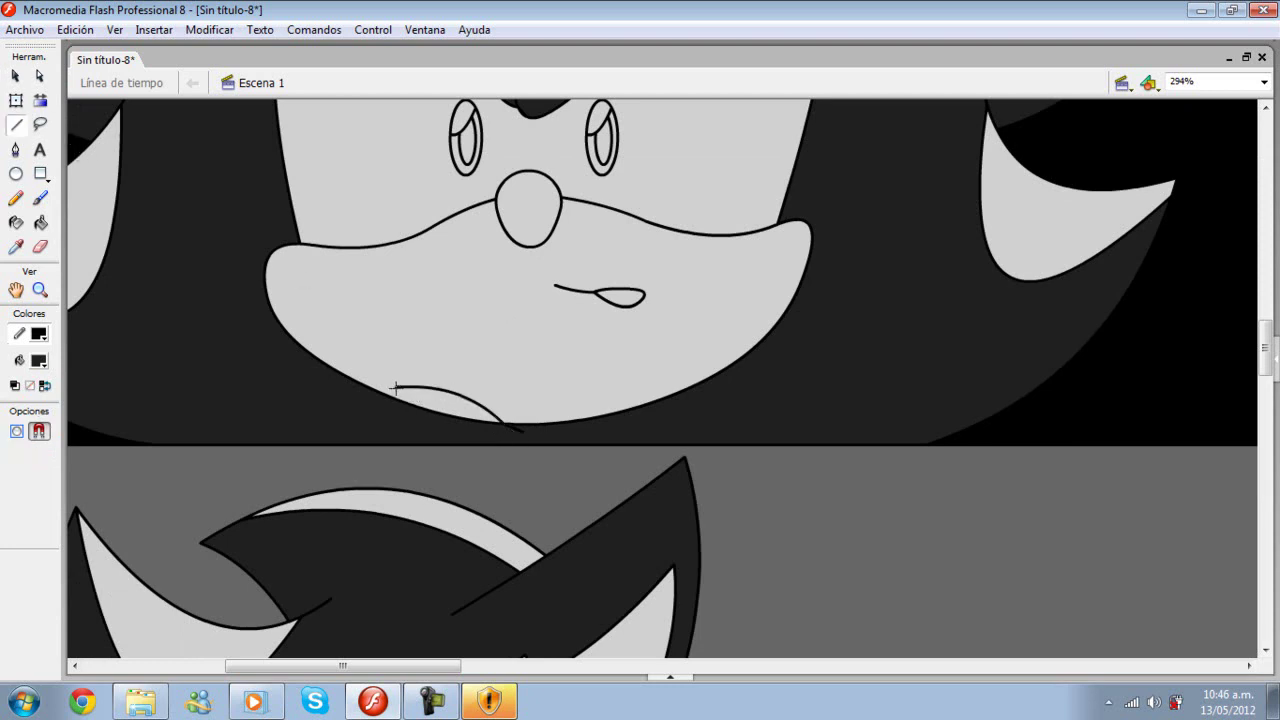
key(ctrl+z)
key(ctrl+z)
key(ctrl+z)
Step: Draw the right half of the chest fluff on the empty white stage as three connected black lines bent into curves
drag(408, 666, 740, 666)
mouse_move(523, 440)
mouse_down()
mouse_move(700, 371)
mouse_move(629, 380)
mouse_move(634, 366)
mouse_move(630, 444)
mouse_move(681, 396)
mouse_move(690, 404)
mouse_up()
key(v)
key(n)
key(v)
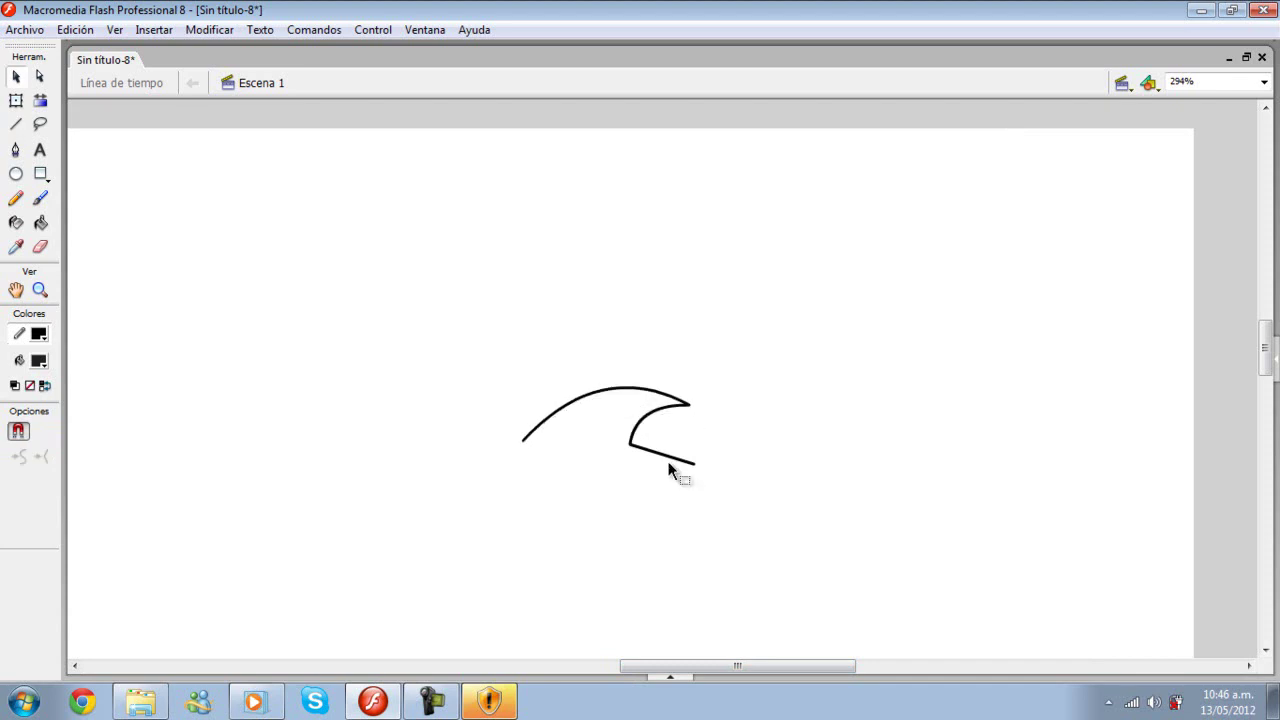
drag(669, 462, 662, 450)
Step: Draw the left side of the chest fluff as two connected black lines bent into curves and extend the lower end inward
key(n)
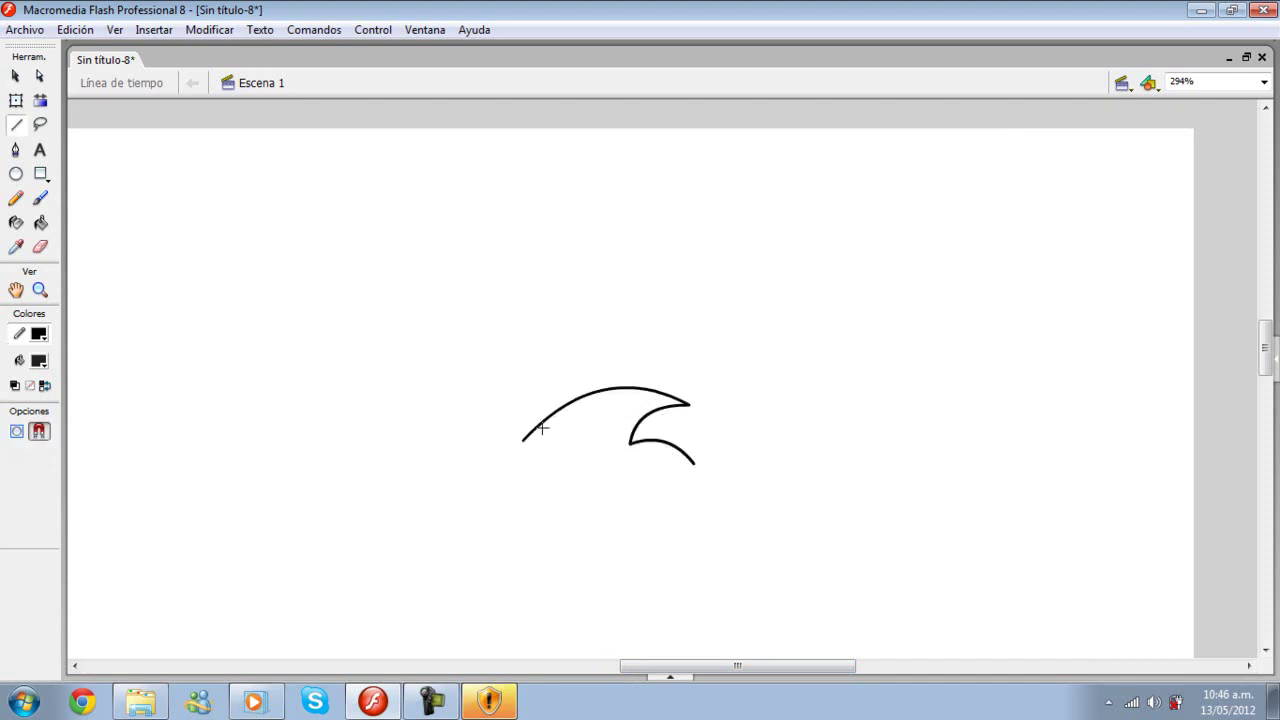
mouse_move(435, 402)
mouse_down()
mouse_move(476, 407)
mouse_move(463, 404)
mouse_up()
key(v)
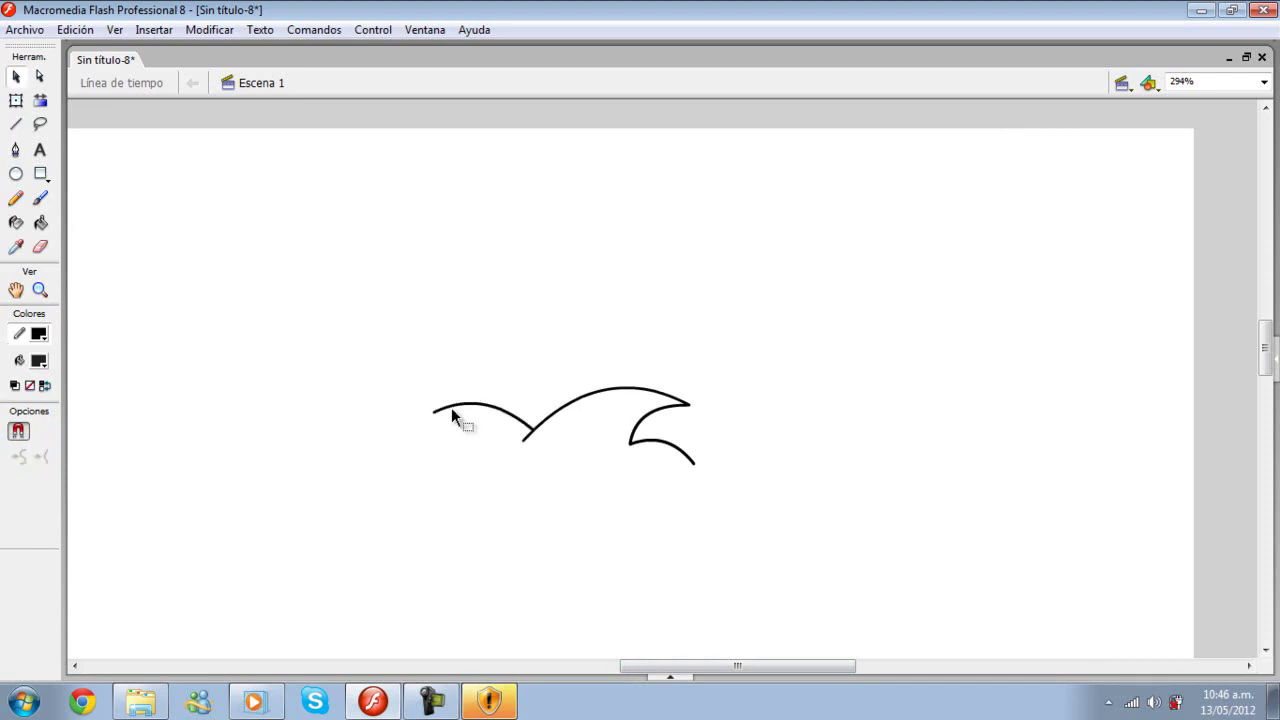
key(n)
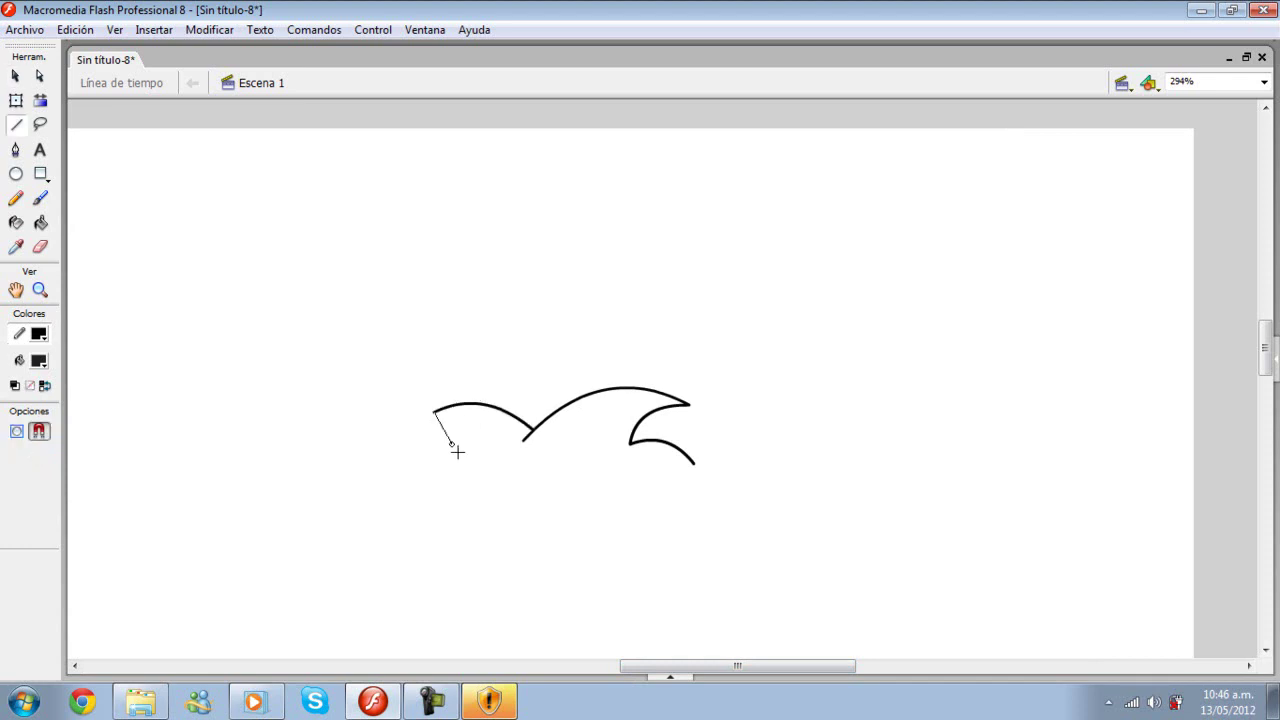
key(v)
drag(470, 452, 435, 430)
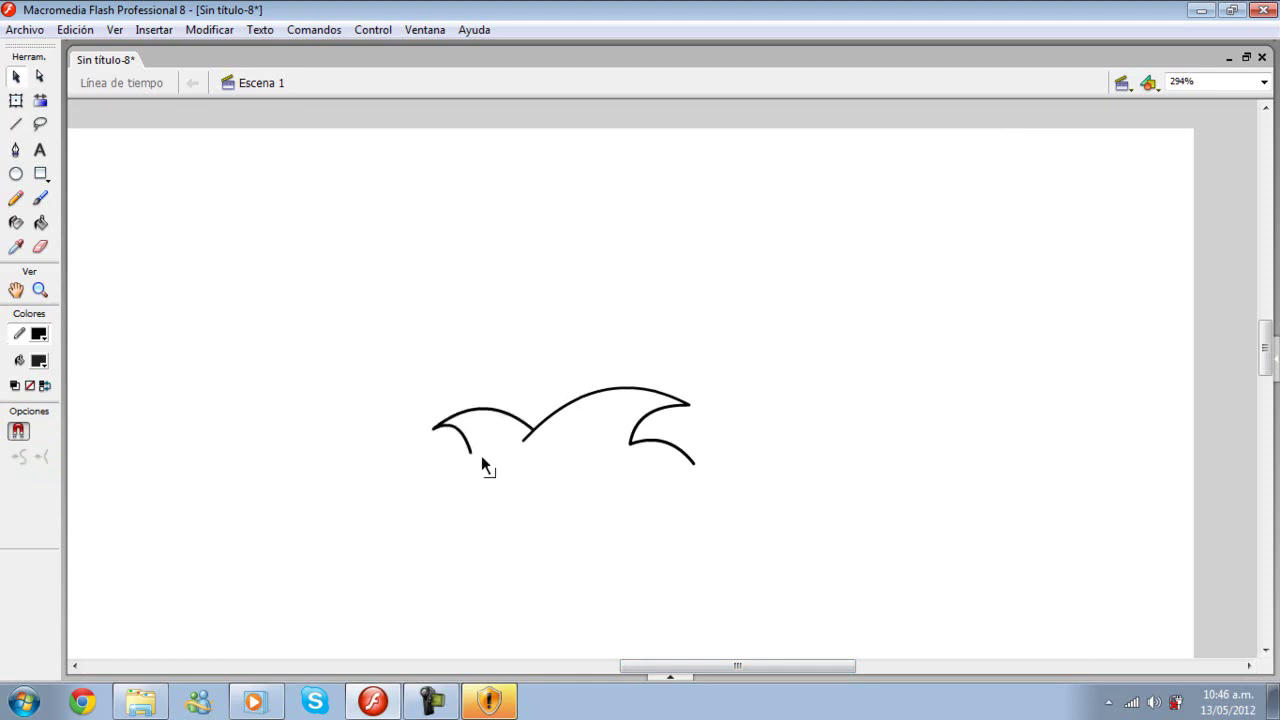
drag(489, 462, 488, 463)
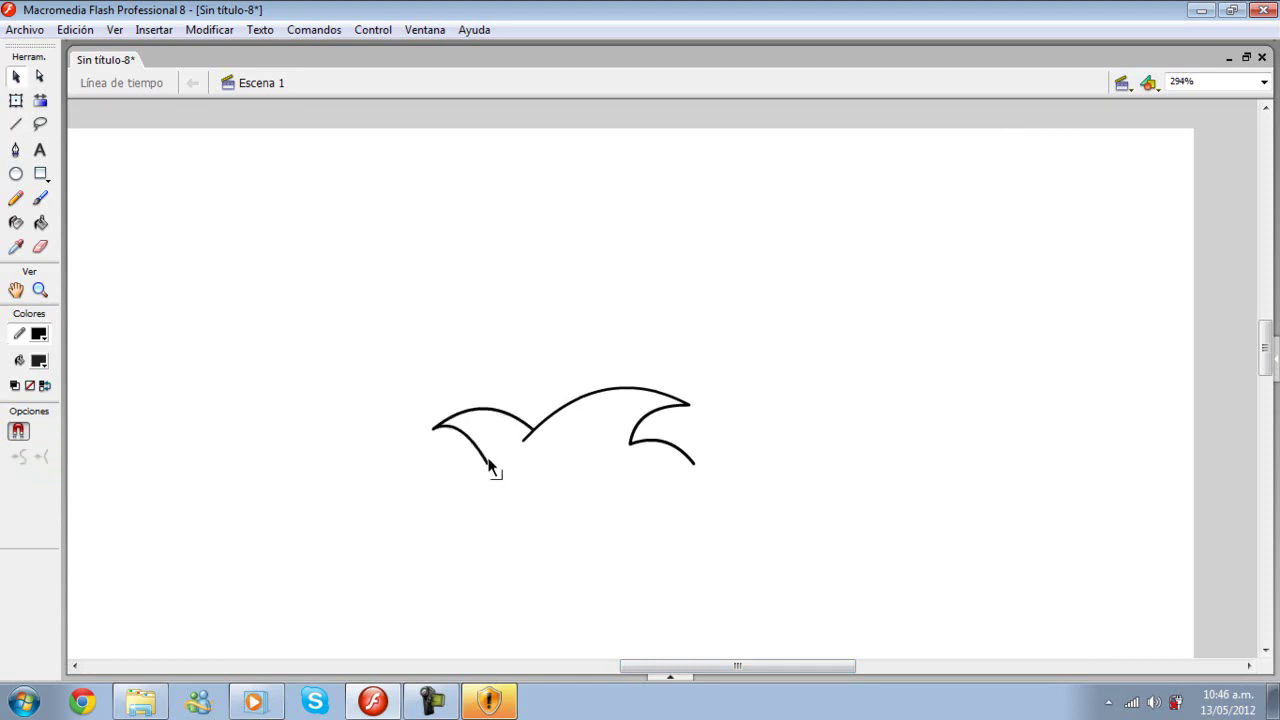
Step: Delete the lowest line on the right side of the fluff and reshape the remaining tuft into a longer, lower point
click(692, 461)
key(Delete)
drag(690, 410, 691, 426)
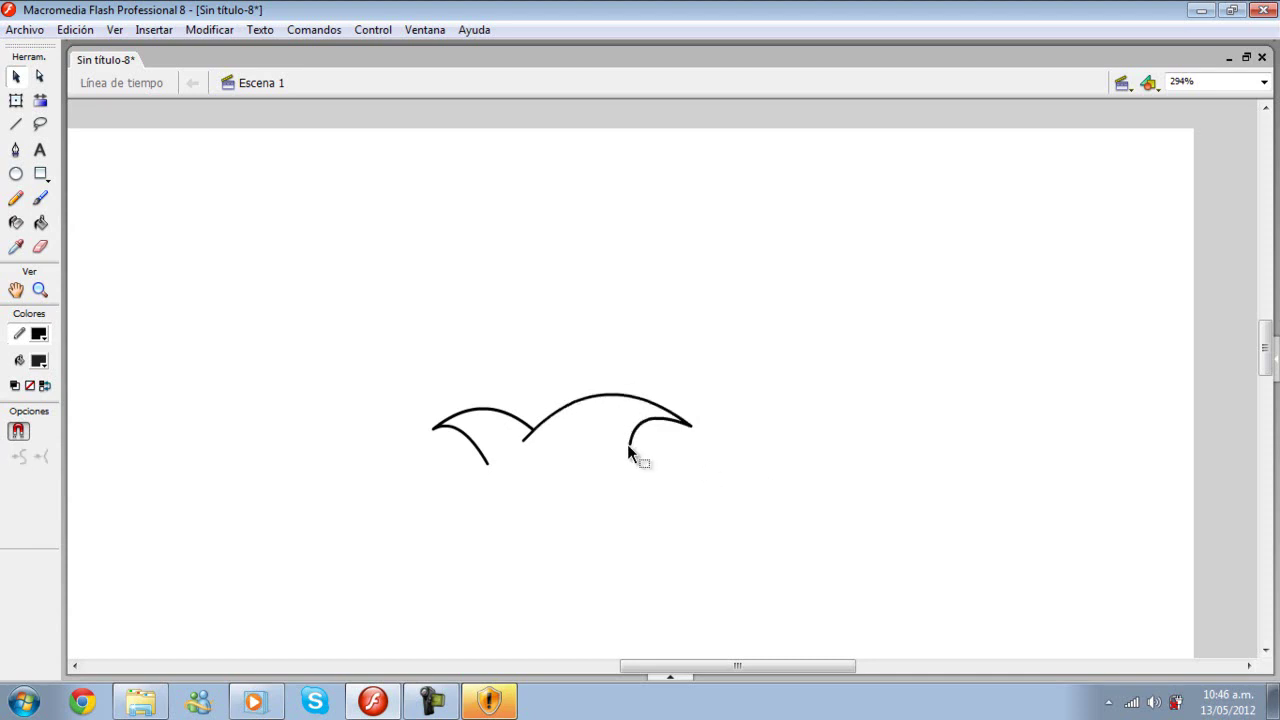
drag(636, 440, 637, 441)
Step: Add a lower pointed tuft on each side of the chest fluff using straight lines bent into curves
key(n)
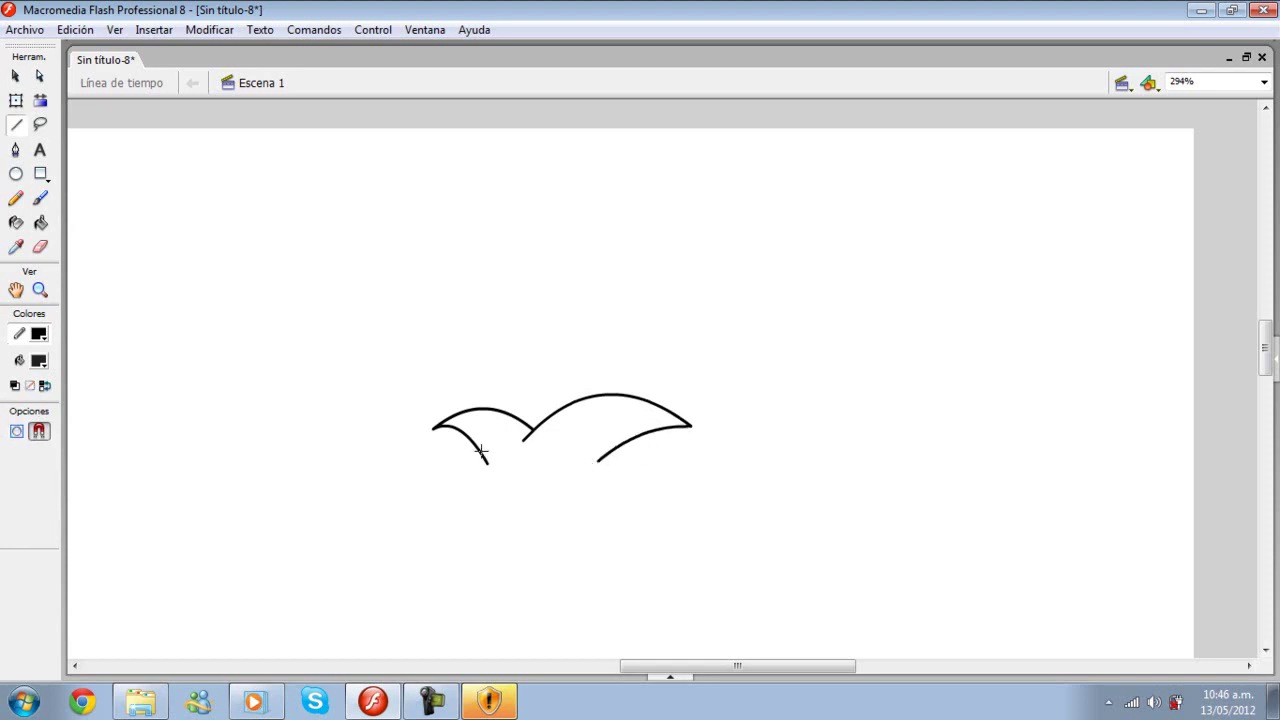
drag(502, 506, 440, 474)
drag(638, 437, 690, 472)
mouse_move(617, 506)
mouse_down()
mouse_move(690, 472)
mouse_move(661, 446)
mouse_up()
key(v)
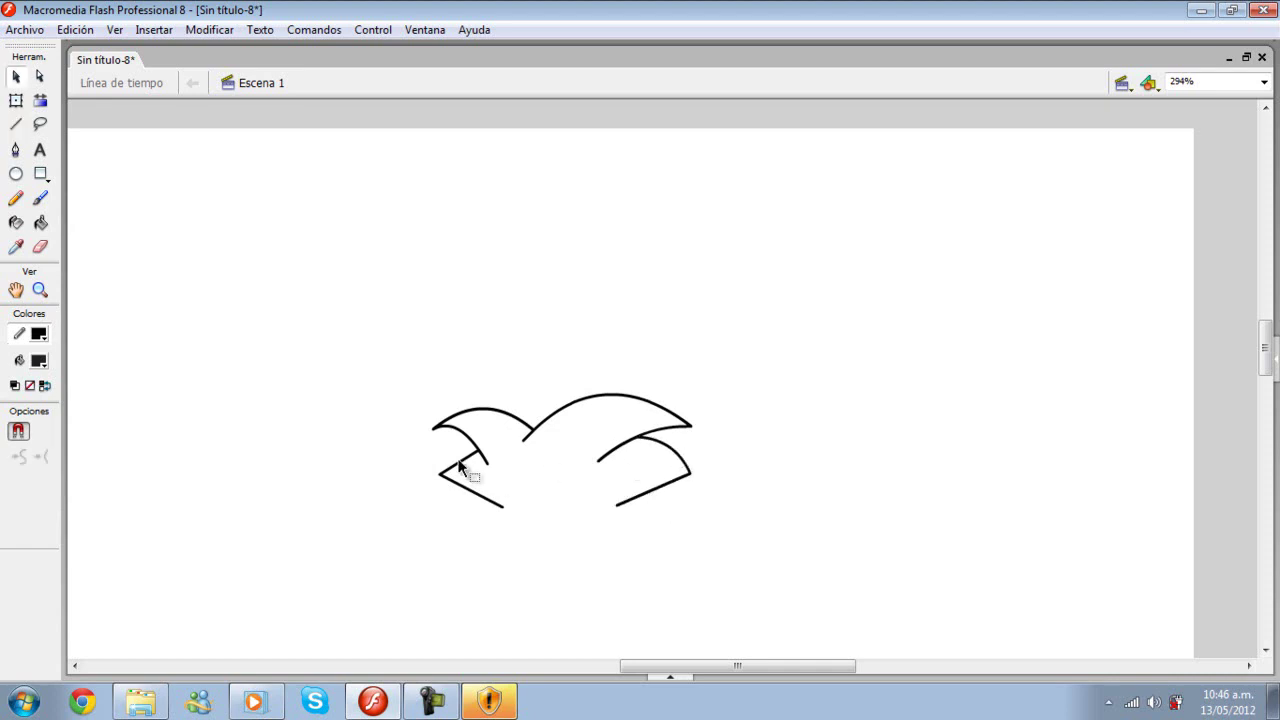
drag(462, 460, 469, 486)
drag(643, 503, 643, 490)
Step: Select the whole chest fluff drawing and move it off the white stage towards the comic page's top panel
mouse_move(812, 338)
mouse_down()
mouse_move(714, 403)
mouse_move(396, 560)
mouse_up()
drag(672, 664, 572, 664)
mouse_move(978, 452)
mouse_down()
mouse_move(86, 372)
mouse_move(92, 397)
mouse_up()
drag(529, 676, 352, 688)
click(1121, 404)
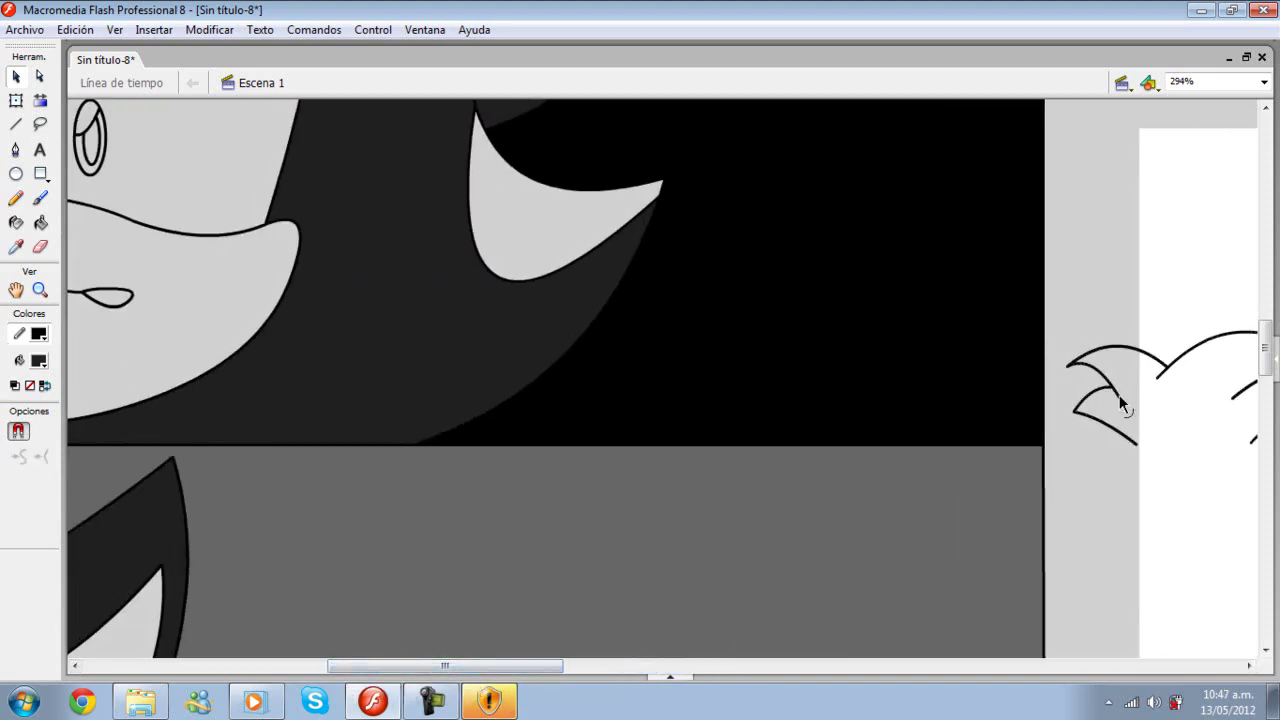
drag(1062, 275, 1258, 586)
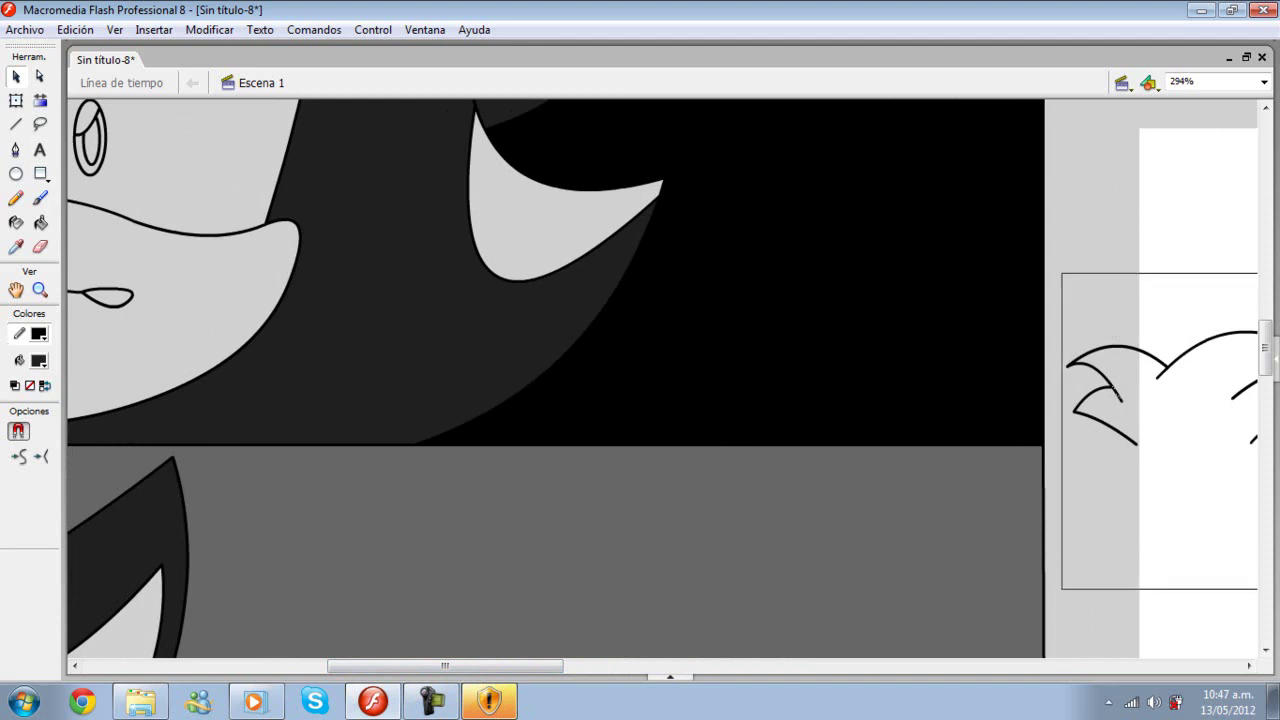
click(558, 658)
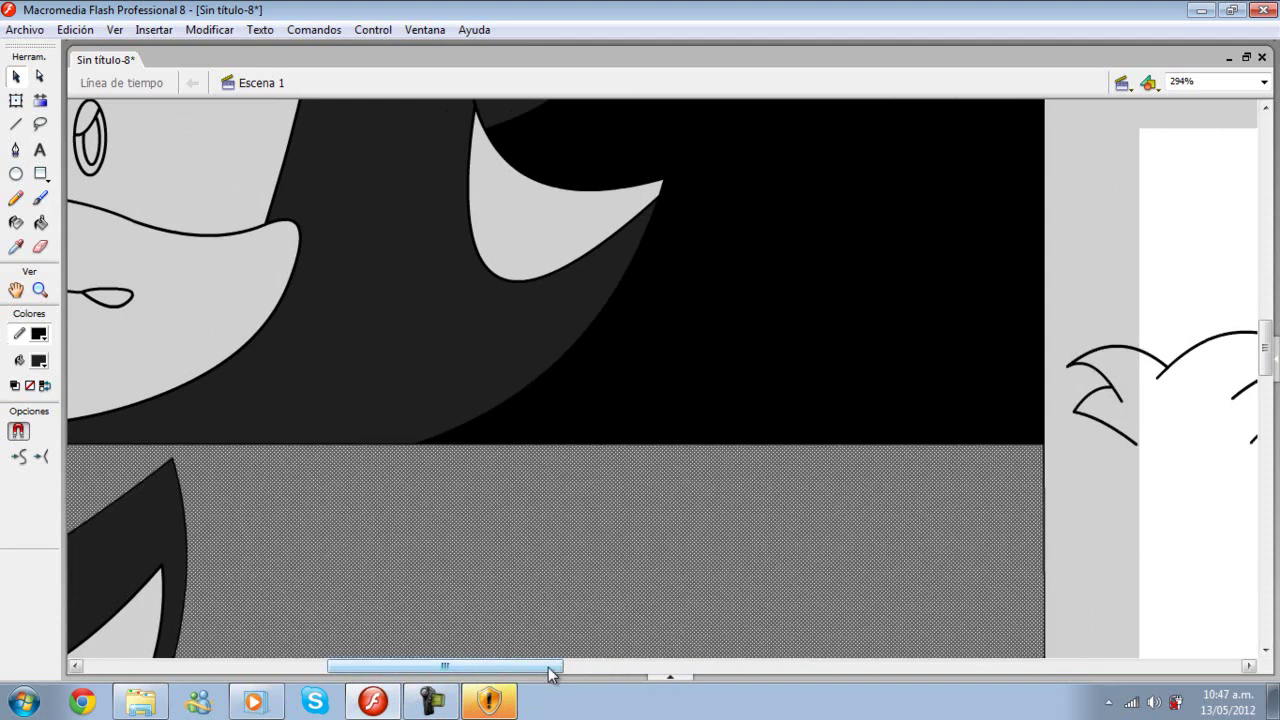
click(1226, 628)
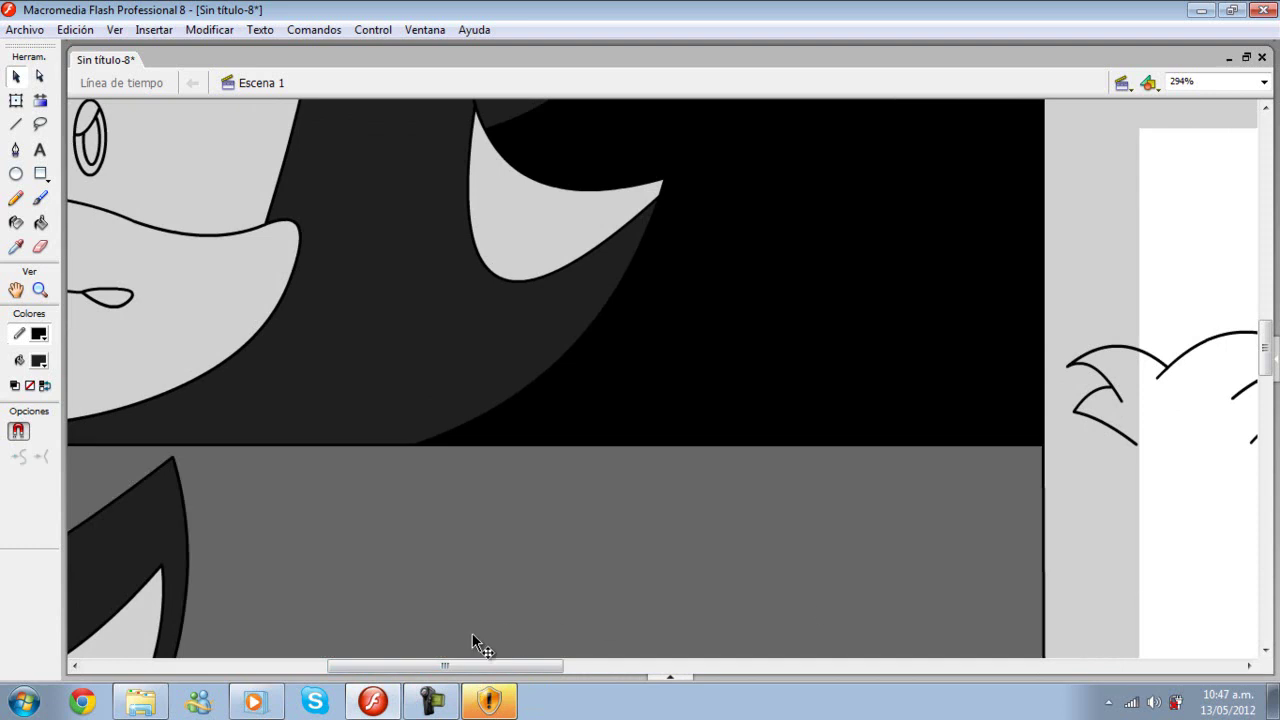
drag(487, 668, 517, 660)
drag(1237, 300, 893, 484)
mouse_move(930, 410)
mouse_down()
mouse_move(677, 386)
mouse_move(401, 416)
mouse_up()
key(ctrl+z)
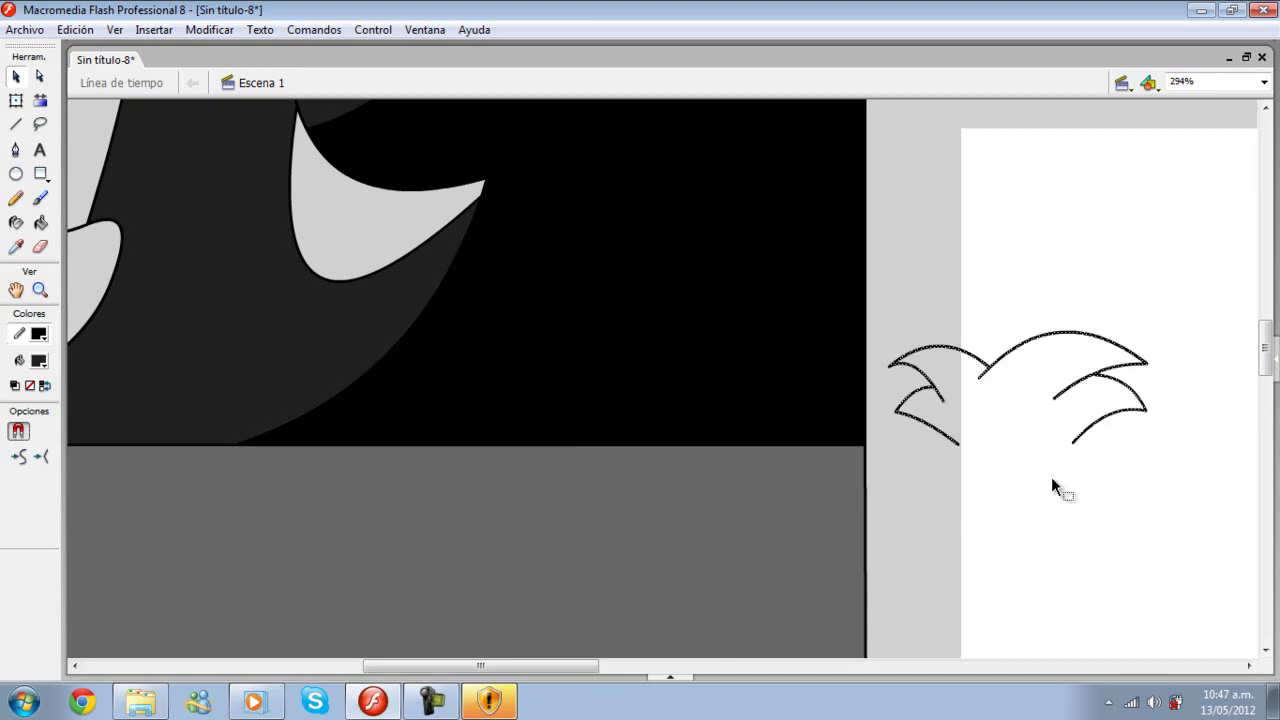
Step: Select the whole chest fluff and place it over the top panel character's chin, its base on the panel border
drag(1186, 294, 874, 526)
drag(933, 382, 202, 420)
drag(555, 667, 442, 690)
mouse_move(815, 384)
mouse_down()
mouse_move(363, 349)
mouse_move(367, 362)
mouse_up()
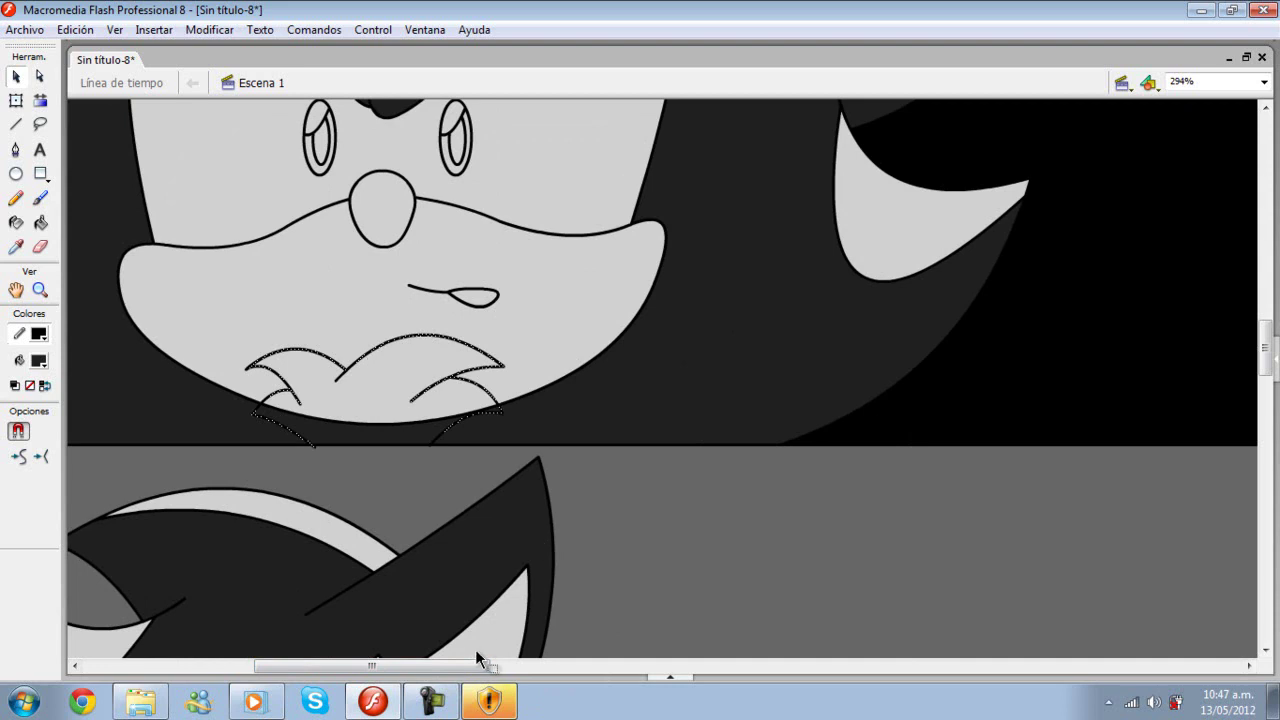
click(38, 78)
key(v)
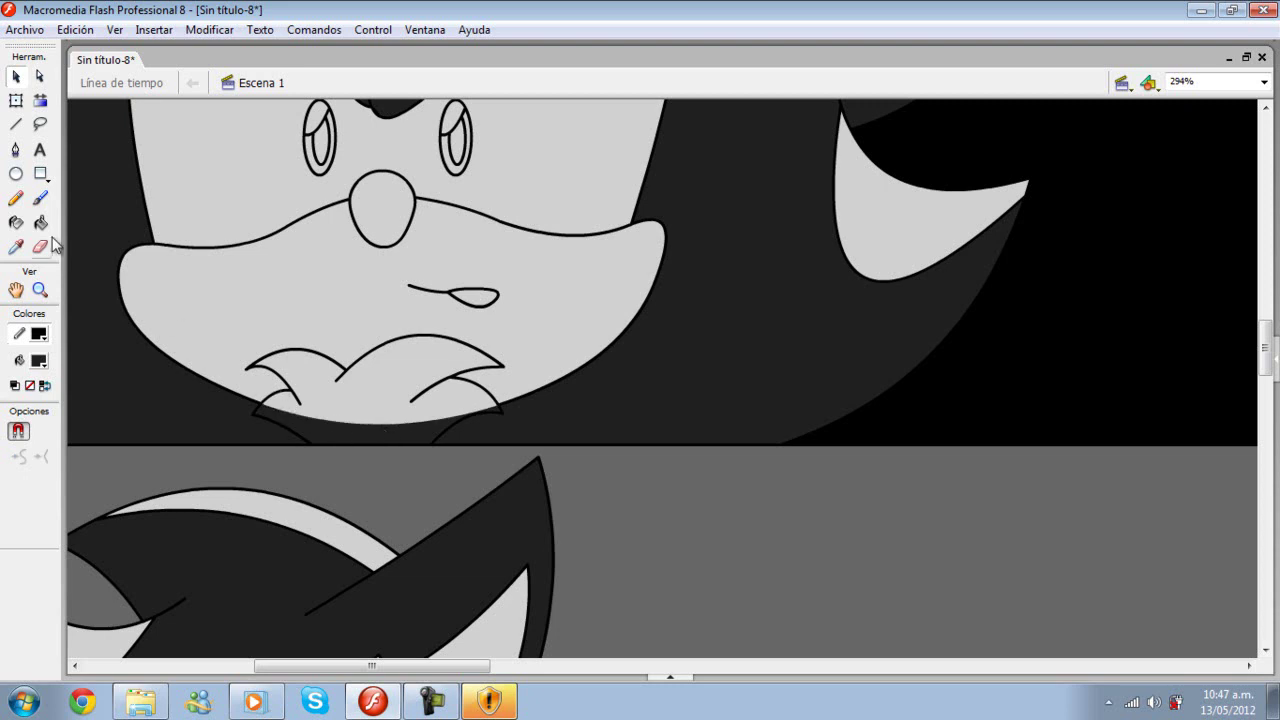
Step: Set the fill colour to #F5F5F5 and fill the top panel character's chest fluff with the Paint Bucket
click(40, 362)
click(103, 390)
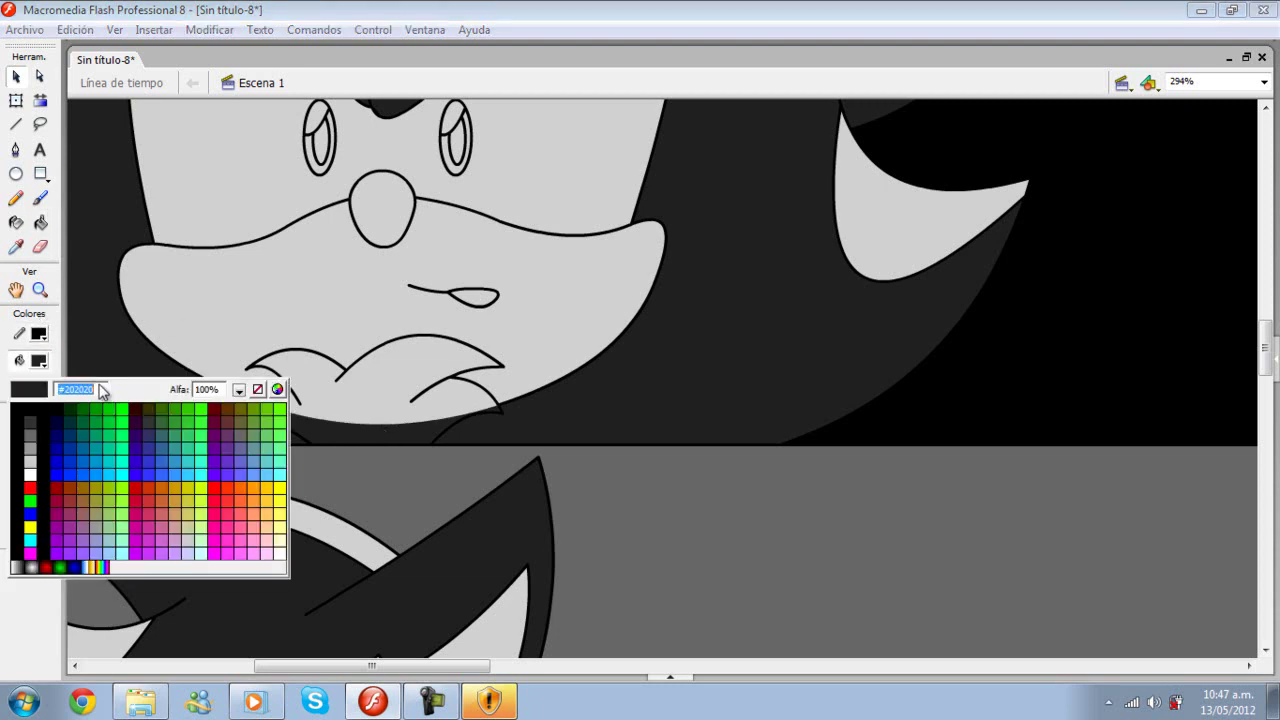
text(ff)
key(BackSpace)
key(BackSpace)
text(ffffff)
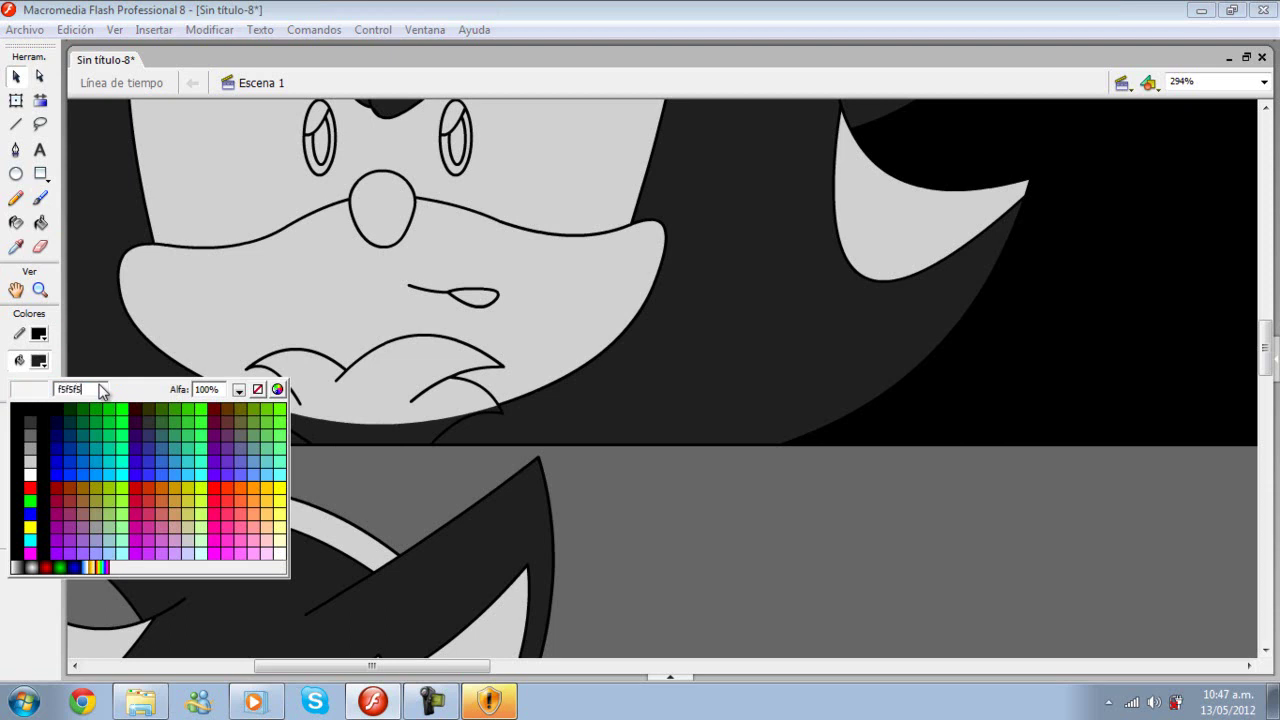
key(Return)
click(41, 222)
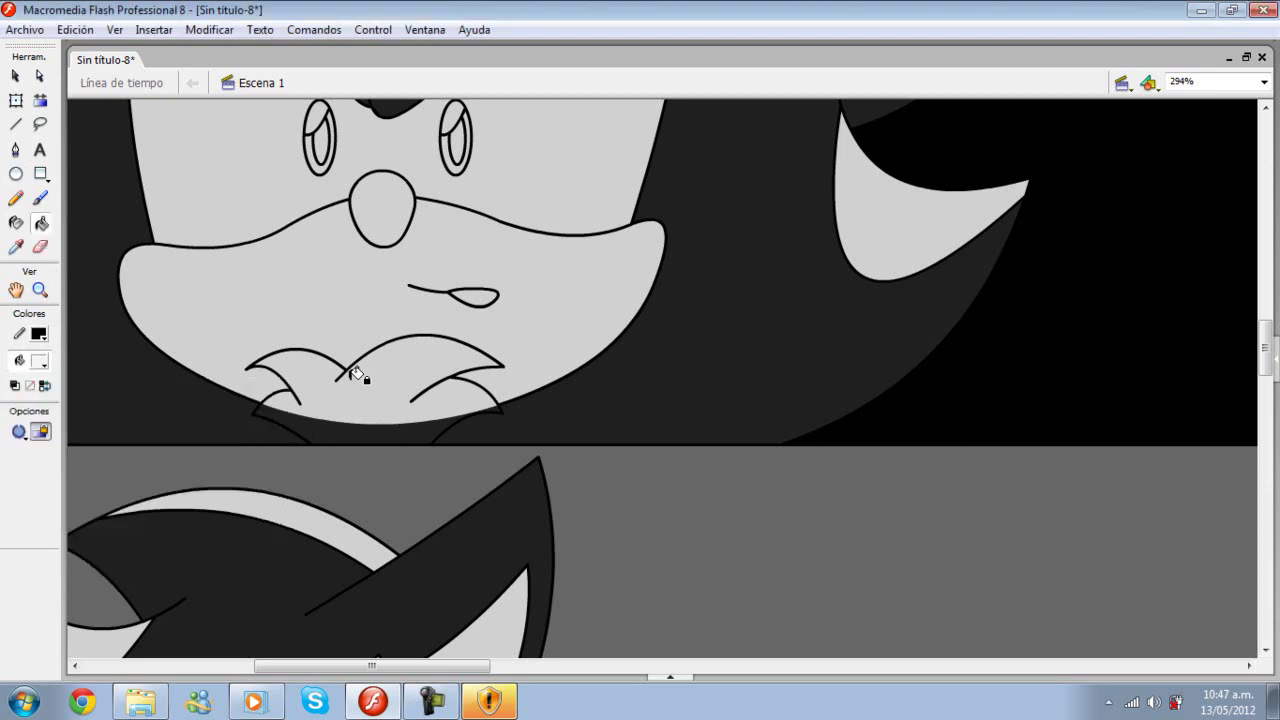
click(360, 376)
click(383, 426)
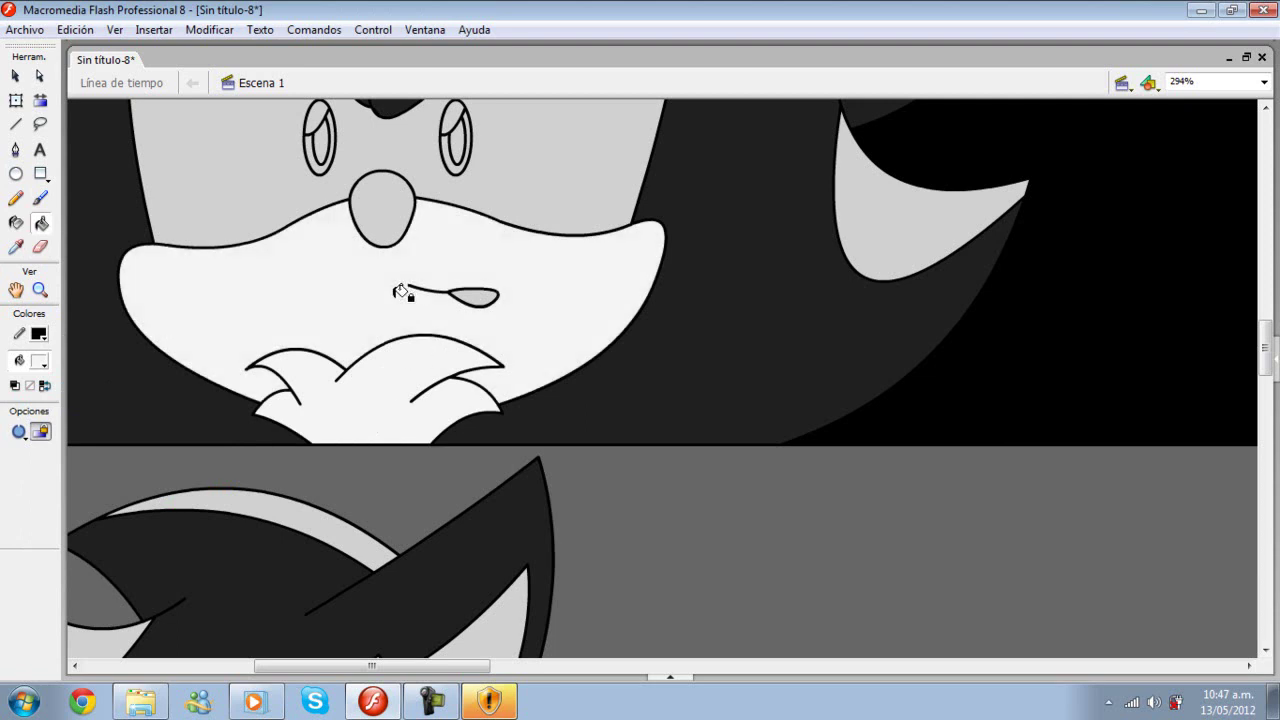
Step: Fill the top panel character's muzzle, face, brow patches and upper right quill stripes with #F5F5F5
click(409, 293)
scroll(405, 292, up, 3)
click(402, 292)
scroll(402, 292, up, 3)
click(571, 266)
click(449, 163)
click(186, 234)
click(896, 188)
click(749, 141)
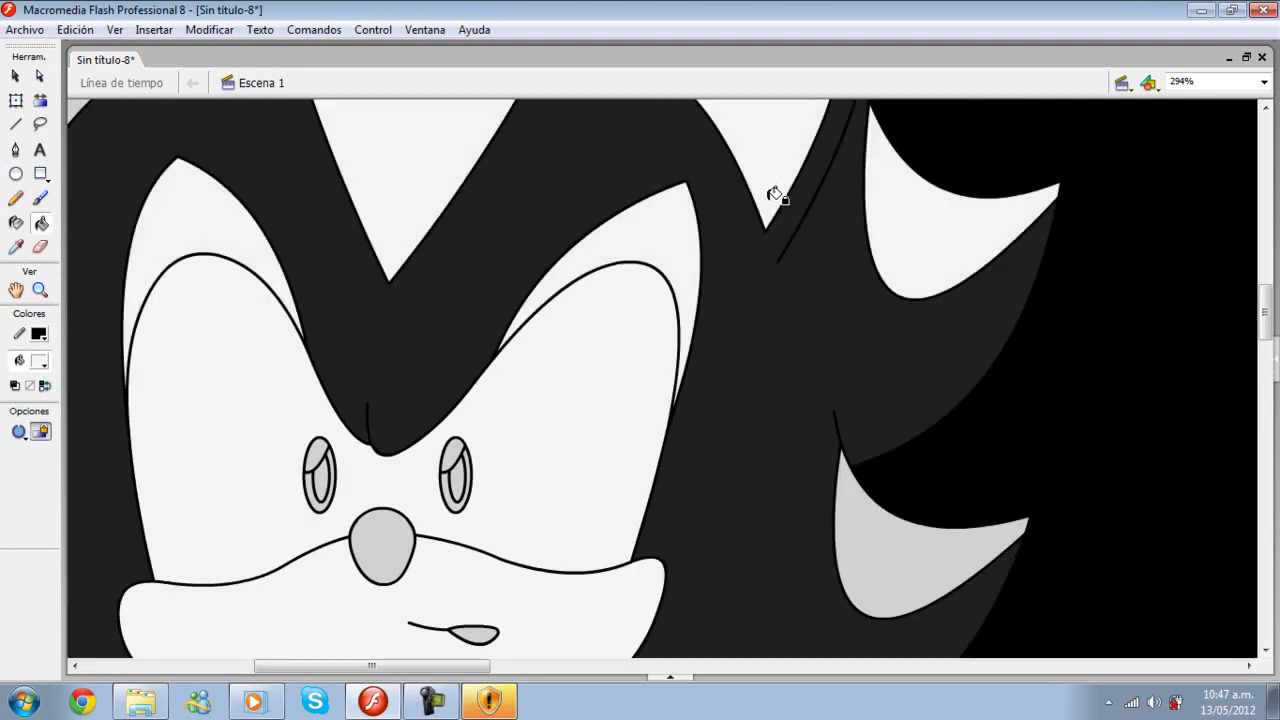
Step: Fill the lower right quill stripe and the outer parts of both eyes in the top panel with #F5F5F5
click(888, 601)
click(318, 448)
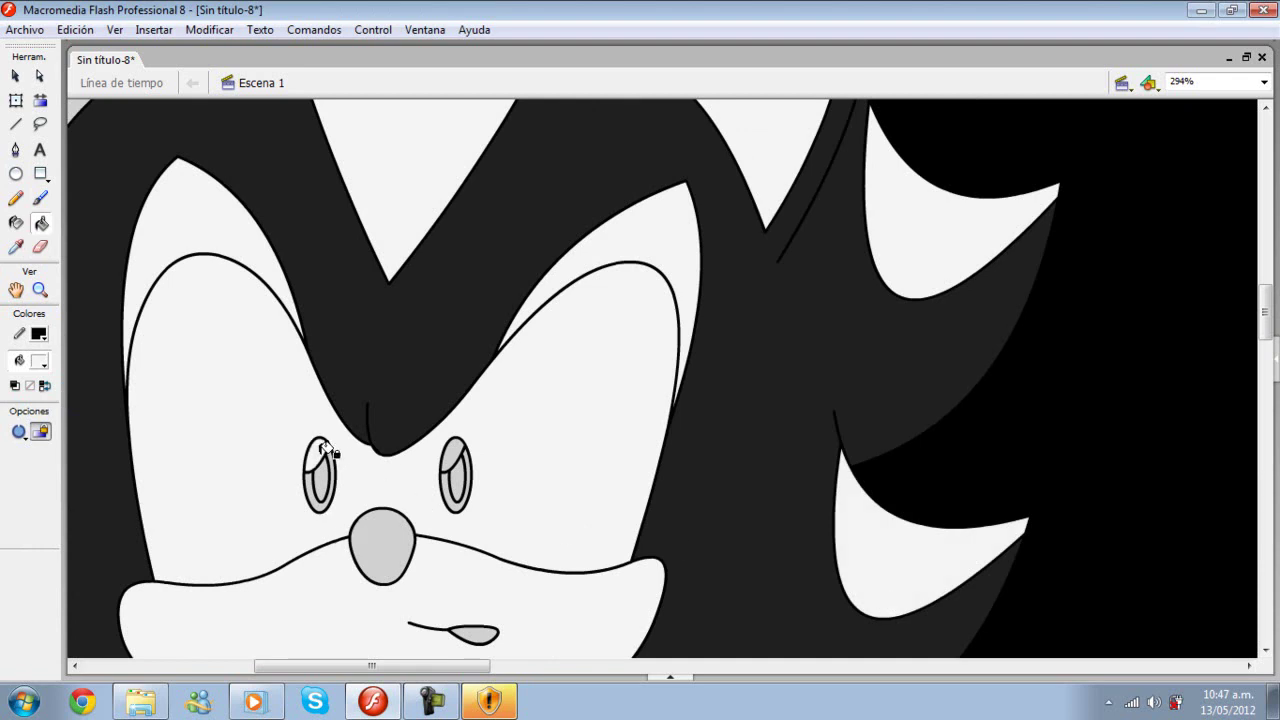
click(450, 452)
click(449, 477)
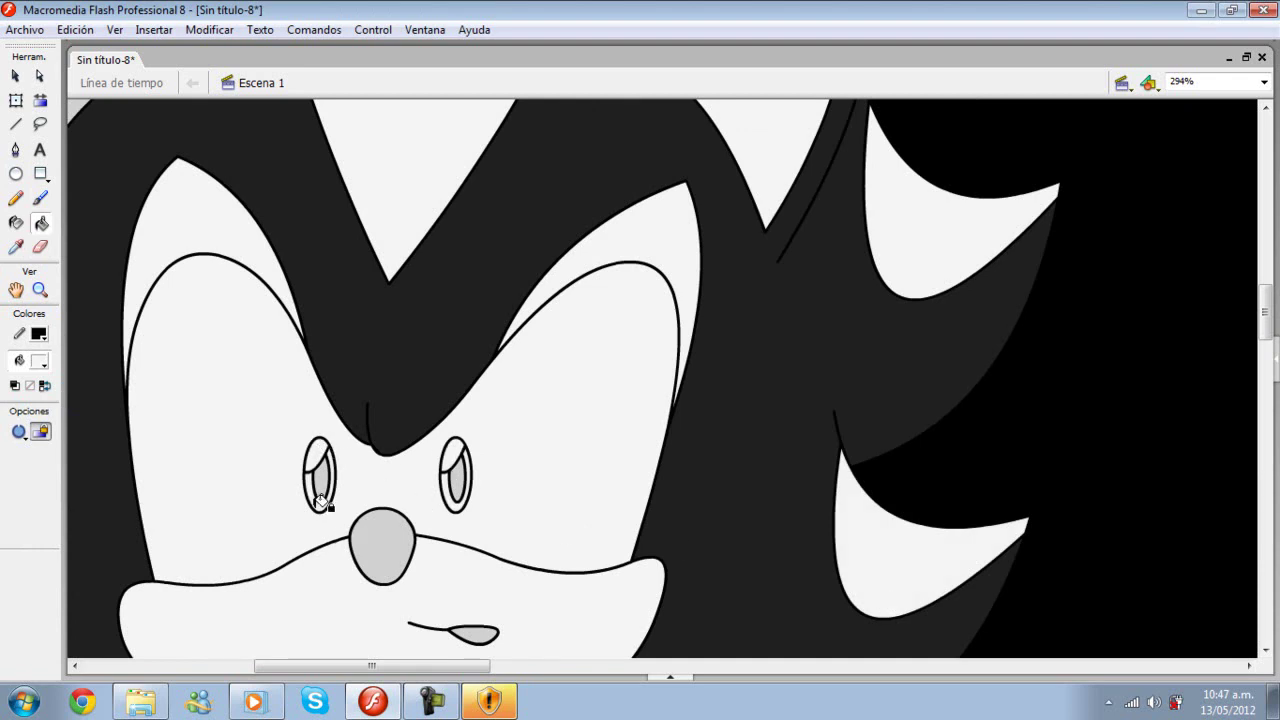
Step: Fill the quill stripes on the left side of the top panel character's head with #F5F5F5
drag(372, 665, 265, 667)
click(458, 568)
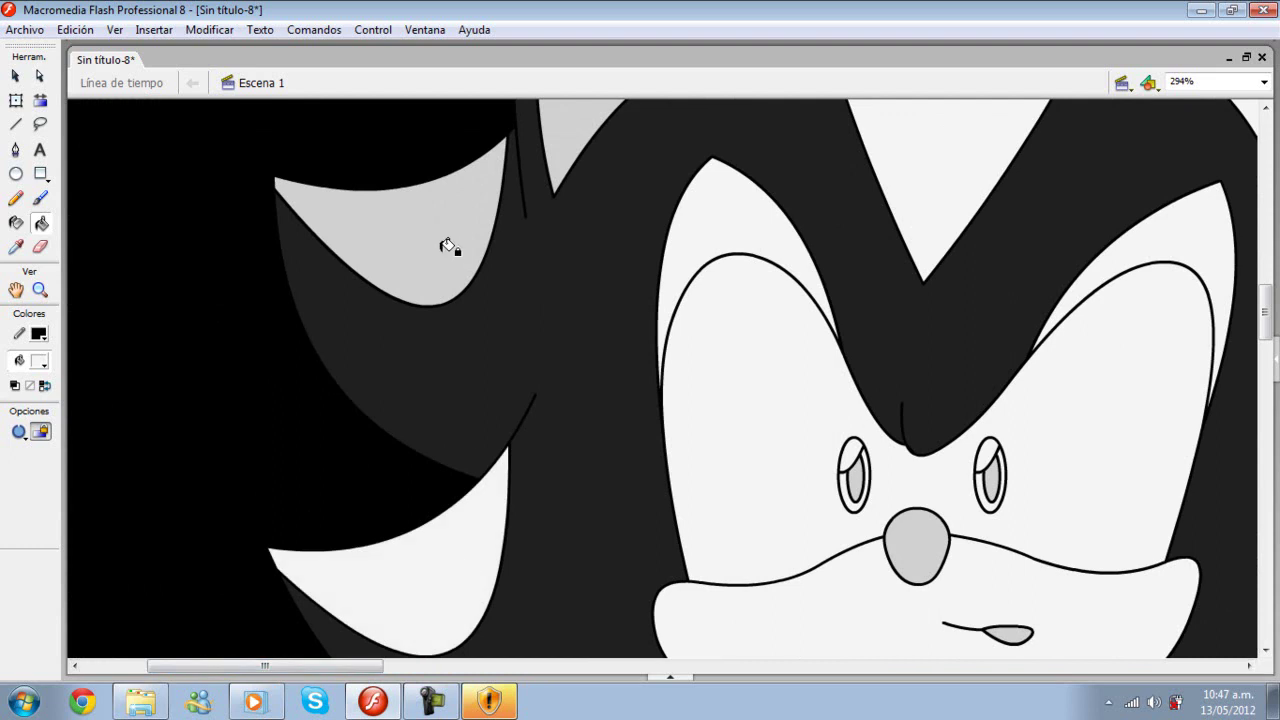
click(448, 246)
click(560, 130)
Step: Fill the middle panel character's inner ear, head stripes and left quill stripes with #F5F5F5
scroll(900, 350, down, 10)
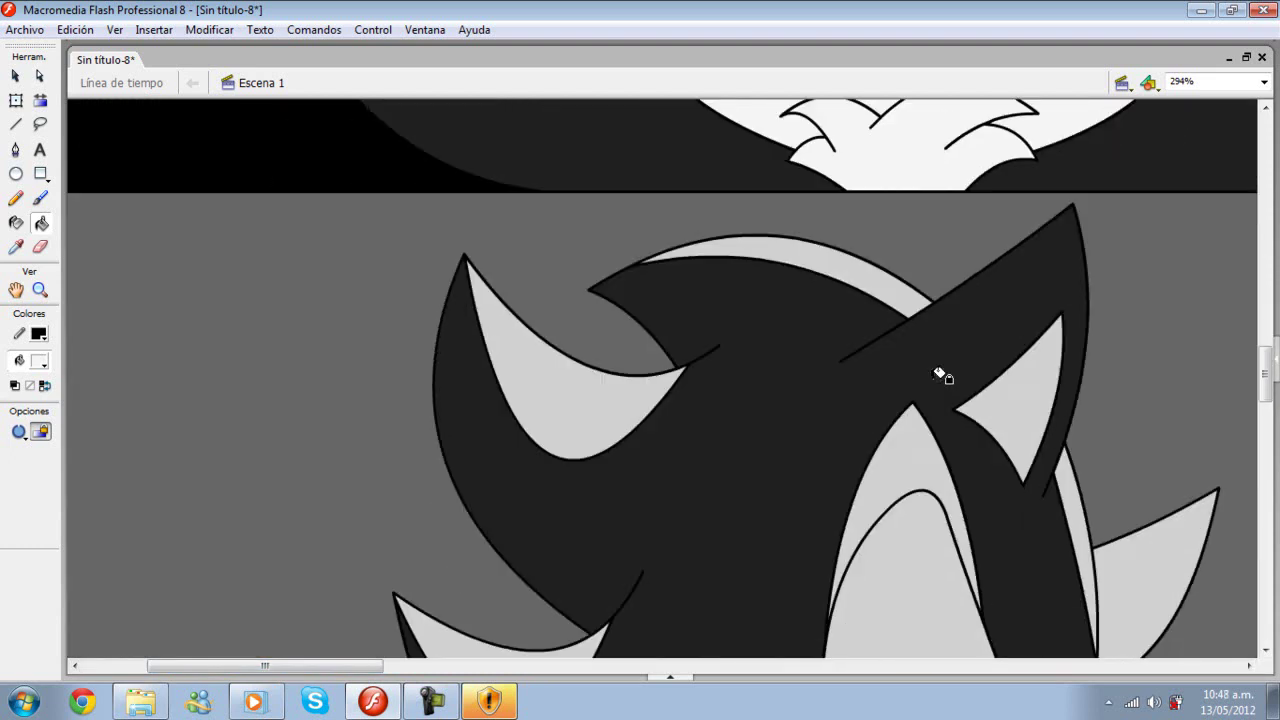
scroll(940, 375, up, 1)
click(877, 369)
click(991, 472)
scroll(1106, 540, down, 3)
click(1096, 362)
click(612, 168)
click(555, 450)
Step: Fill the middle panel character's brow patch, eye area, muzzle and chest fluff with #F5F5F5, leaving the eyelid grey
click(931, 392)
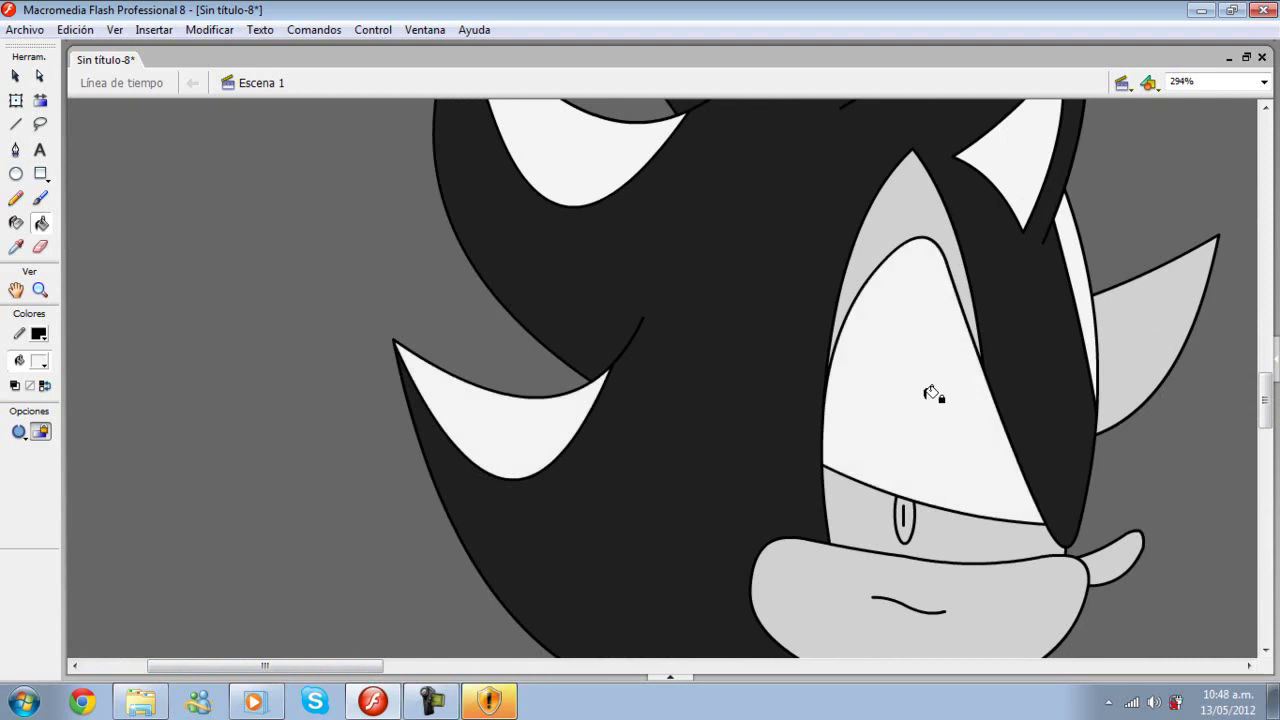
key(ctrl+z)
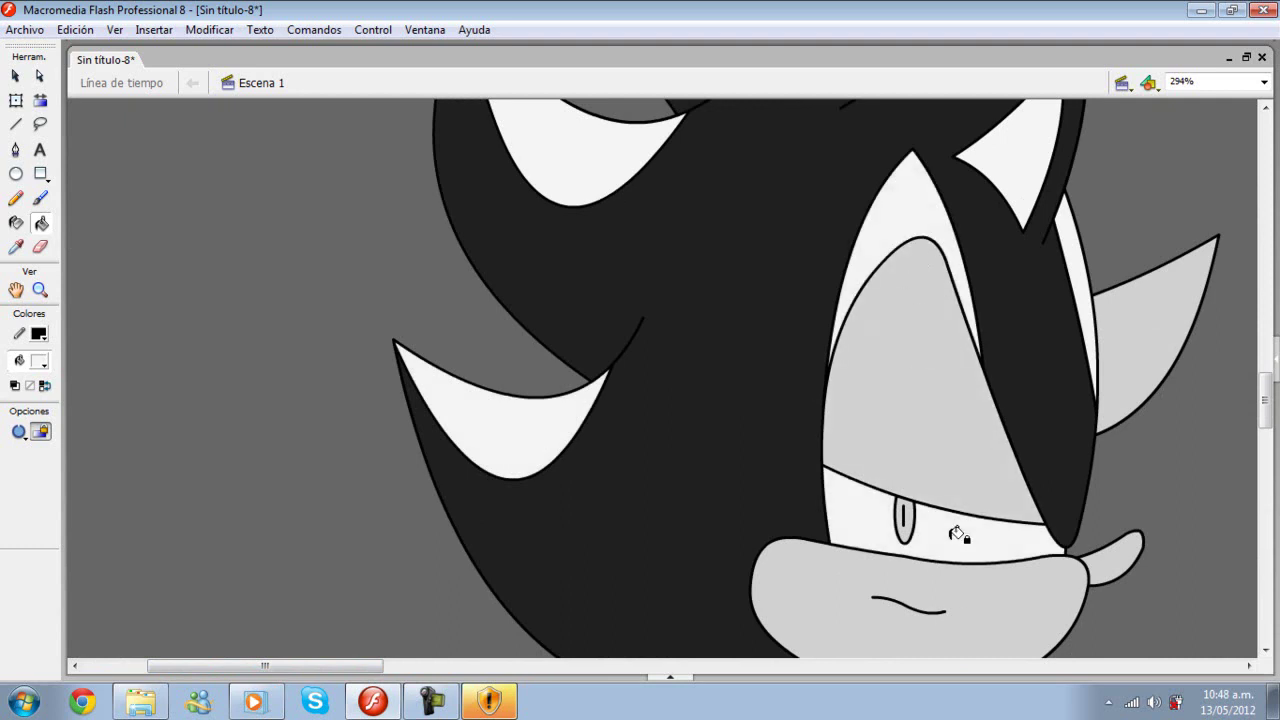
click(957, 535)
scroll(957, 535, down, 3)
click(968, 481)
scroll(968, 475, down, 2)
click(964, 545)
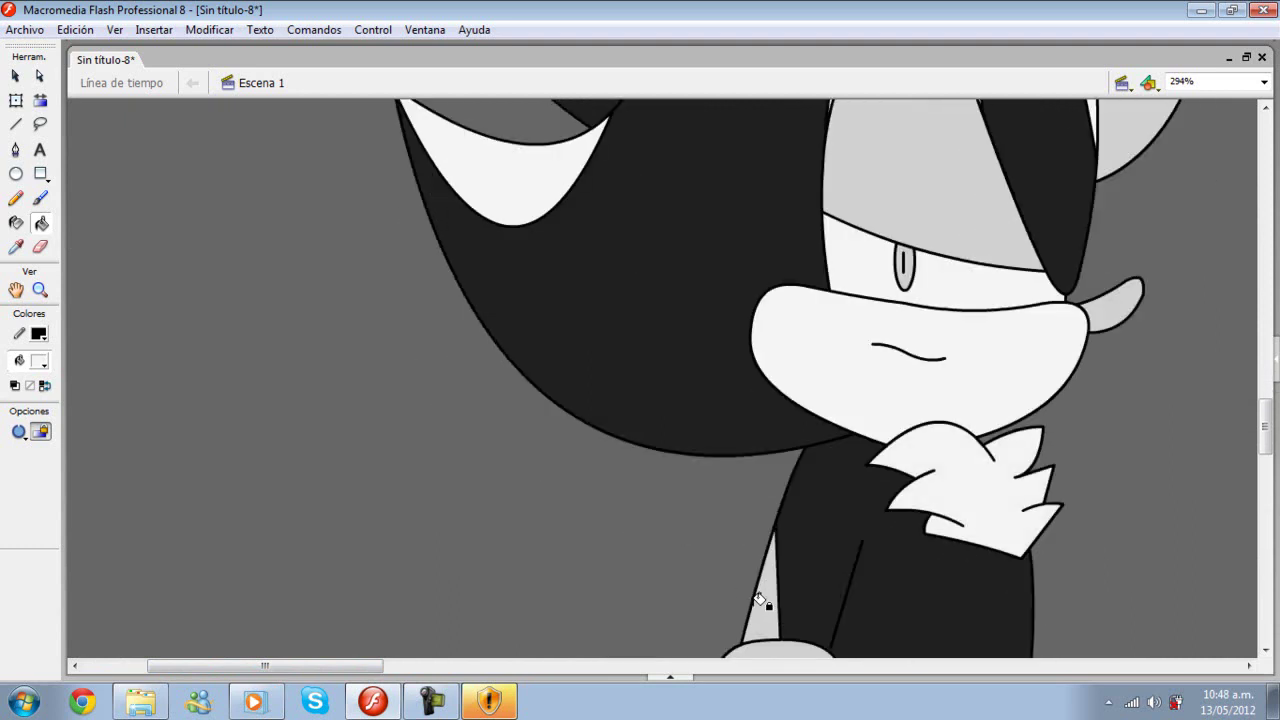
Step: Fill the middle panel character's arm stripe, lower cuff band and hand with #F5F5F5
click(750, 598)
scroll(760, 595, down, 5)
click(763, 392)
click(765, 428)
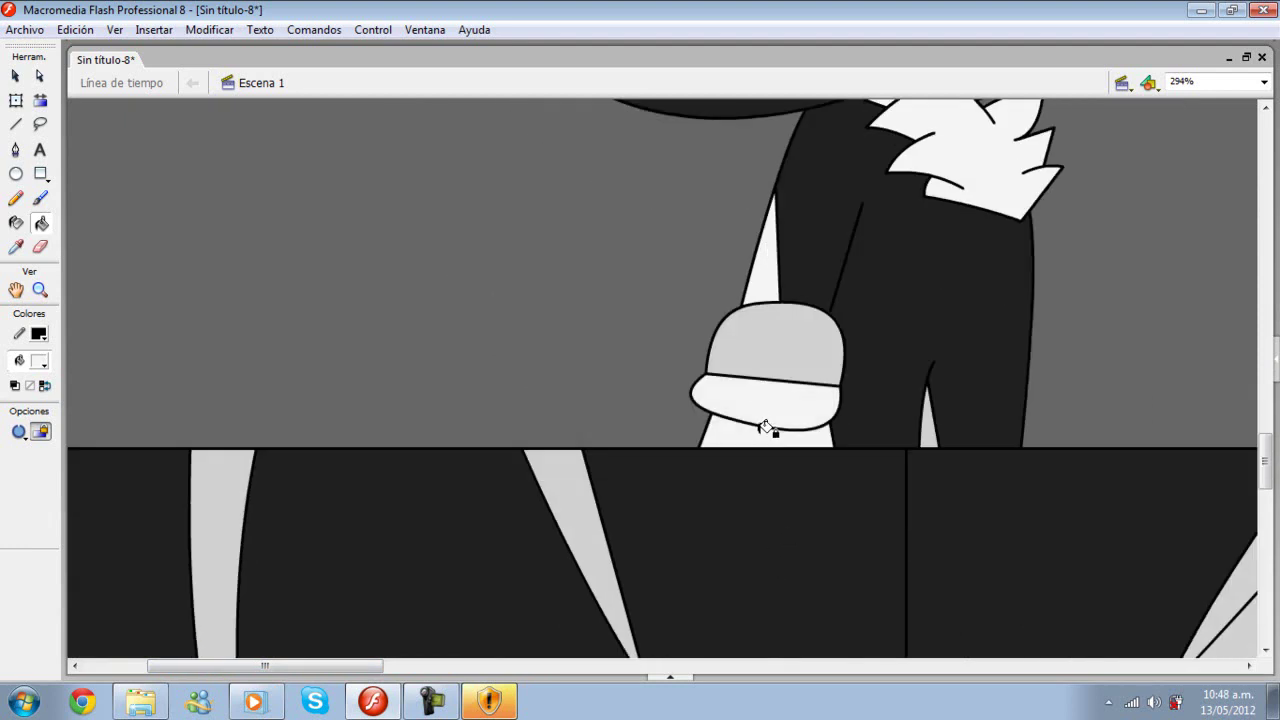
Step: Fill the head stripes and faces of the characters in the two bottom panels with #F5F5F5
scroll(683, 302, down, 4)
click(597, 263)
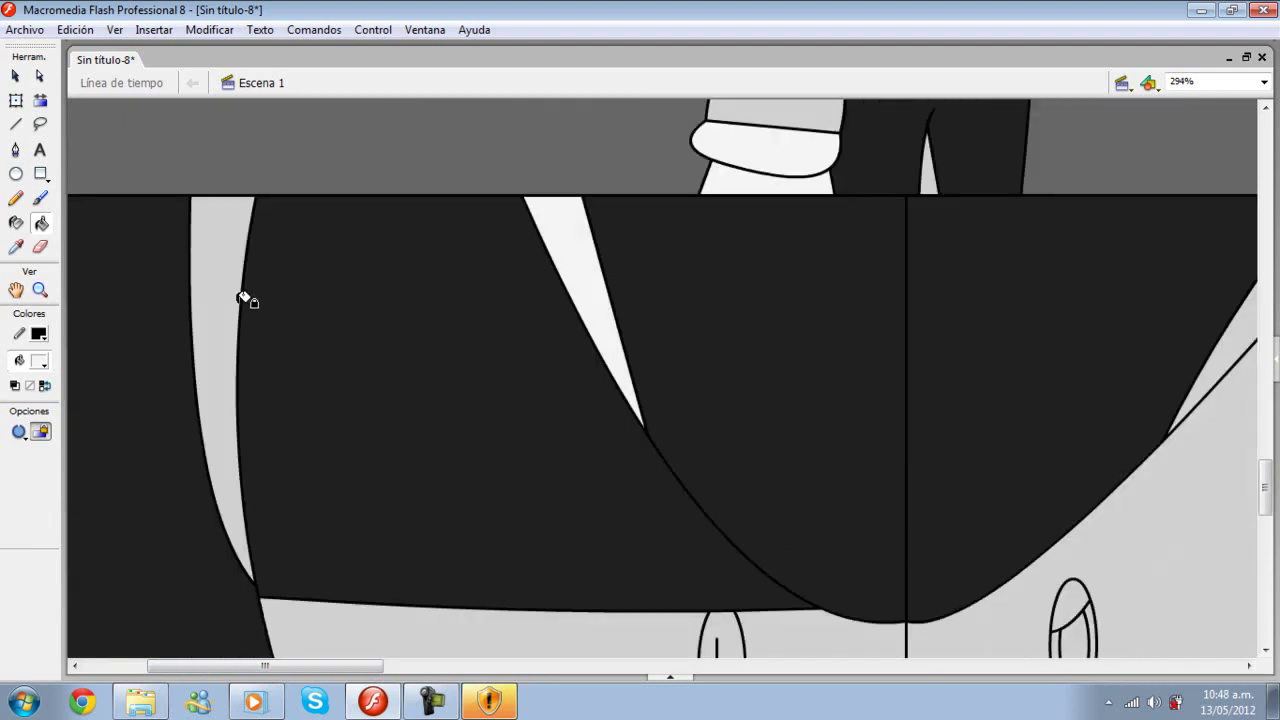
click(250, 298)
click(1228, 582)
click(1220, 406)
scroll(1214, 365, down, 4)
click(852, 404)
click(884, 522)
click(914, 524)
Step: Fill the far right head stripe and the outer parts of the eye in the bottom right panel with #F5F5F5
drag(367, 667, 510, 681)
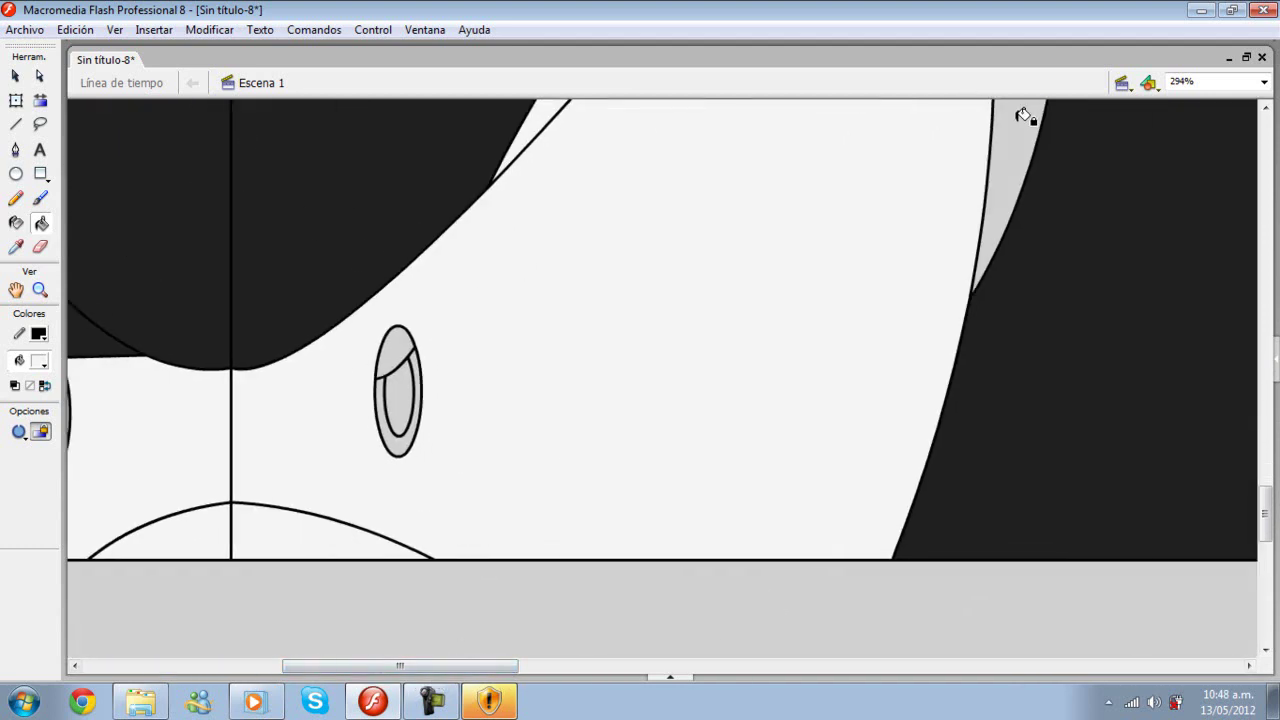
click(1022, 114)
click(416, 354)
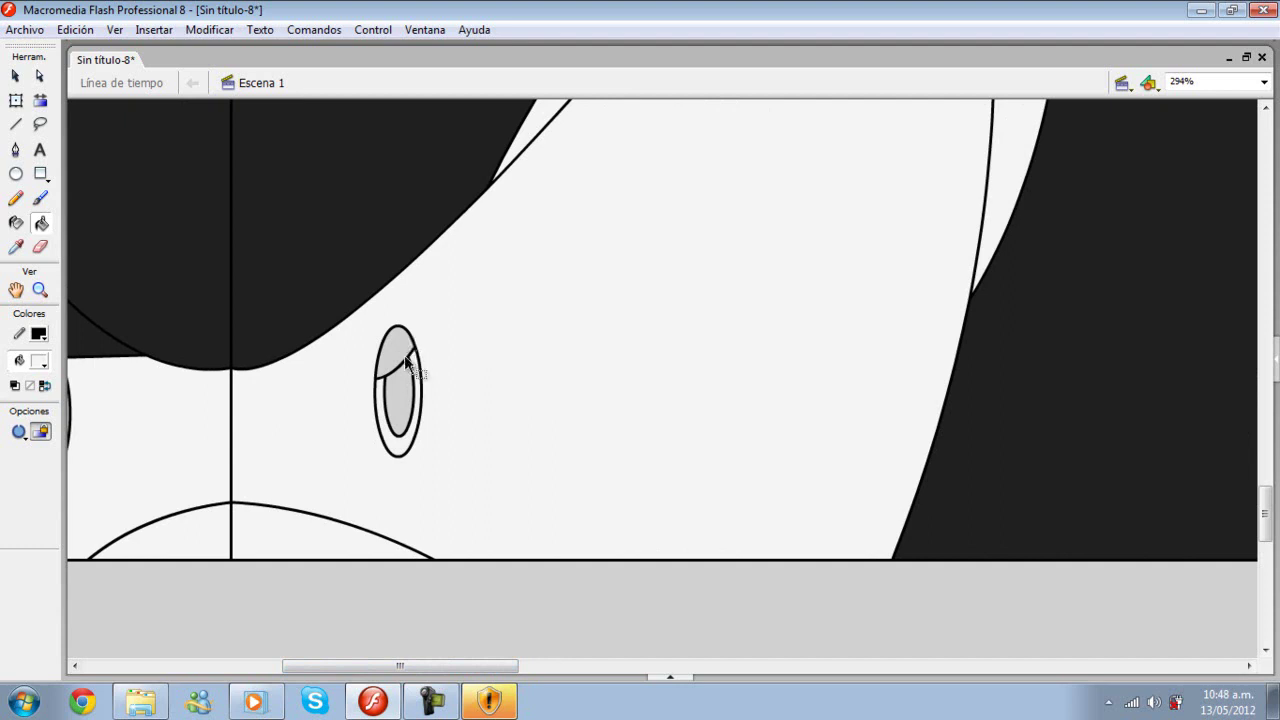
click(409, 342)
Step: Set the fill colour to black and fill the pupil of the eye in the bottom right panel
click(45, 366)
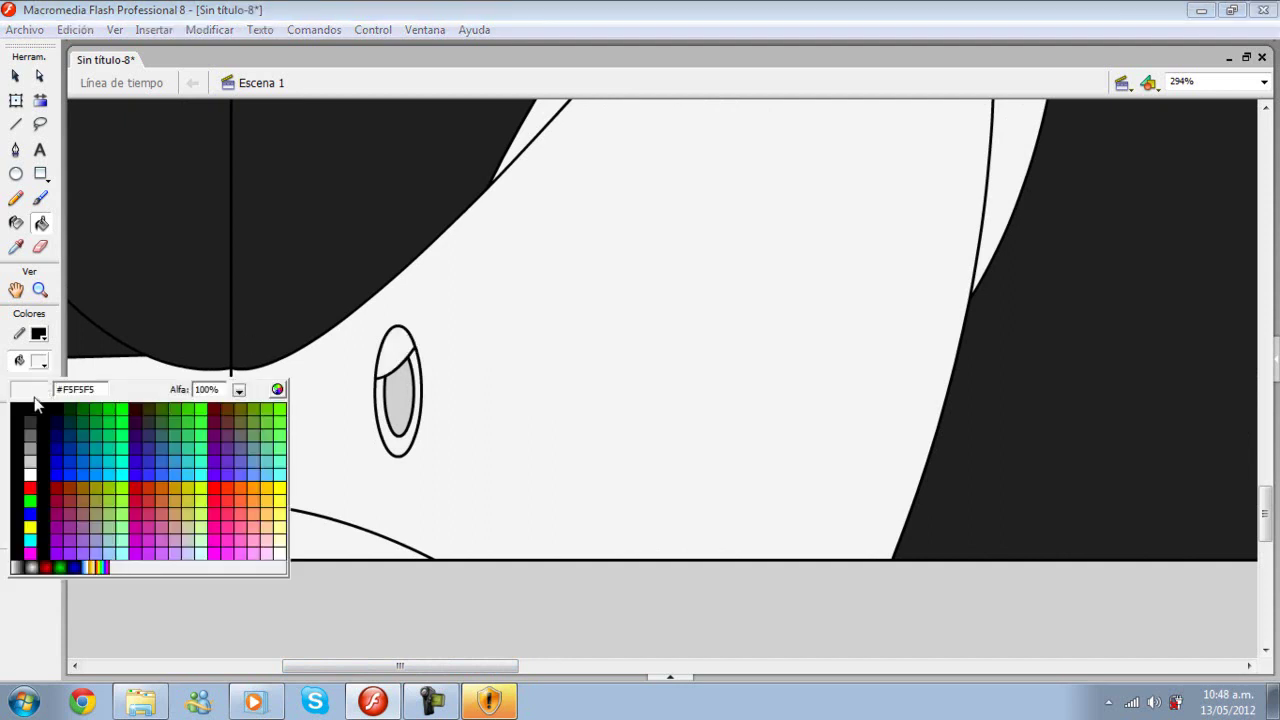
click(30, 400)
click(400, 400)
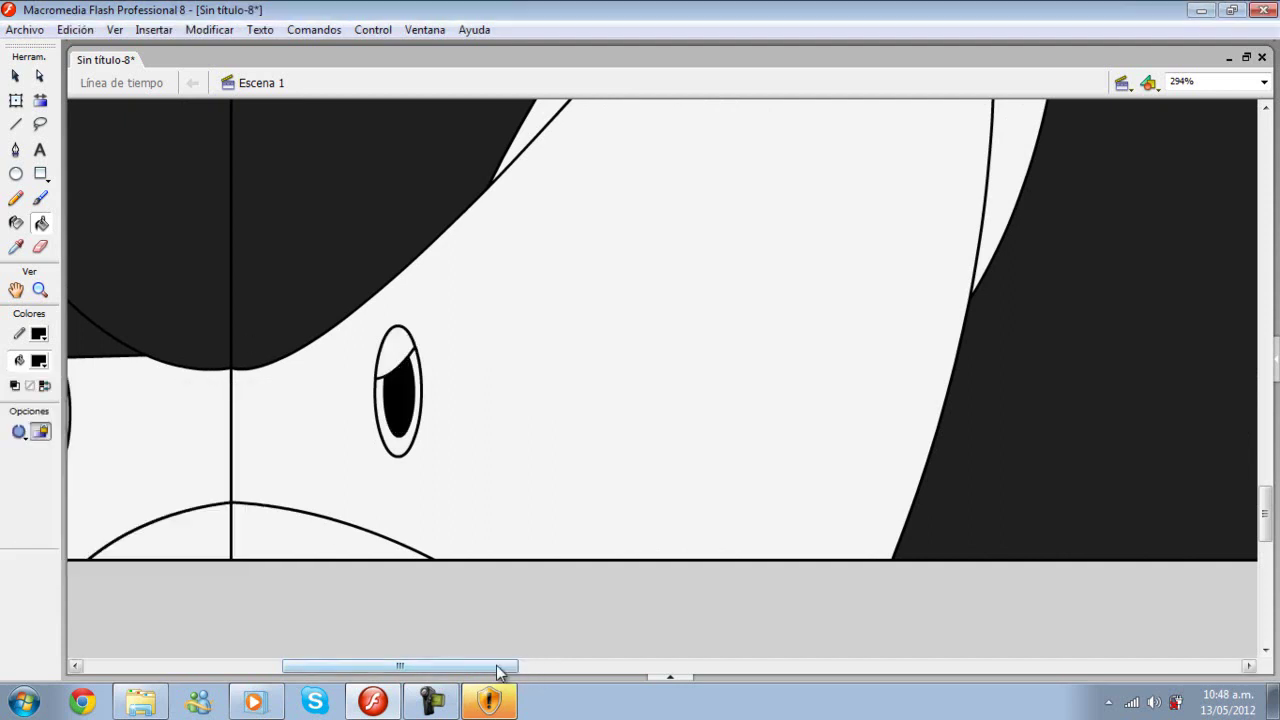
Step: Fill the upper part of the middle panel character's wrist cuff with #F5F5F5
drag(514, 666, 452, 658)
scroll(352, 395, up, 6)
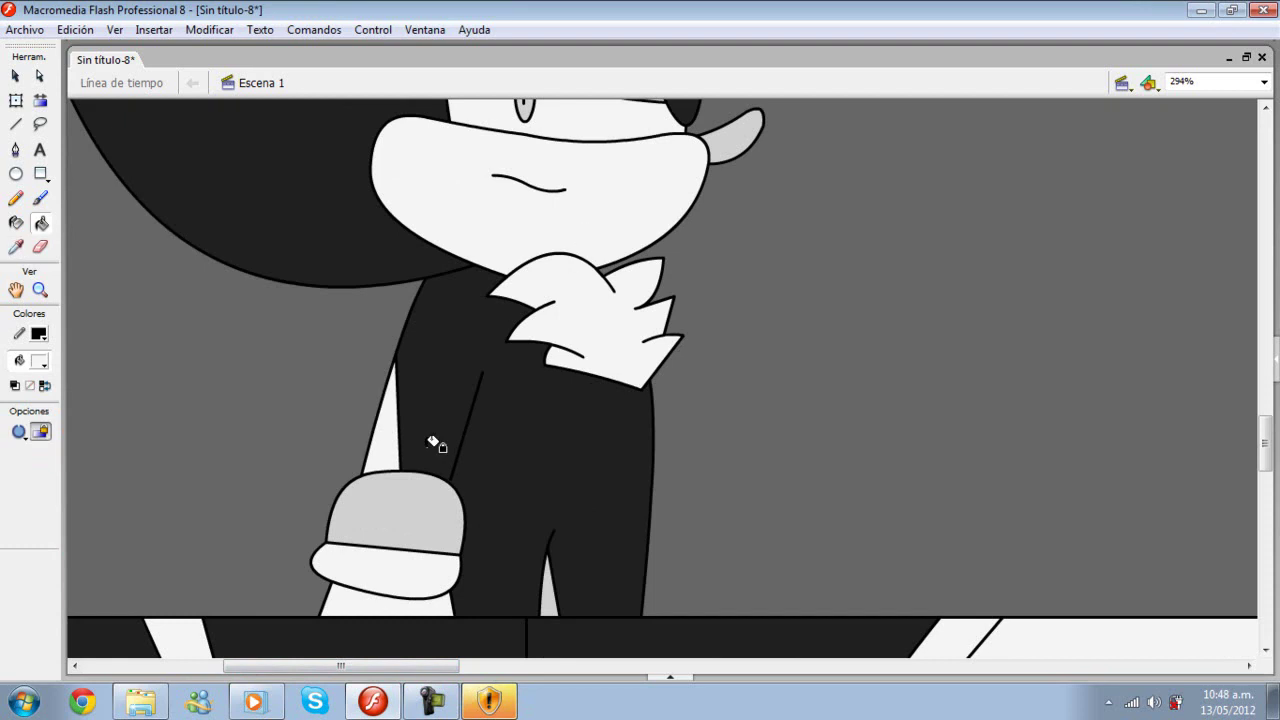
click(410, 490)
Step: Set the fill colour to black and fill the nose of the character in the middle panel
click(39, 361)
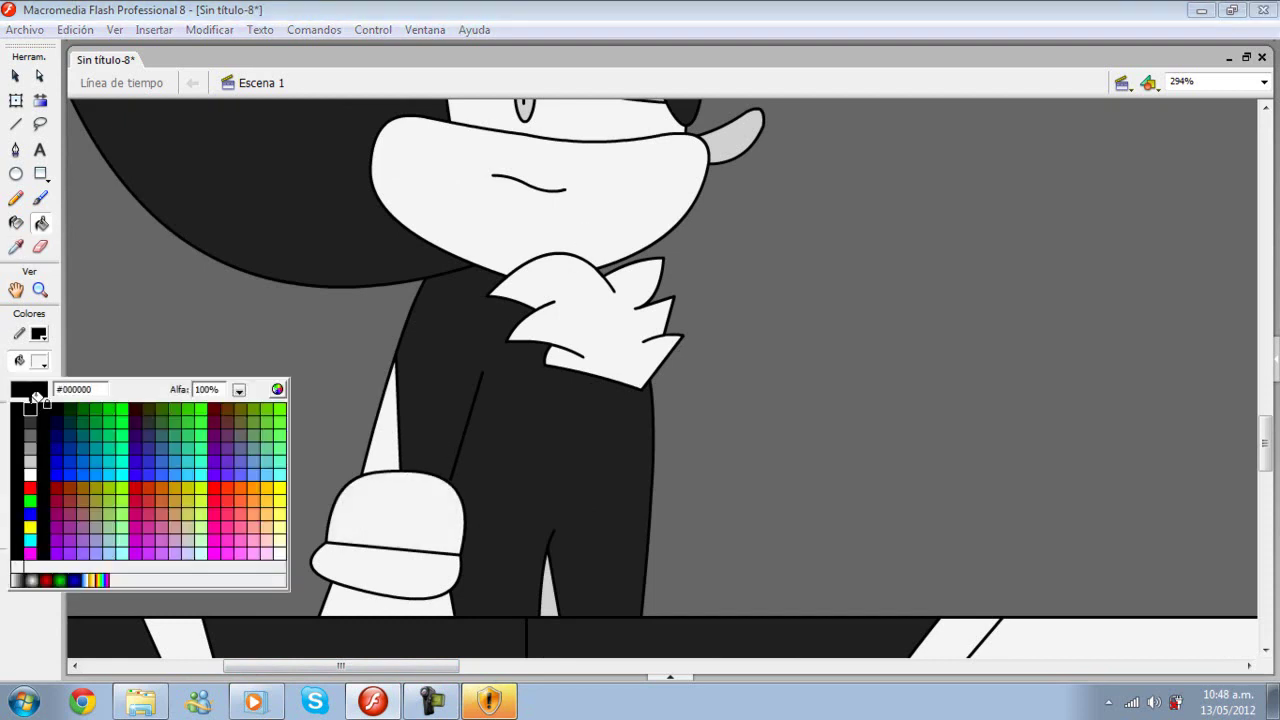
click(22, 405)
scroll(705, 325, up, 5)
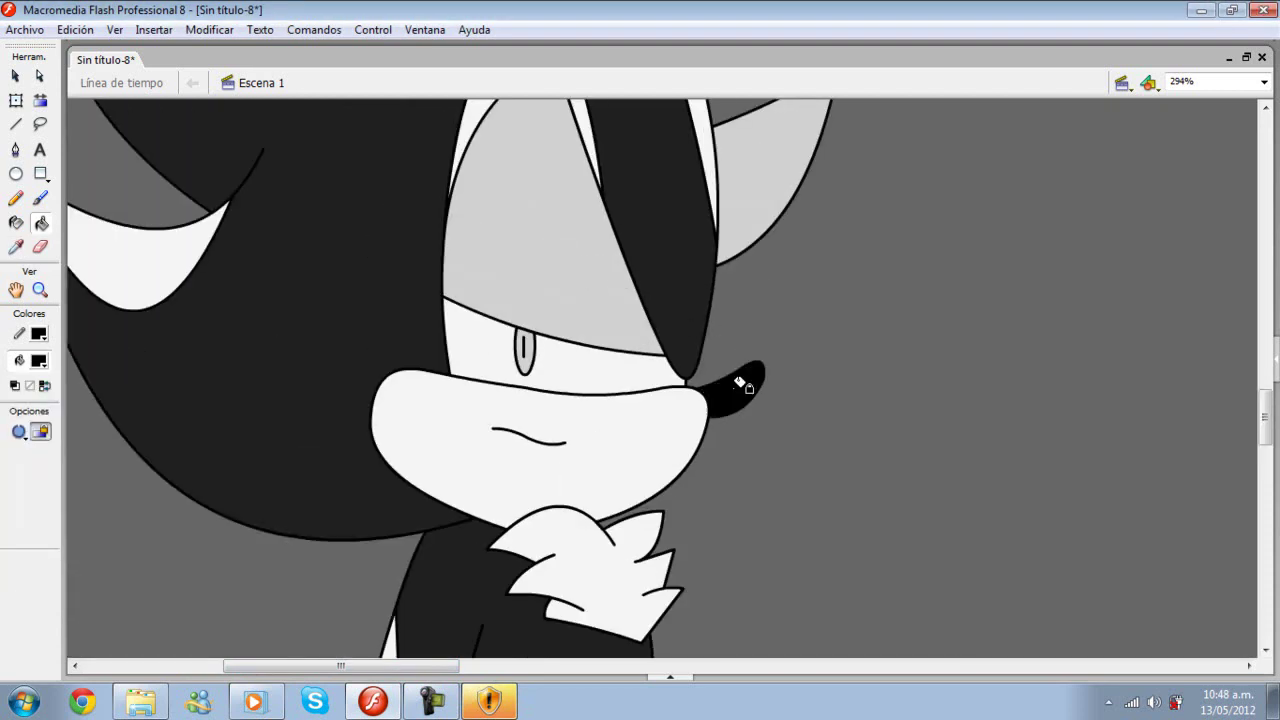
Step: Fill the nose, both pupils and the open mouth of the character in the top panel with black
scroll(745, 383, up, 10)
click(536, 290)
click(489, 228)
click(601, 226)
scroll(612, 240, up, 3)
key(ctrl+z)
click(630, 546)
scroll(680, 450, up, 4)
Step: Sample the dark grey of the middle panel character's head and fill the far ear and forehead with it
scroll(678, 440, down, 7)
click(15, 246)
click(423, 594)
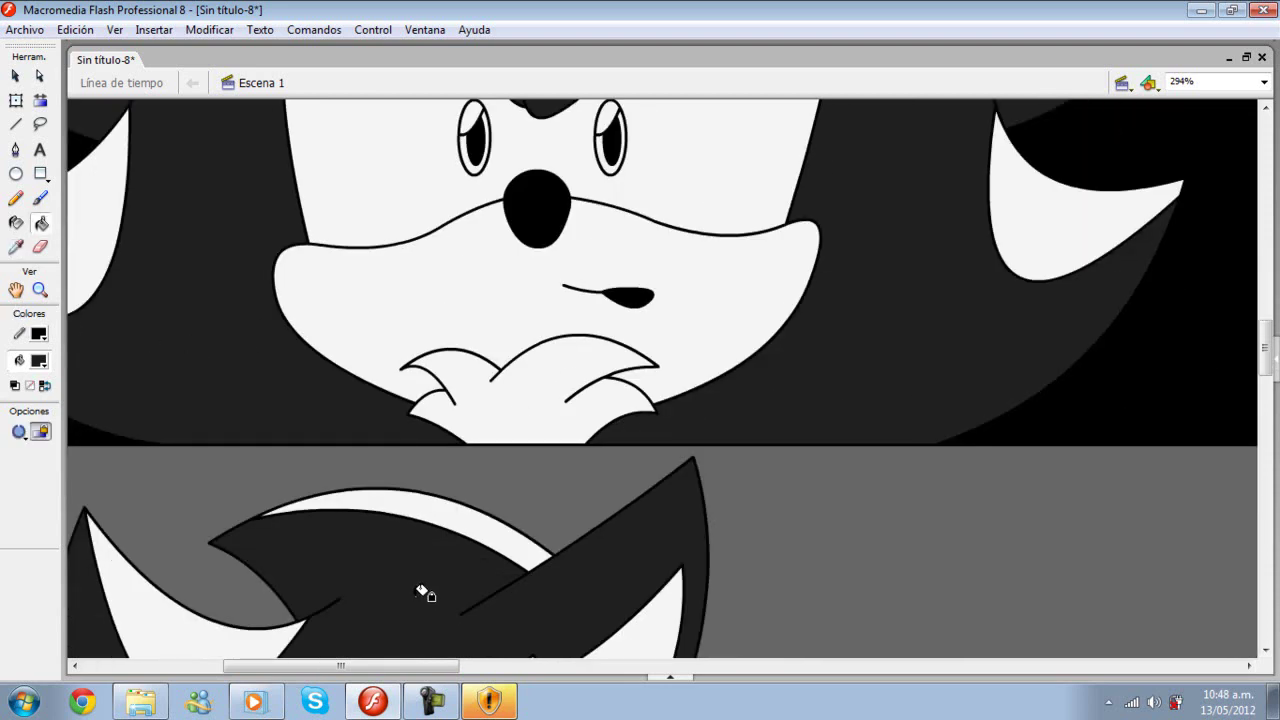
scroll(423, 594, down, 5)
click(780, 366)
click(578, 409)
Step: Fill the narrow gap at the bottom of the middle panel character's body with the sampled background grey
scroll(580, 402, down, 8)
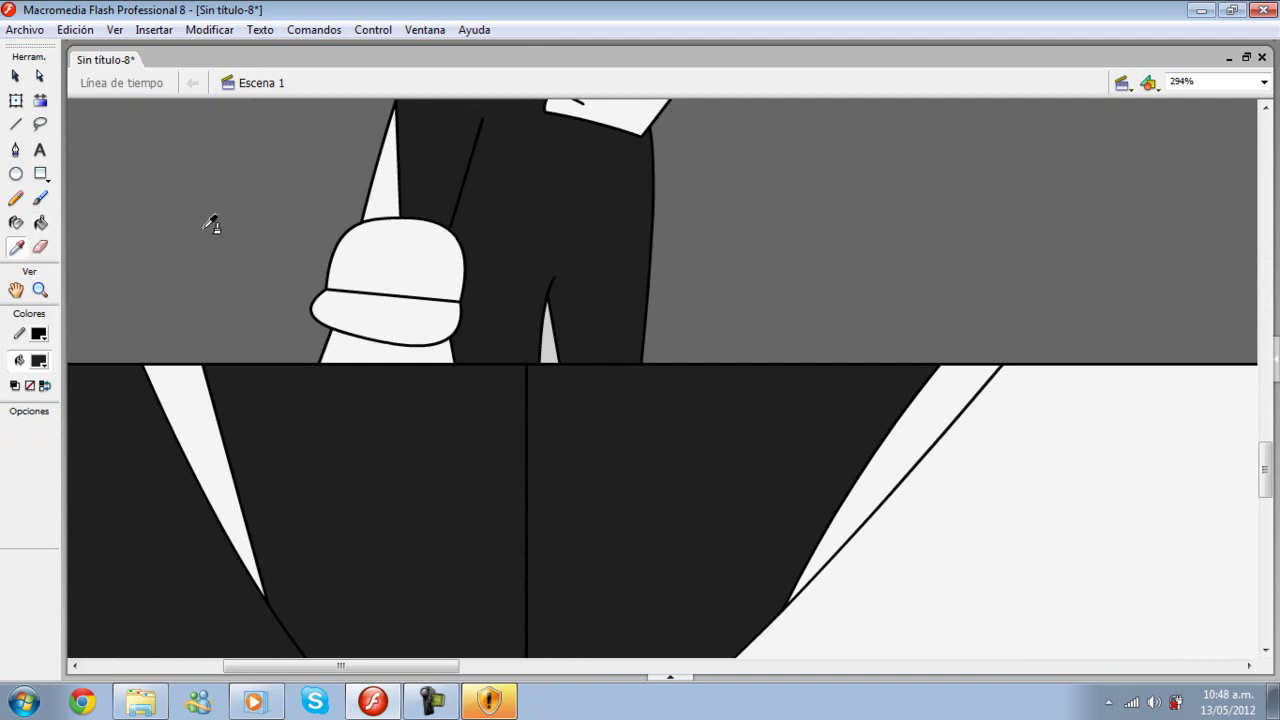
click(552, 350)
scroll(570, 345, up, 4)
Step: Set the fill colour to red and fill the eyes in the bottom left panel and the middle panel
scroll(457, 286, down, 10)
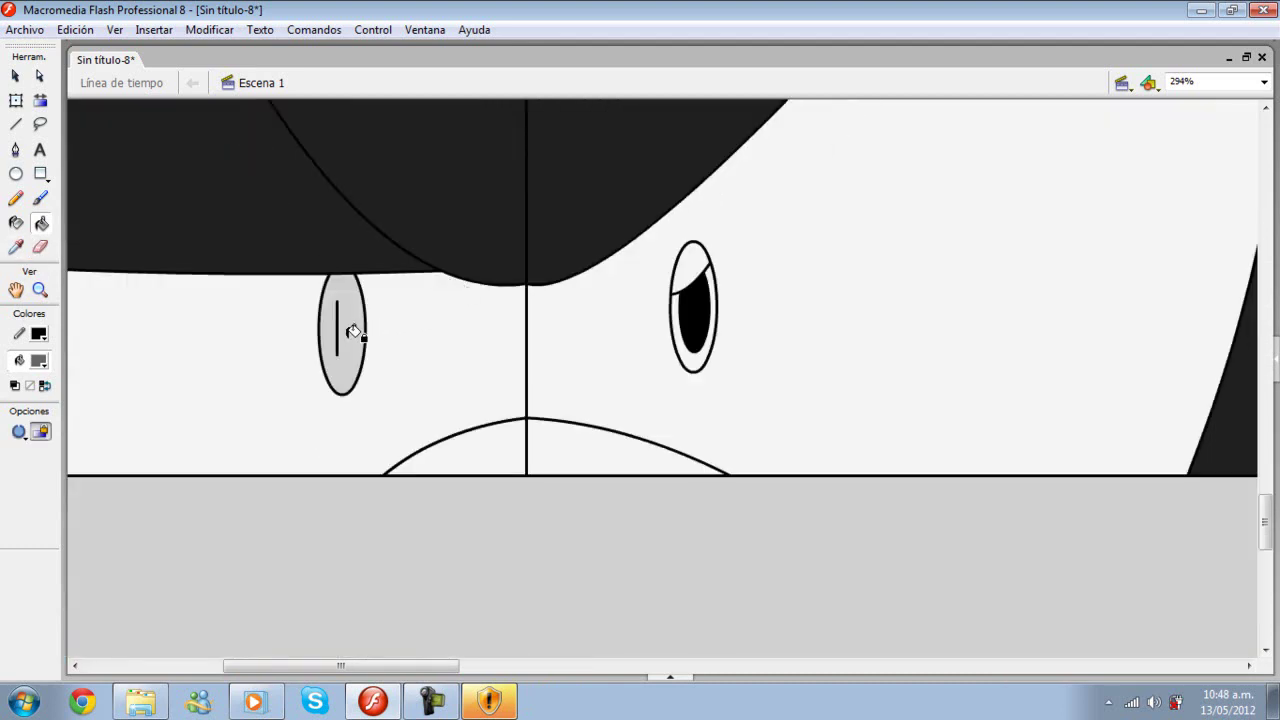
click(13, 248)
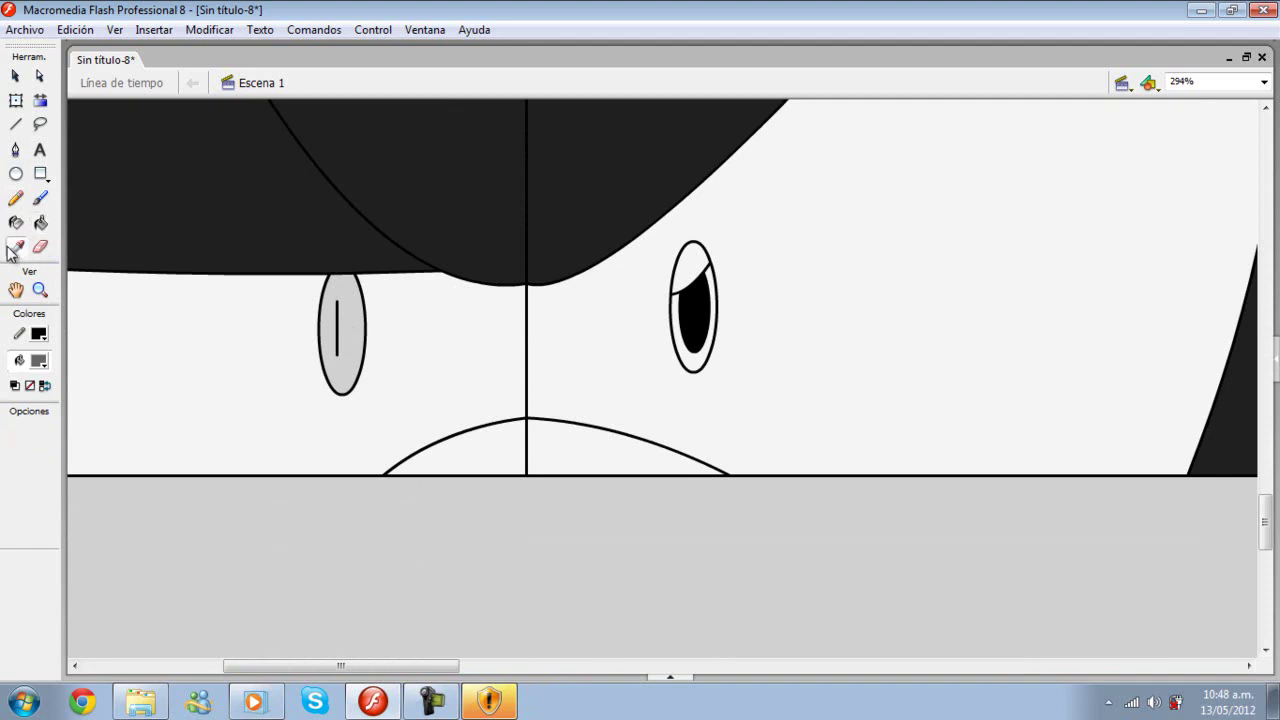
click(39, 361)
click(30, 487)
click(41, 224)
click(366, 325)
scroll(364, 325, up, 8)
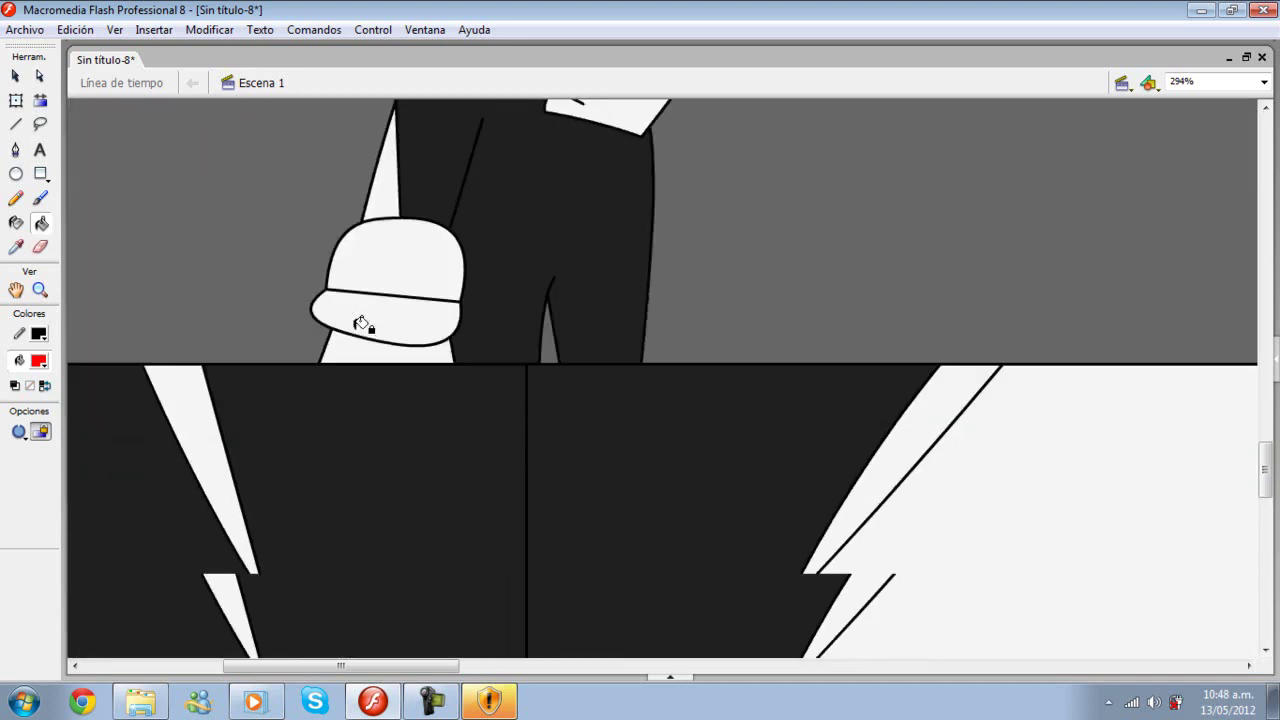
scroll(362, 325, up, 5)
click(525, 248)
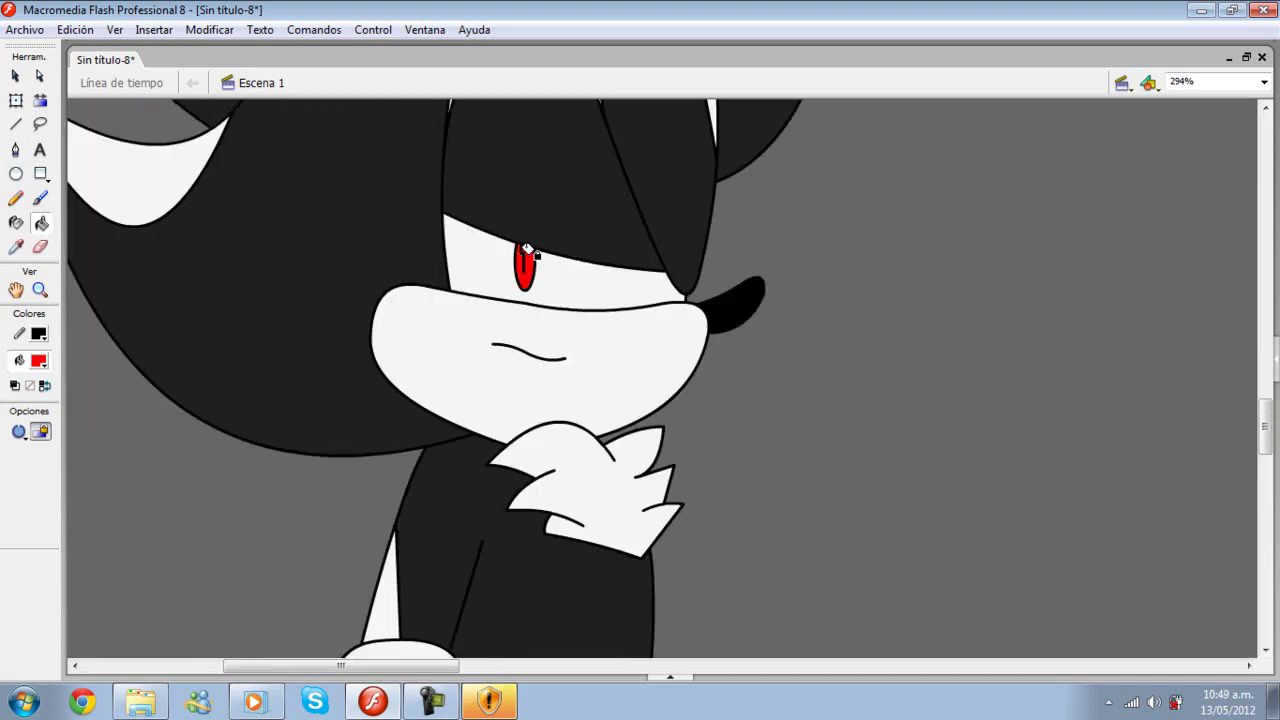
Step: Bring the whole comic page into view and start exporting it as an image
click(40, 289)
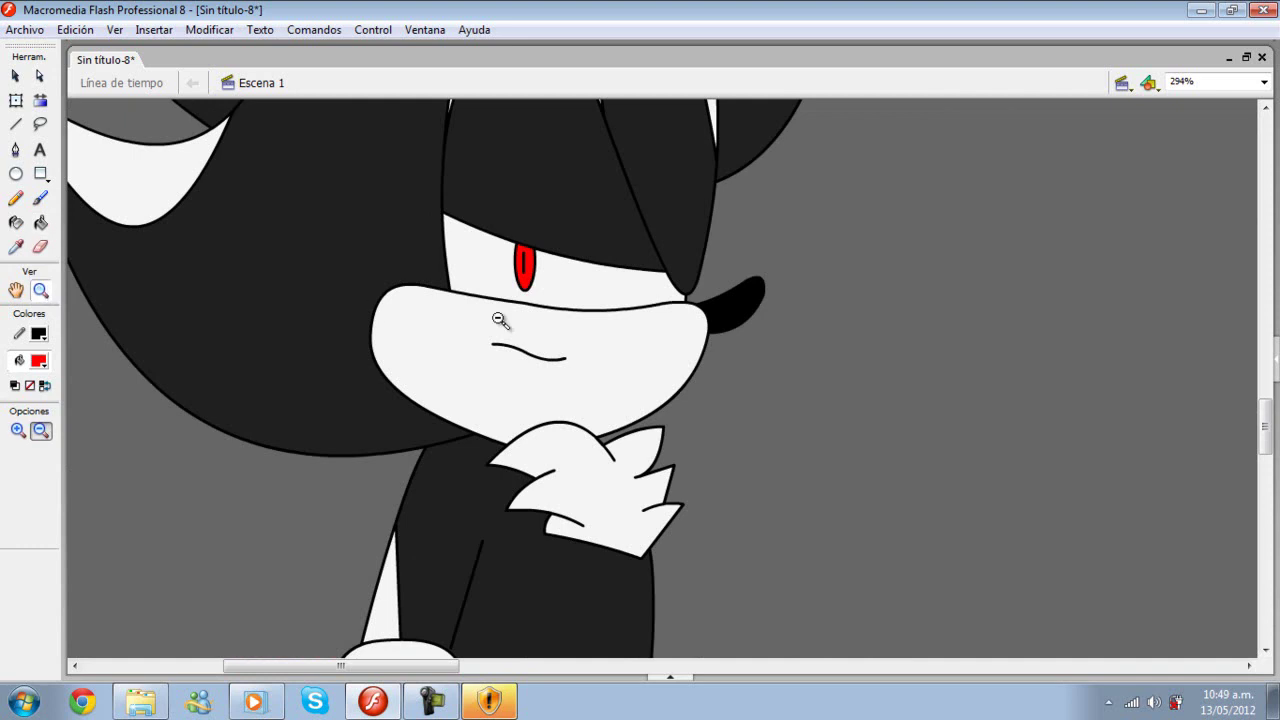
alt+click(572, 314)
alt+click(572, 314)
click(575, 314)
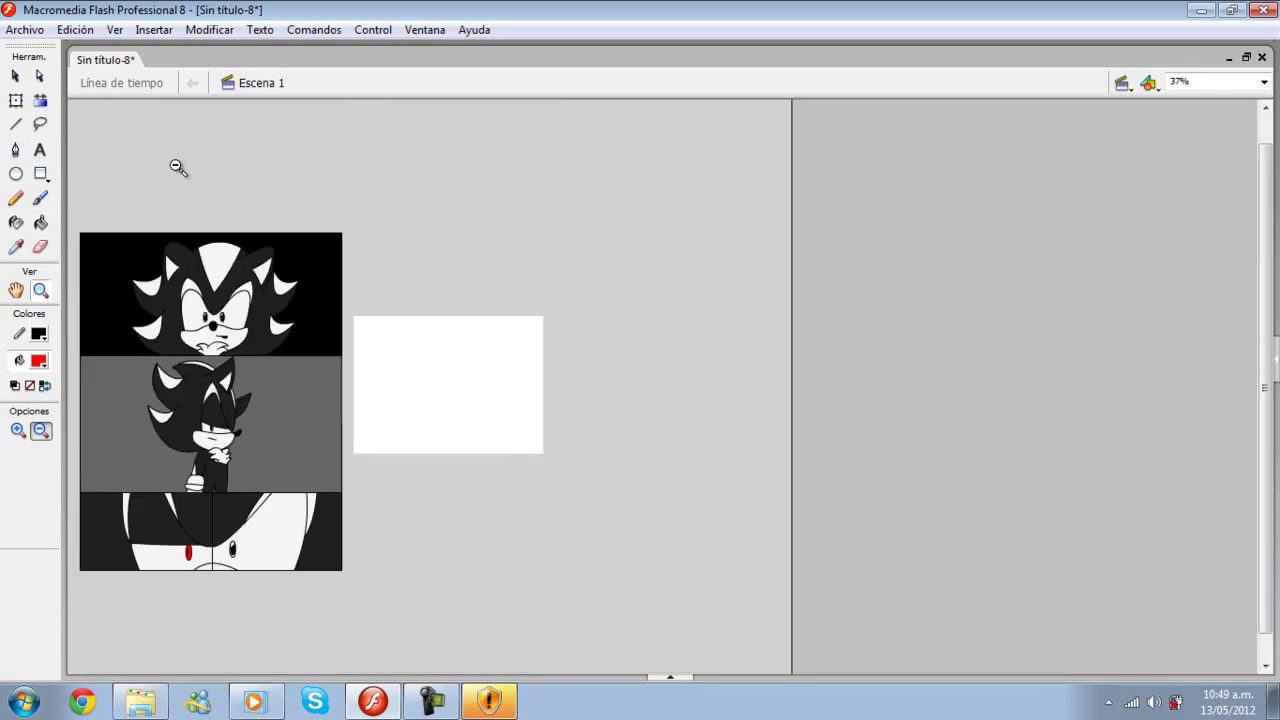
click(25, 29)
mouse_move(220, 336)
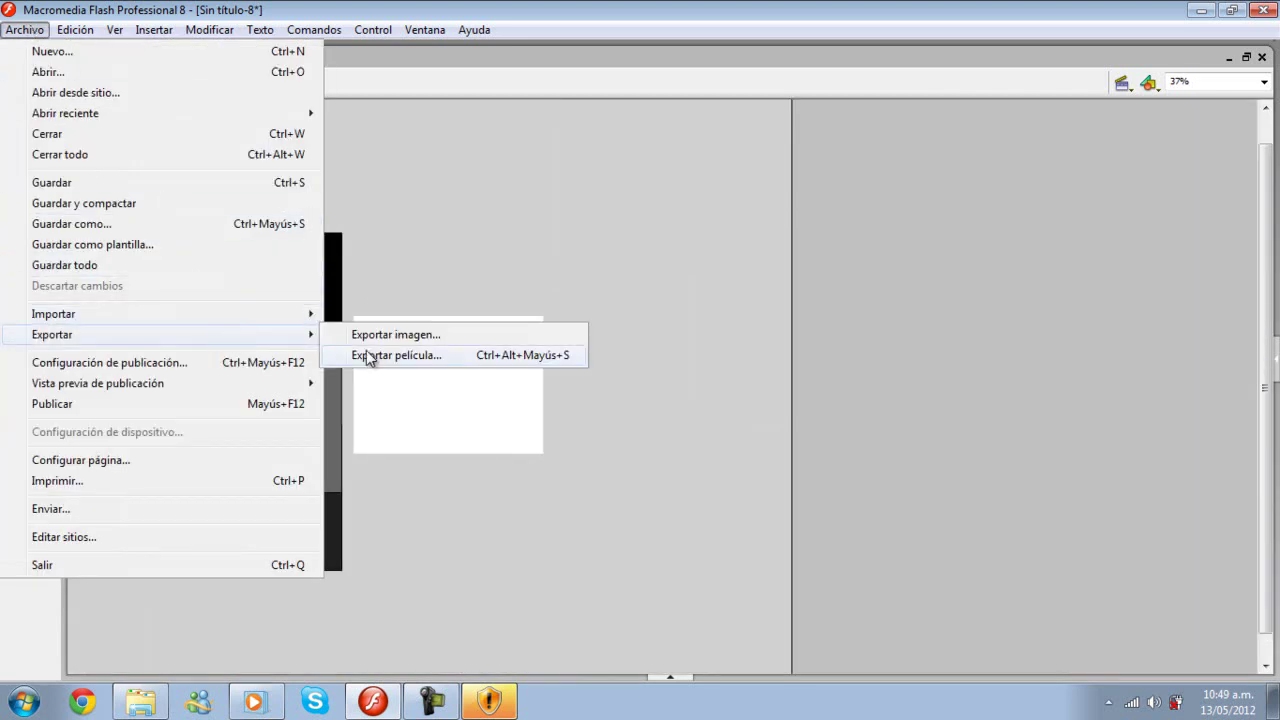
click(393, 334)
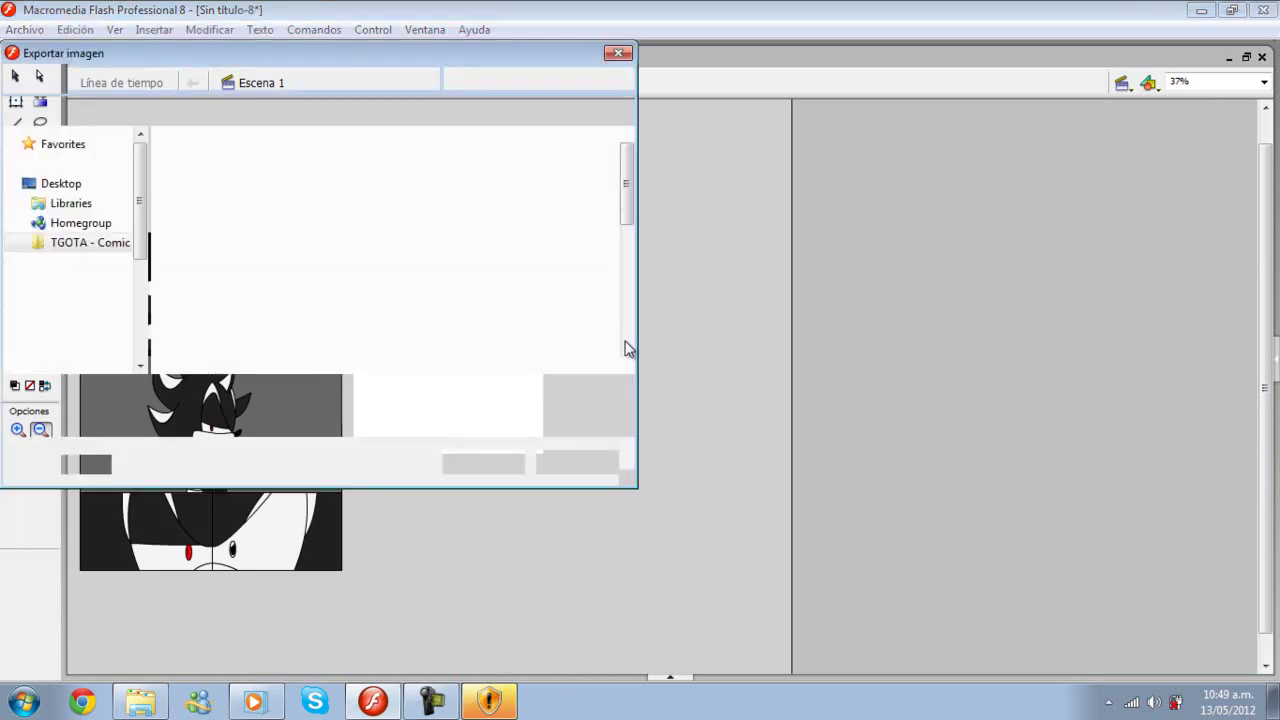
Step: Save the exported image to the Desktop as JPEG "Shadow's Frenzy Pagina 21" and accept the JPEG export settings
drag(620, 214, 621, 362)
click(564, 330)
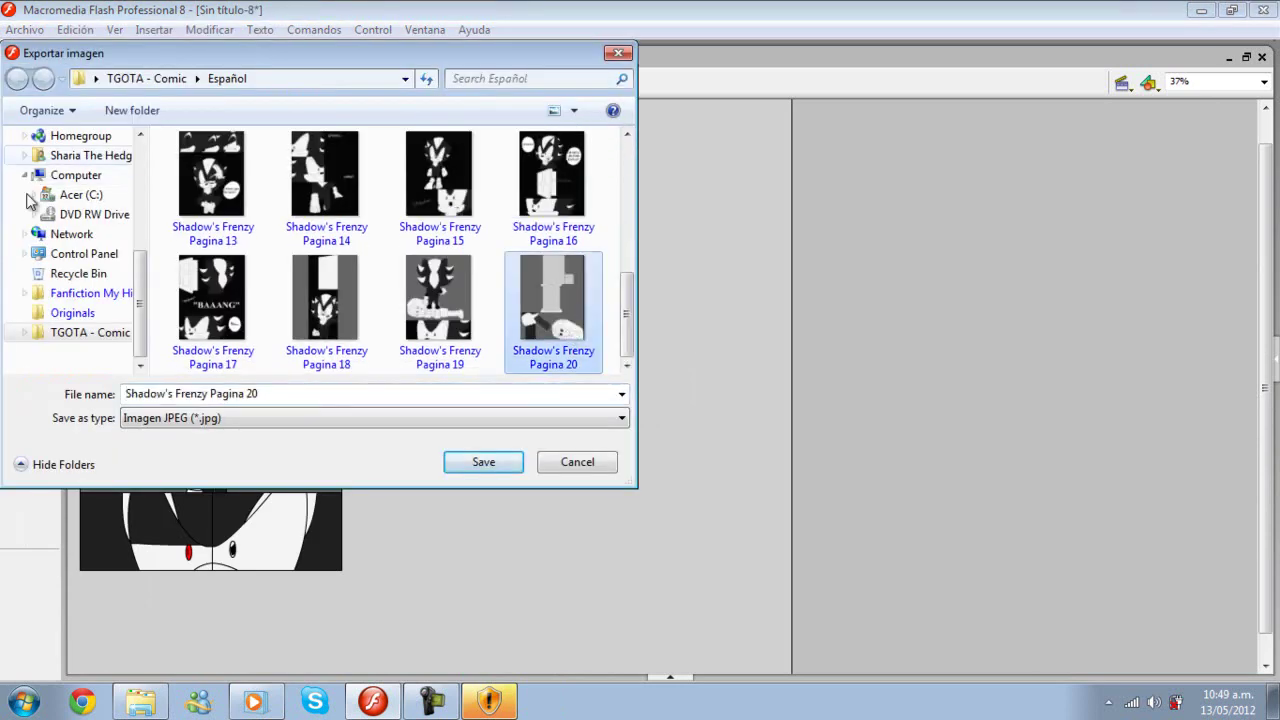
drag(139, 323, 137, 183)
click(70, 205)
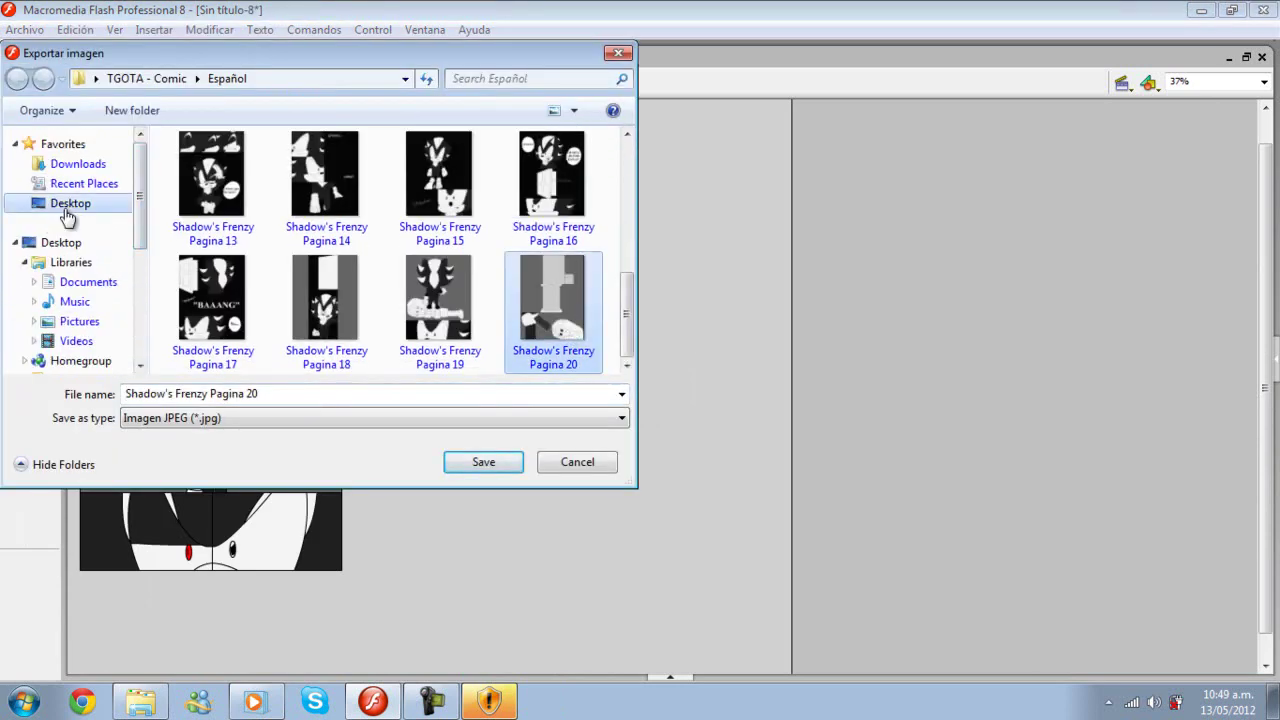
double_click(317, 393)
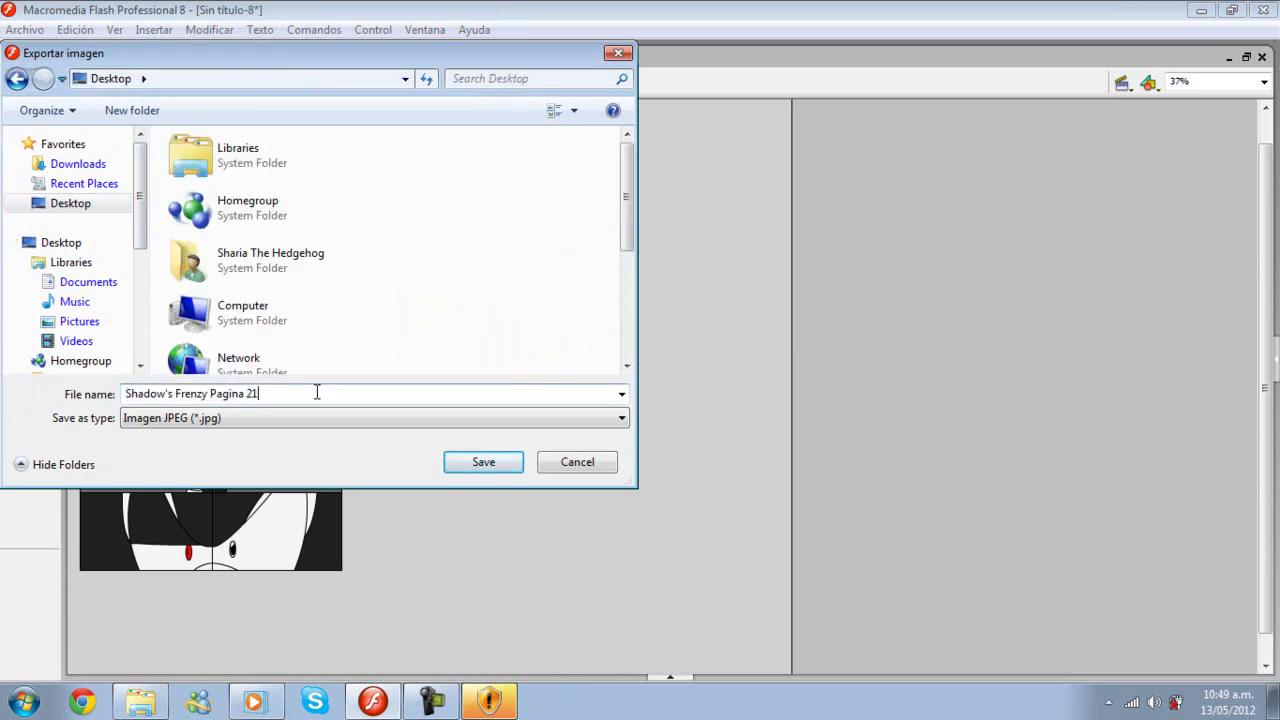
click(487, 463)
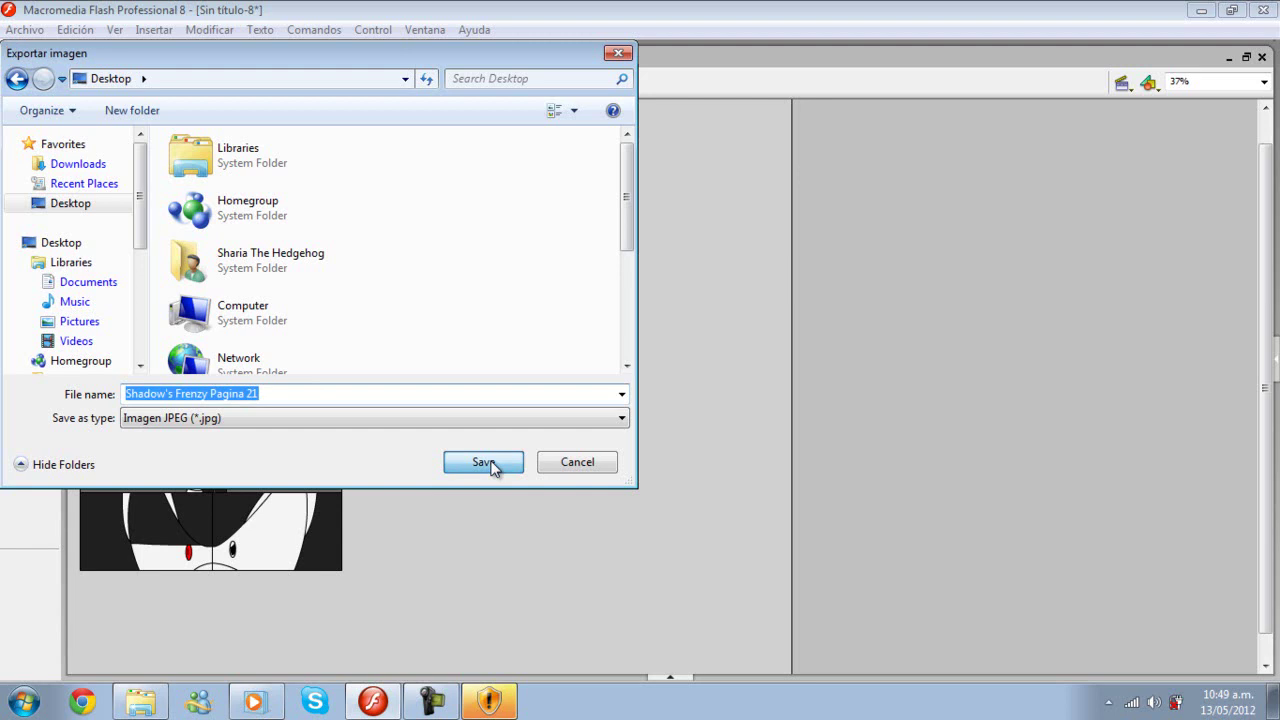
drag(641, 295, 623, 307)
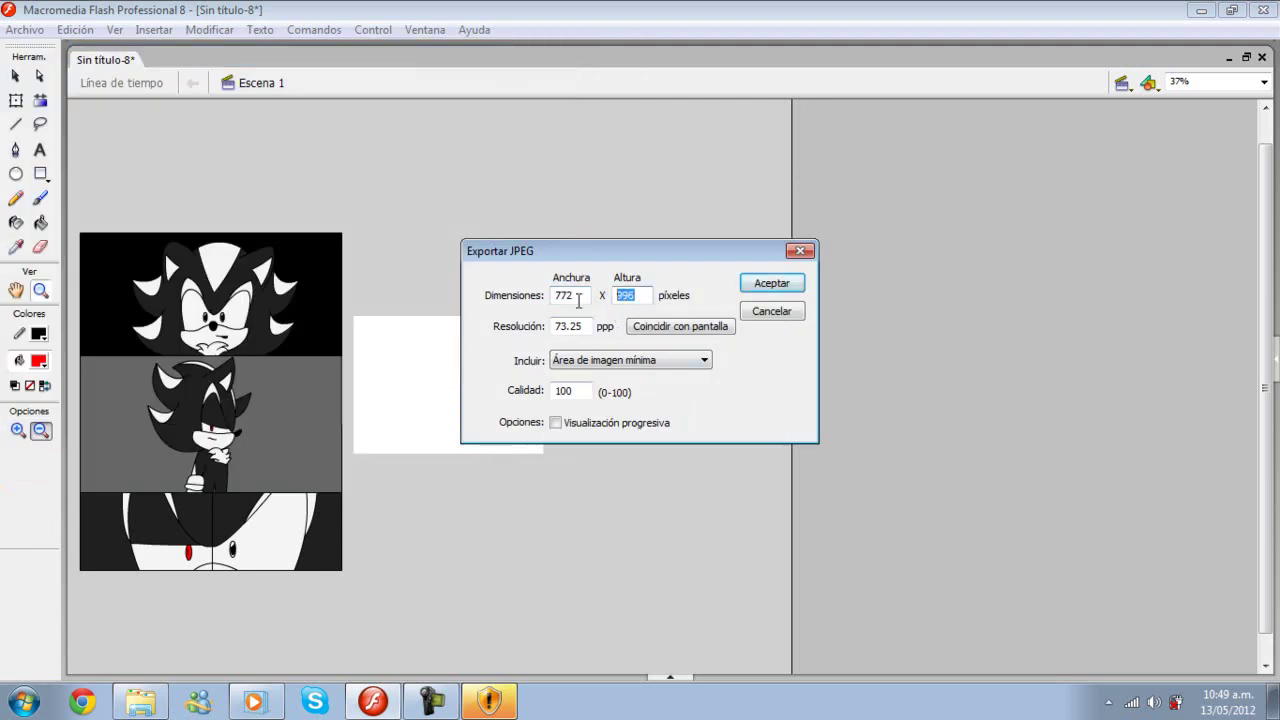
key(Return)
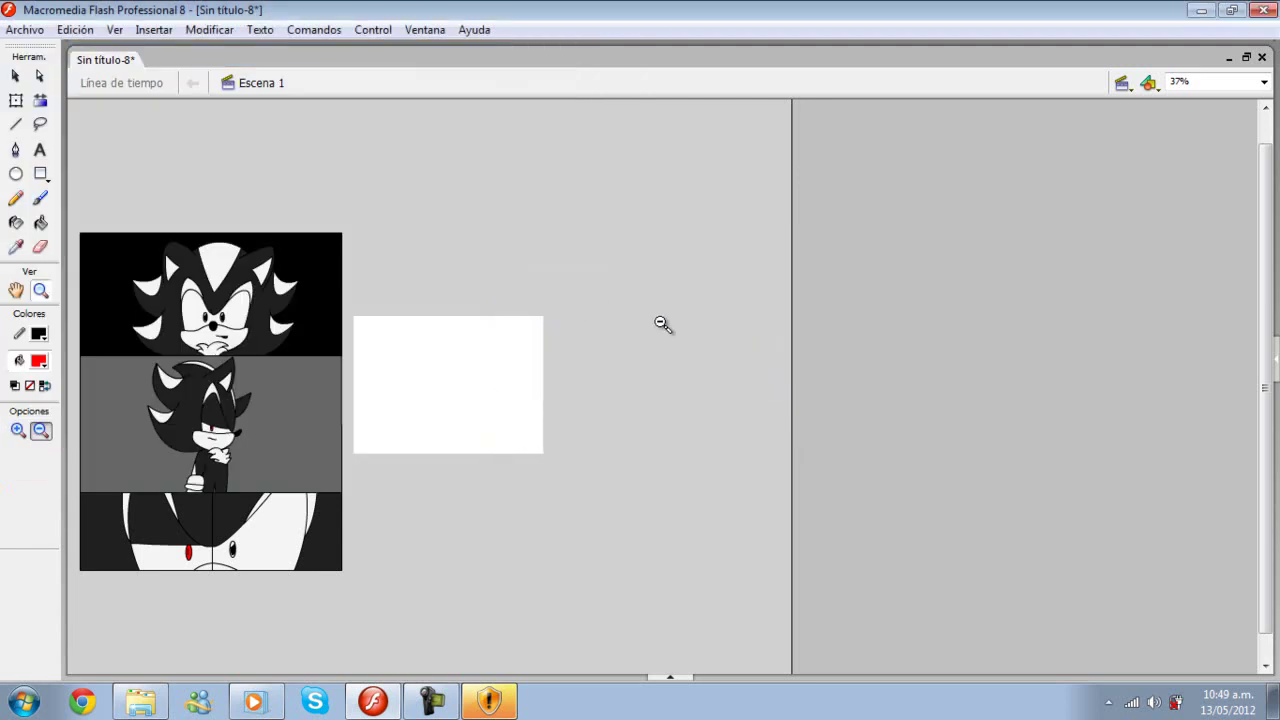
Step: Close Macromedia Flash and dismiss the Windows Security warning on the desktop
click(1274, 7)
click(624, 391)
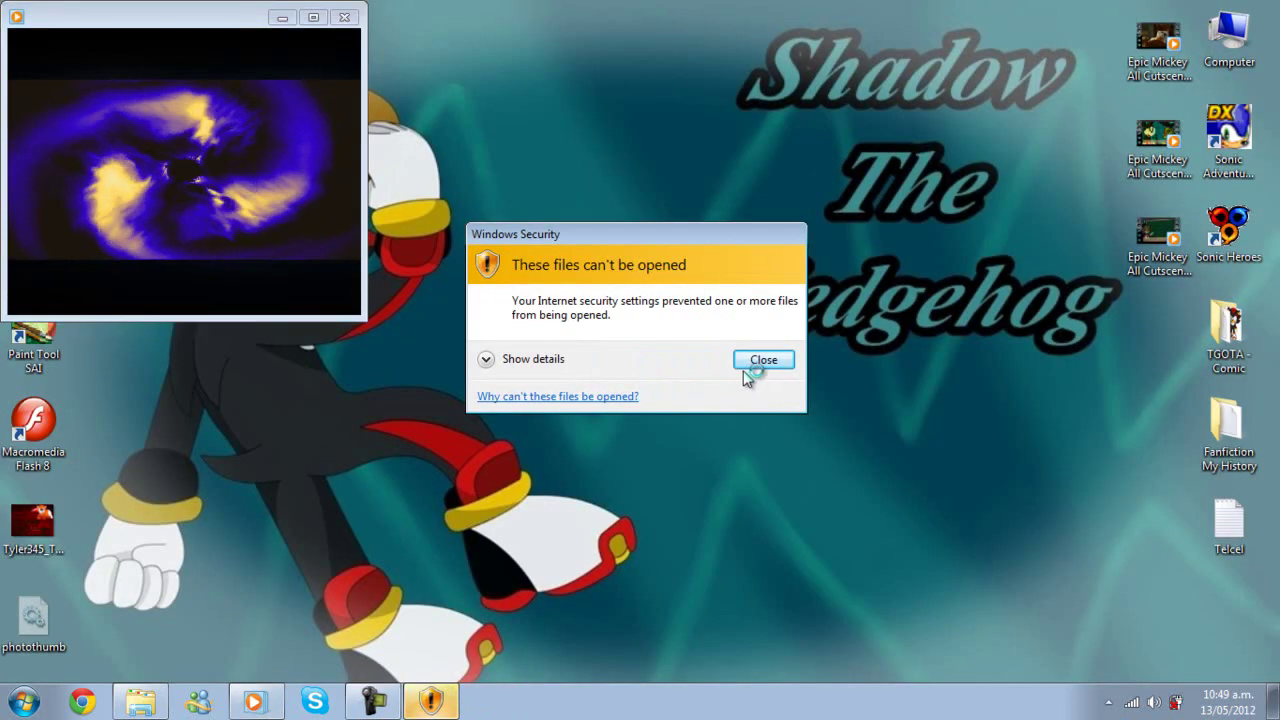
click(743, 367)
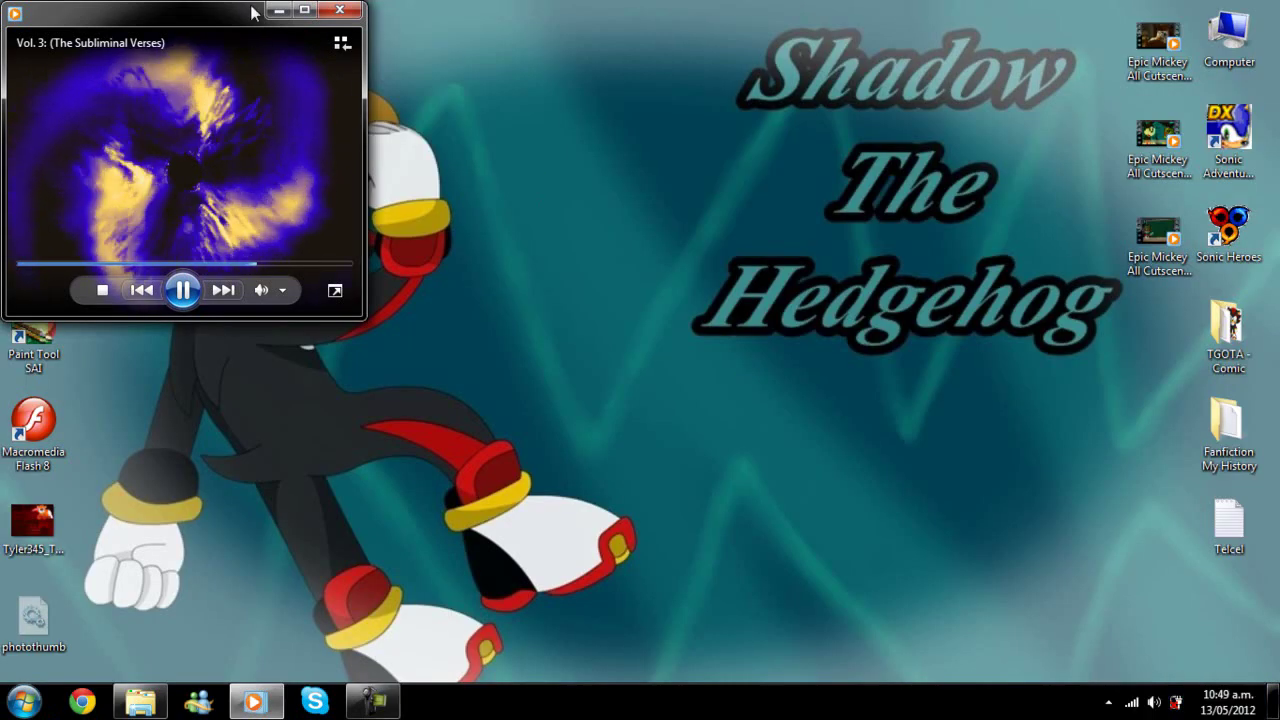
Step: Minimise the media player window and launch Paint Tool SAI
click(269, 15)
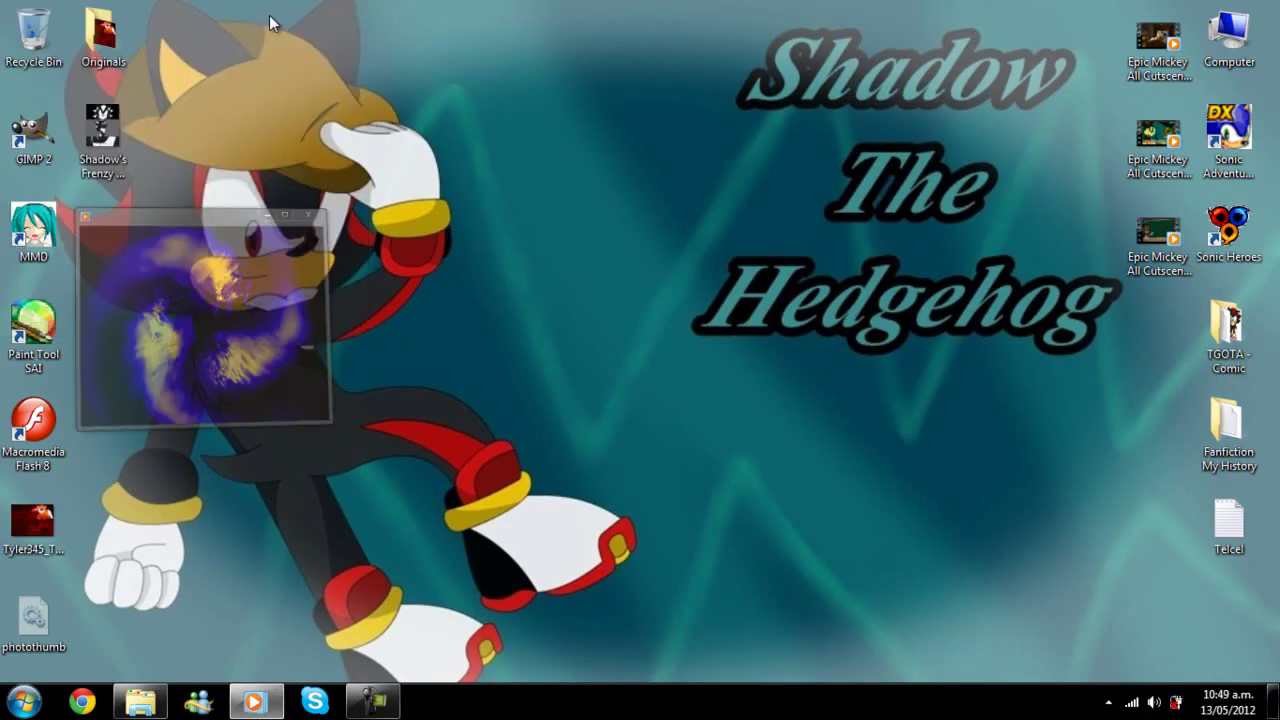
click(30, 318)
double_click(30, 318)
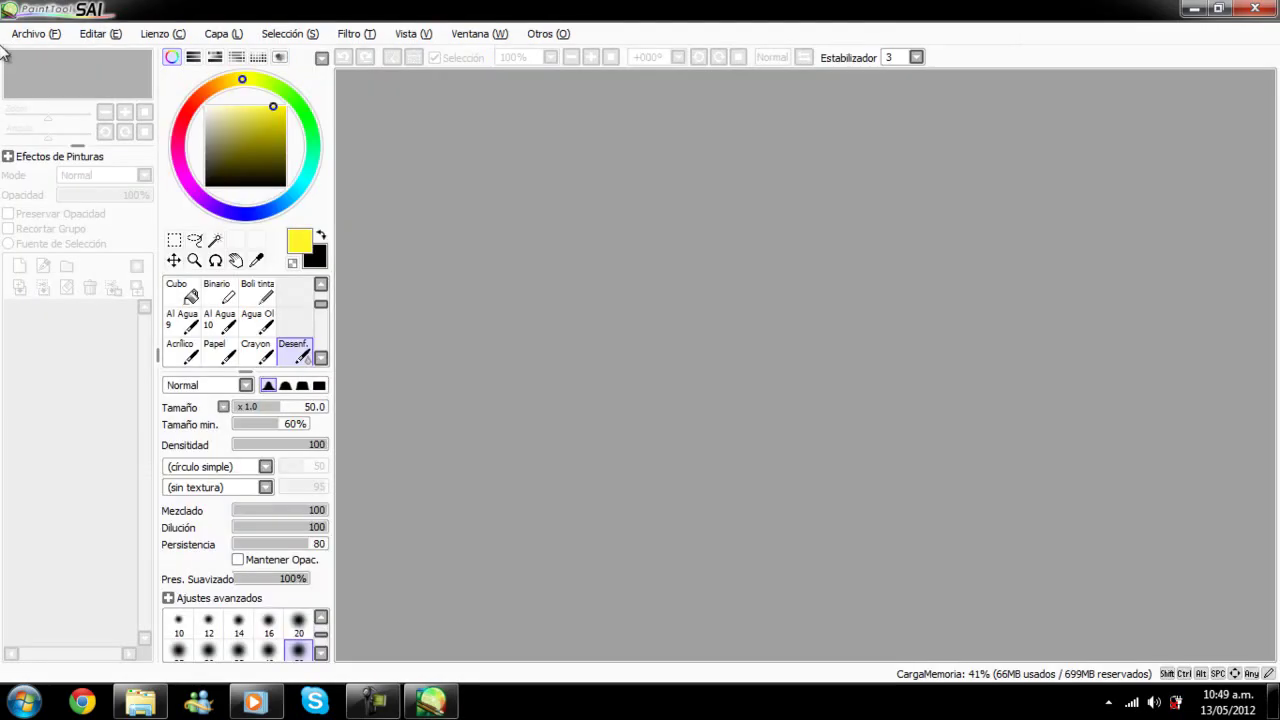
Step: Open the image "Shadow's Frenzy Pagina 21.jpg" from the Desktop
click(28, 36)
click(130, 73)
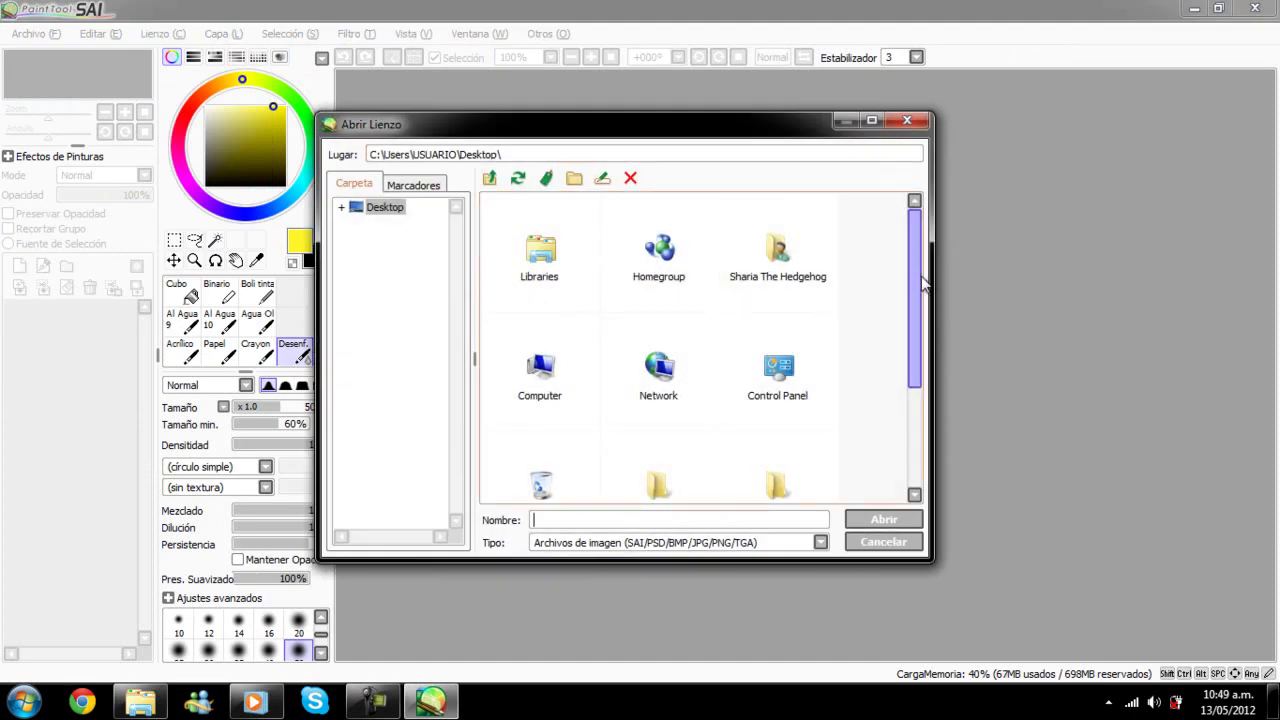
drag(914, 300, 914, 400)
click(659, 440)
click(858, 522)
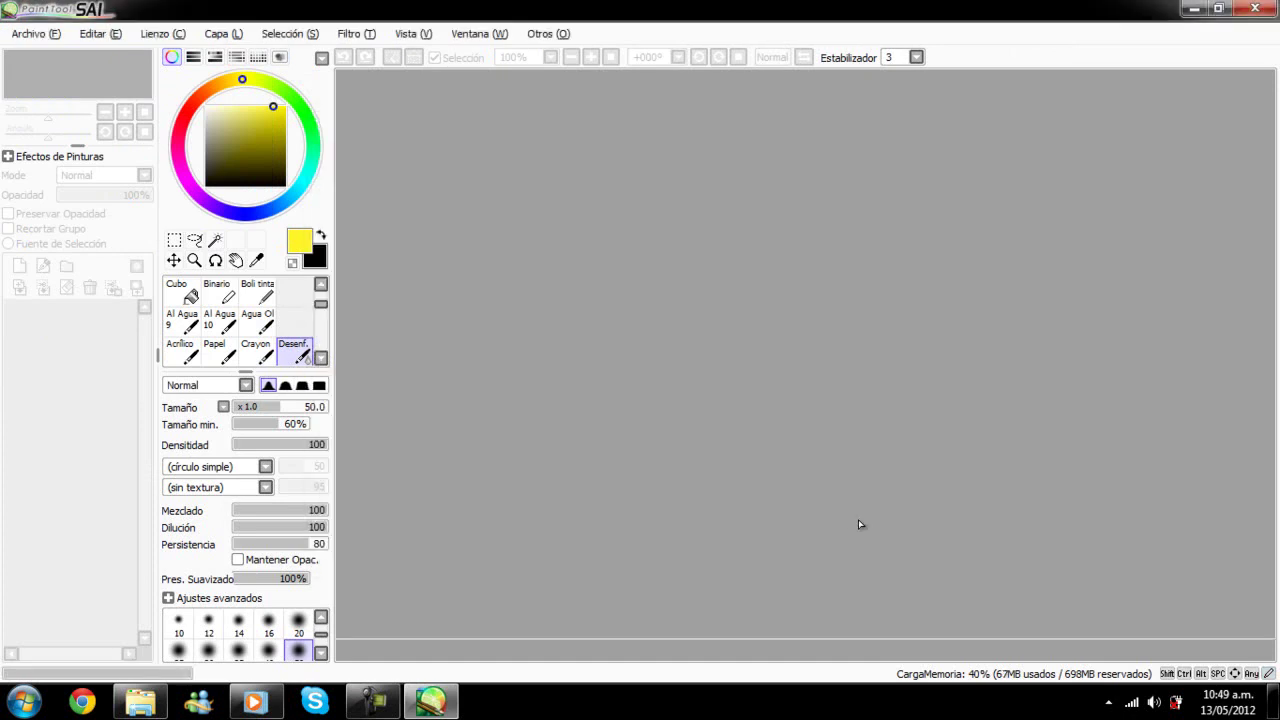
Step: Magnify the middle panel character's face to 400% and set the Desenf. brush size to 2
scroll(804, 322, up, 2)
scroll(1186, 337, up, 2)
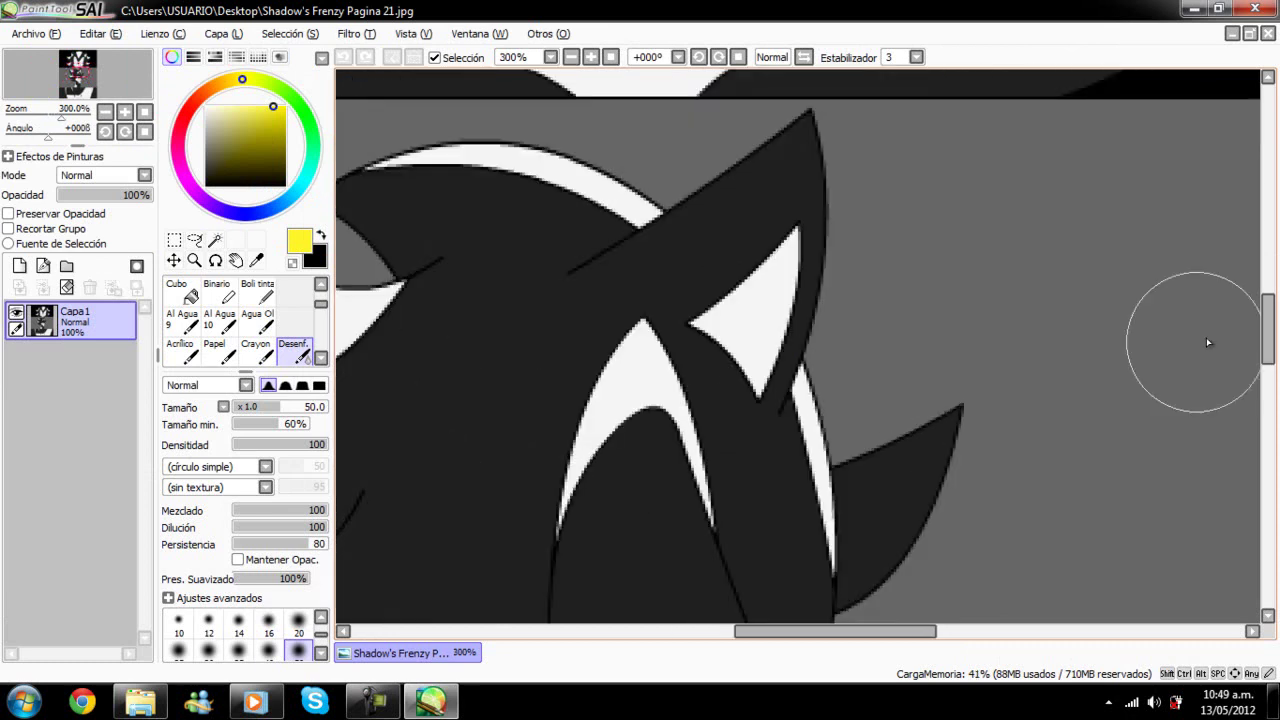
scroll(616, 268, down, 5)
scroll(598, 258, up, 1)
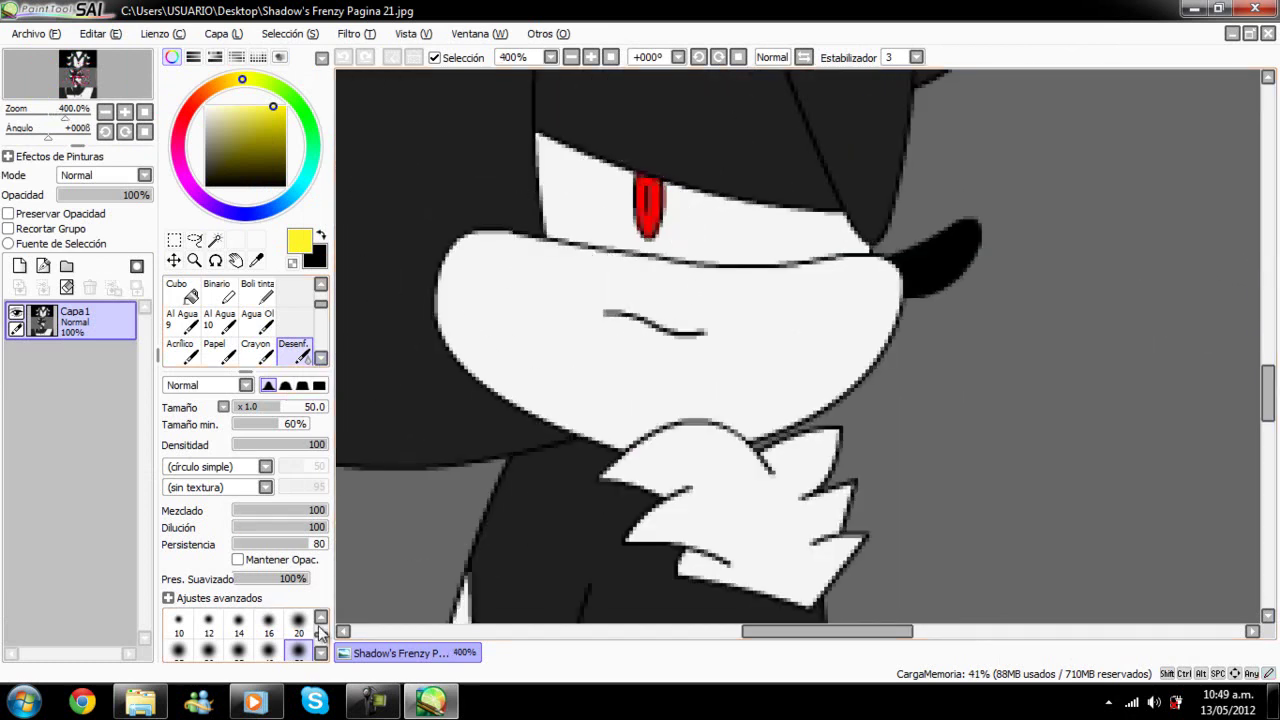
scroll(318, 626, up, 2)
click(298, 650)
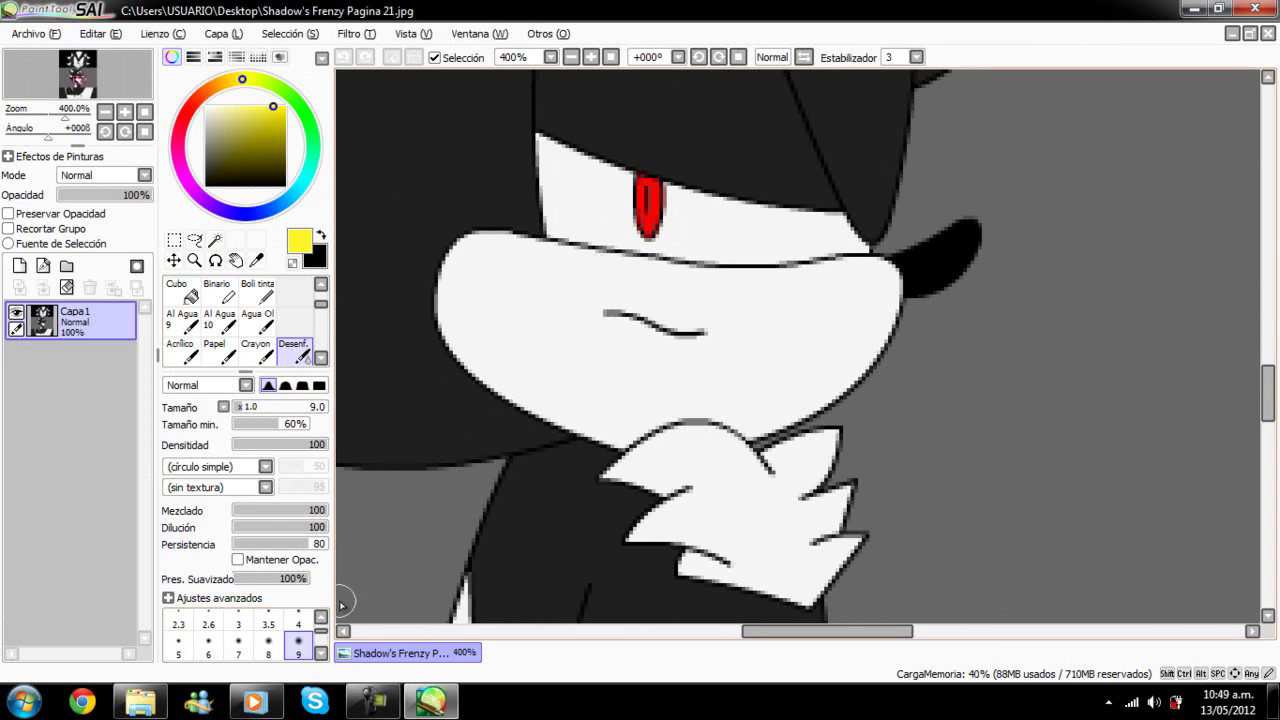
scroll(322, 618, up, 1)
click(298, 624)
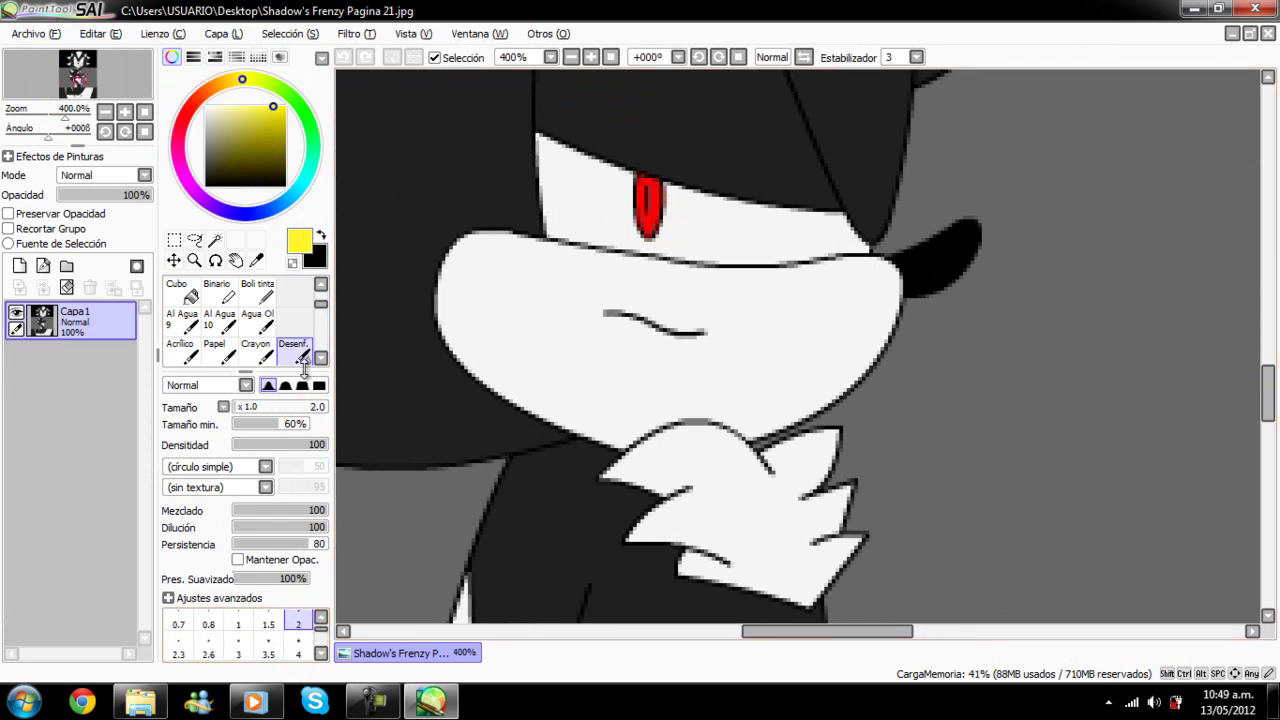
Step: Try a stroke on the middle panel's red eye with the Al Agua 10 brush at size 9 and undo it
click(212, 331)
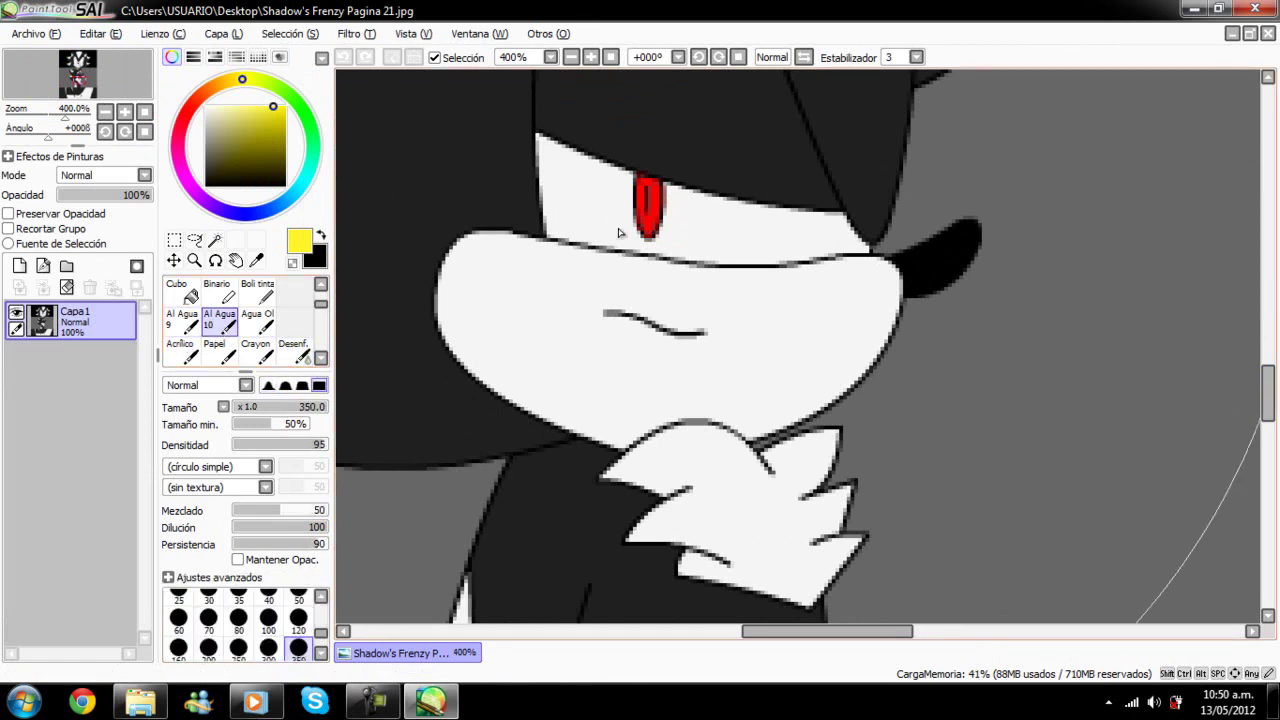
scroll(326, 600, up, 4)
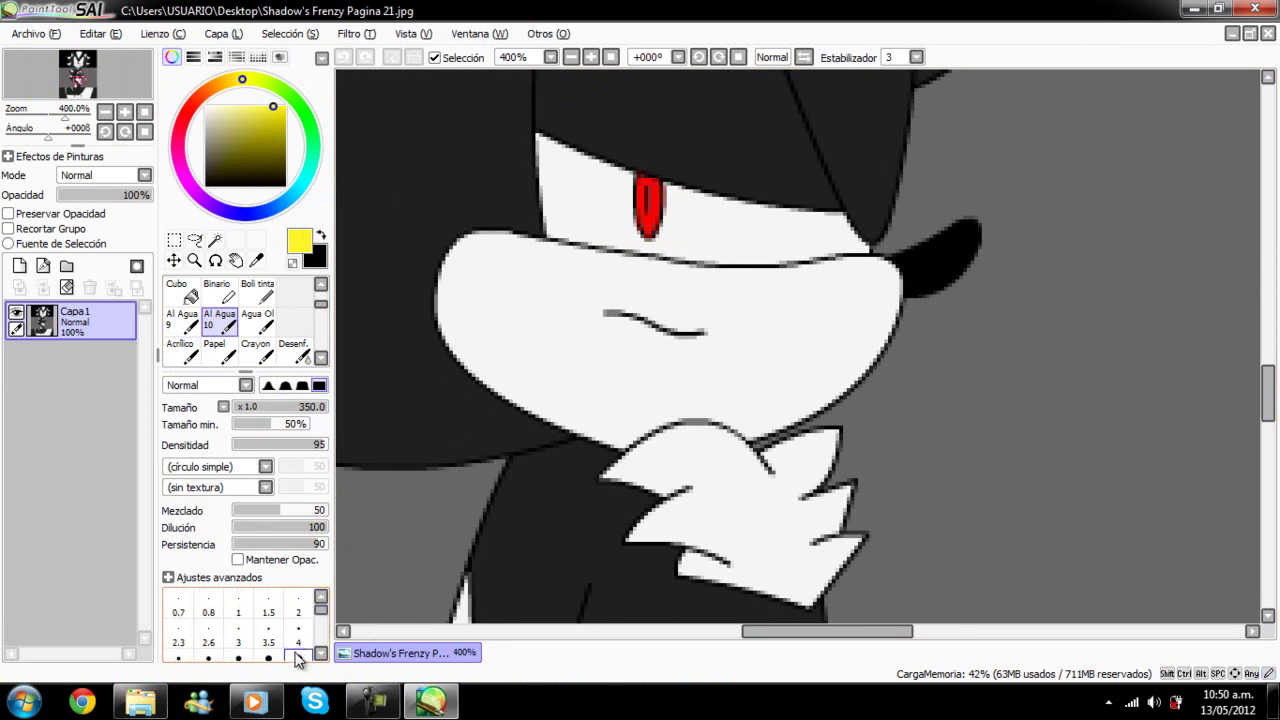
click(298, 655)
drag(645, 192, 652, 205)
key(ctrl+z)
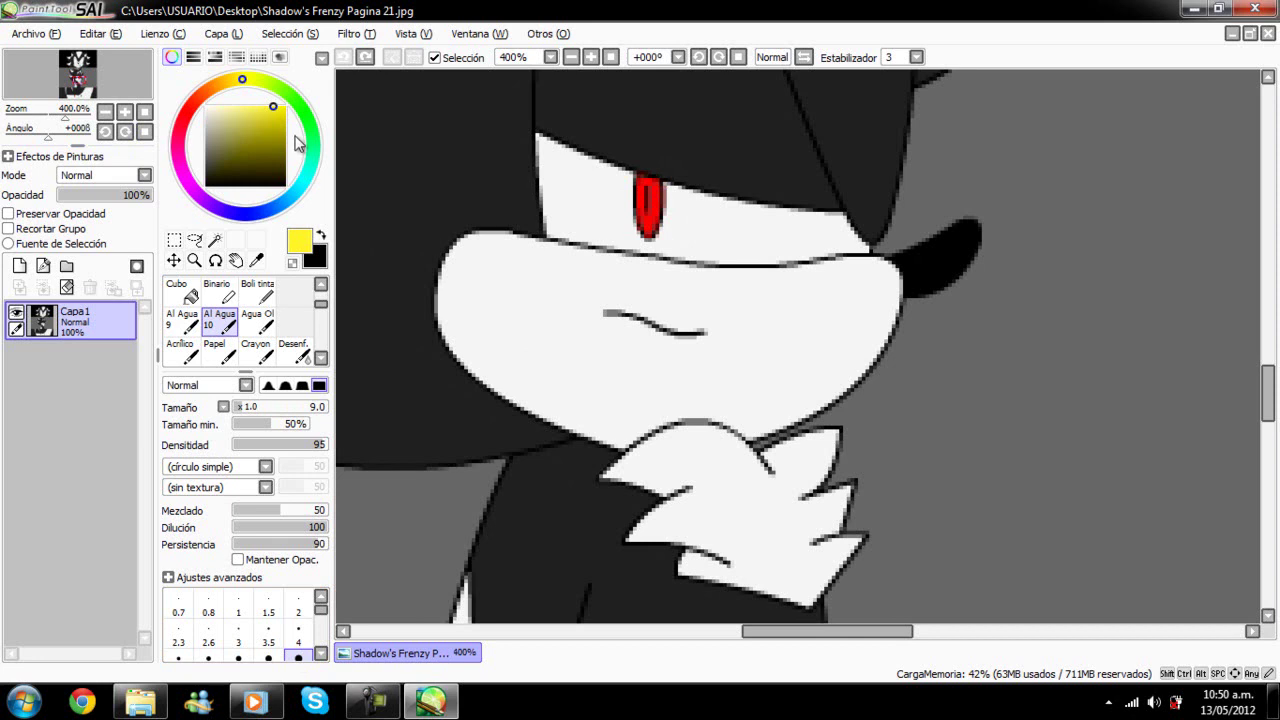
Step: Try a stroke on the red eye with the Agua Ol brush at size 9 and undo it
click(257, 318)
drag(645, 192, 646, 210)
key(ctrl+z)
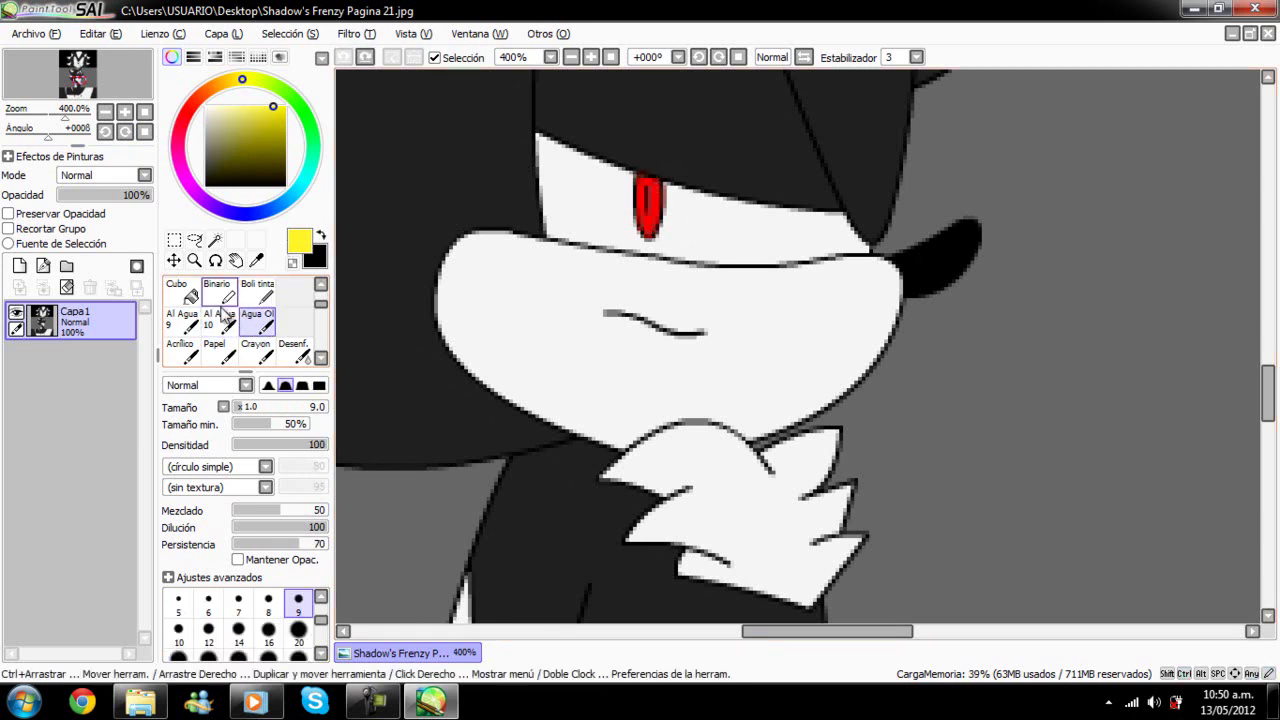
Step: Try strokes over the red eye with the Al Agua 9 brush at size 500 and undo them
click(182, 318)
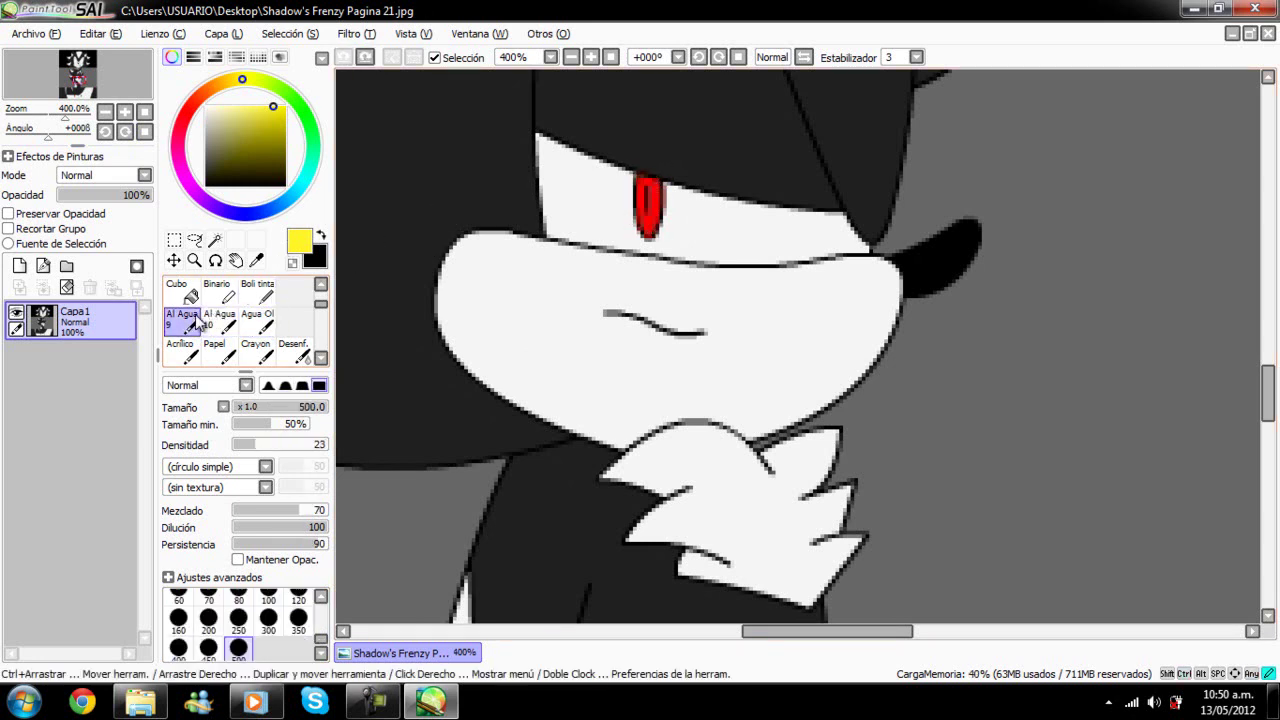
click(646, 198)
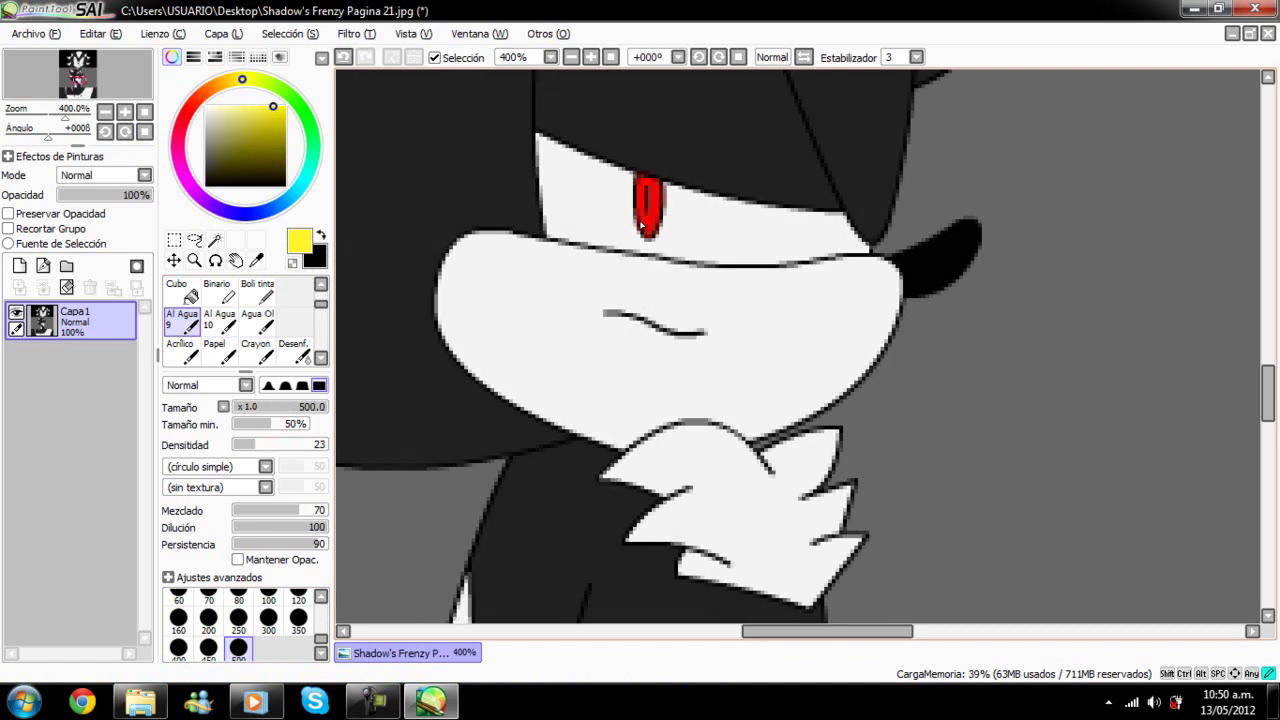
drag(613, 270, 826, 262)
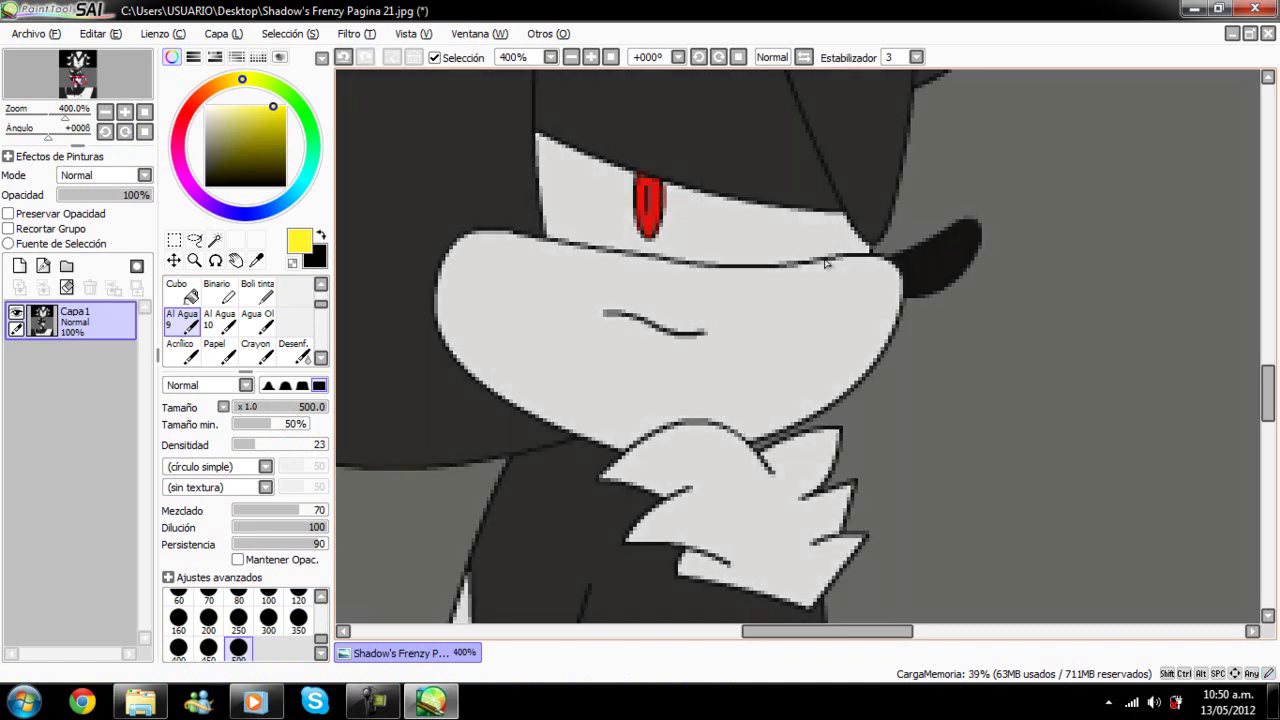
key(ctrl+z)
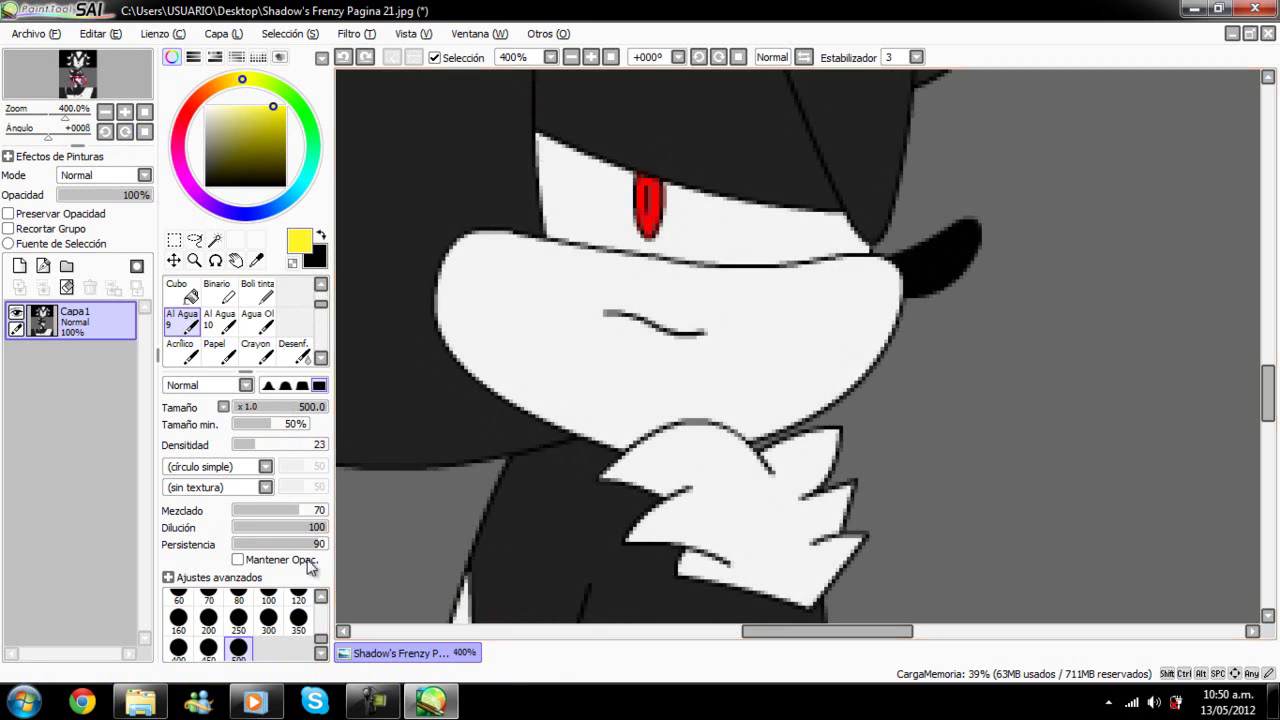
Step: Try blurring the red eye with the Al Agua 9 brush at sizes 8 and 9 and undo the strokes
click(321, 597)
click(321, 597)
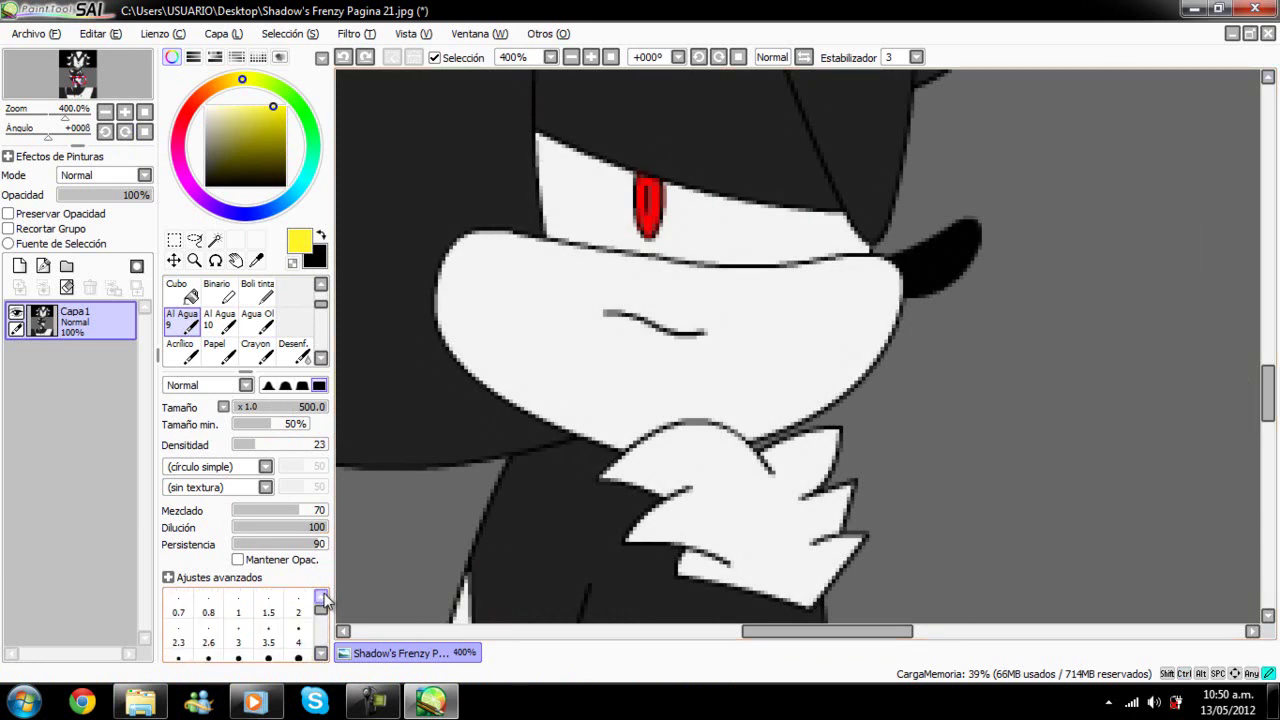
click(268, 655)
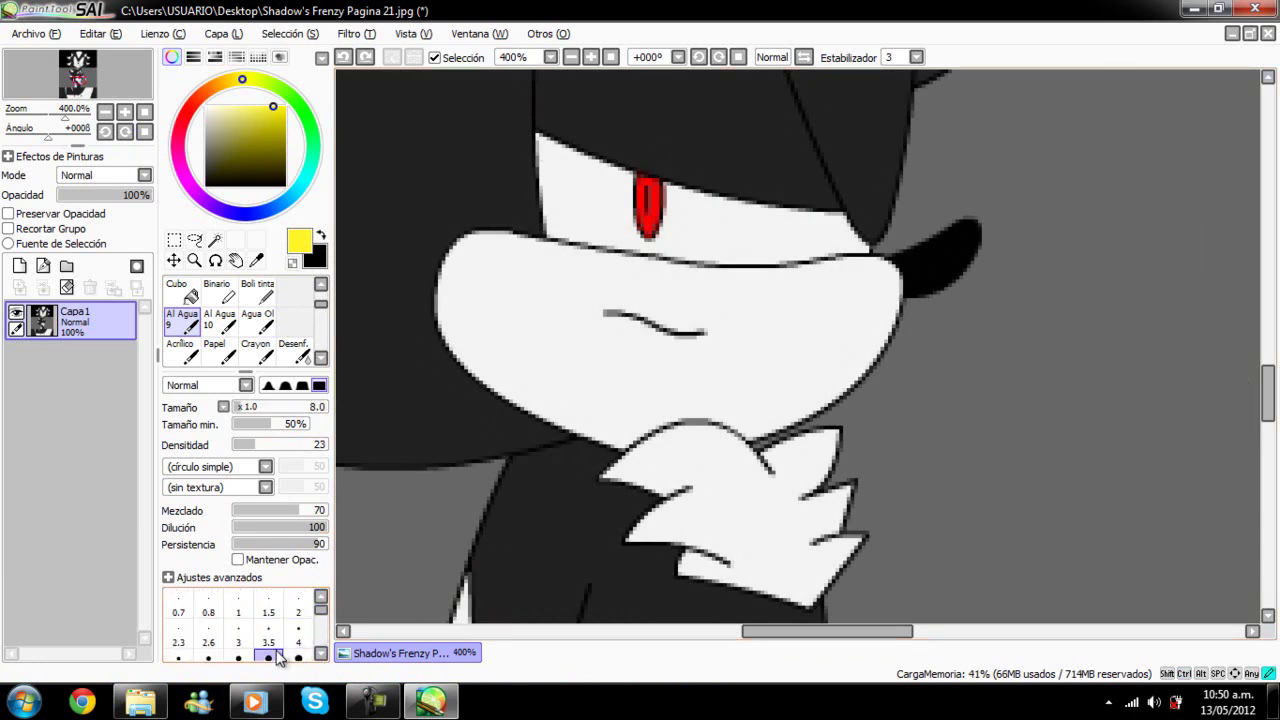
click(643, 211)
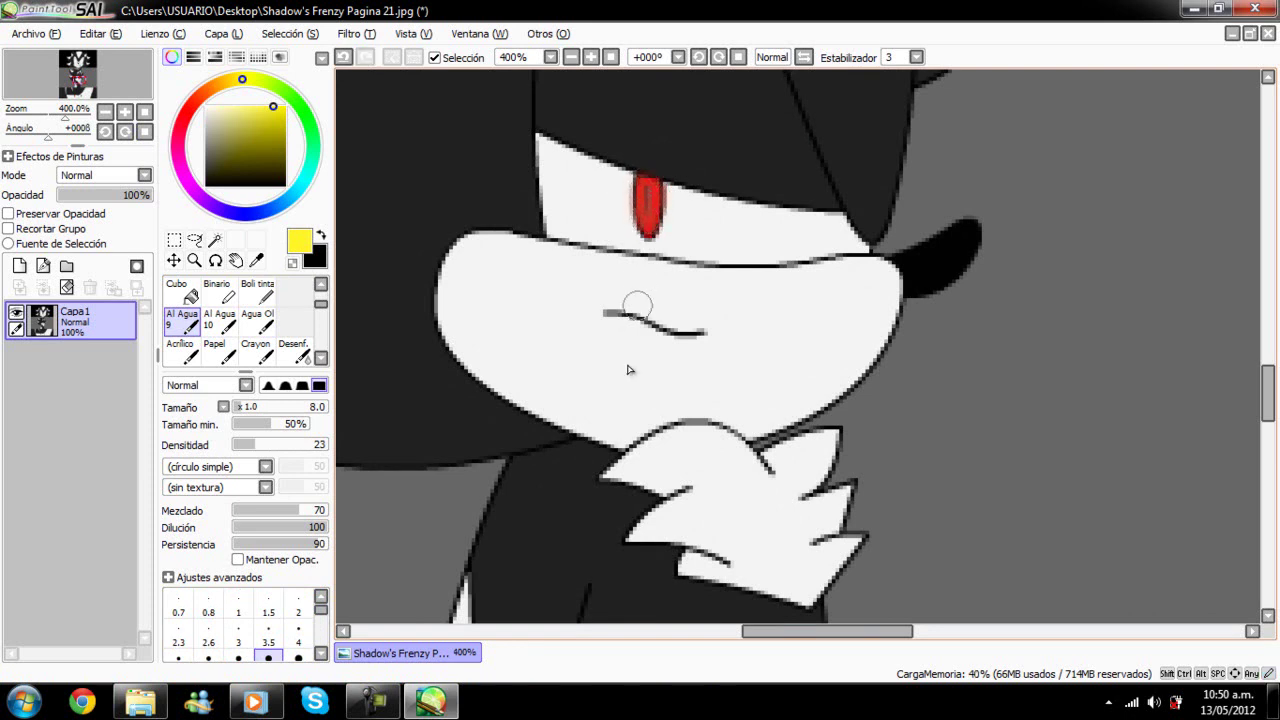
click(300, 657)
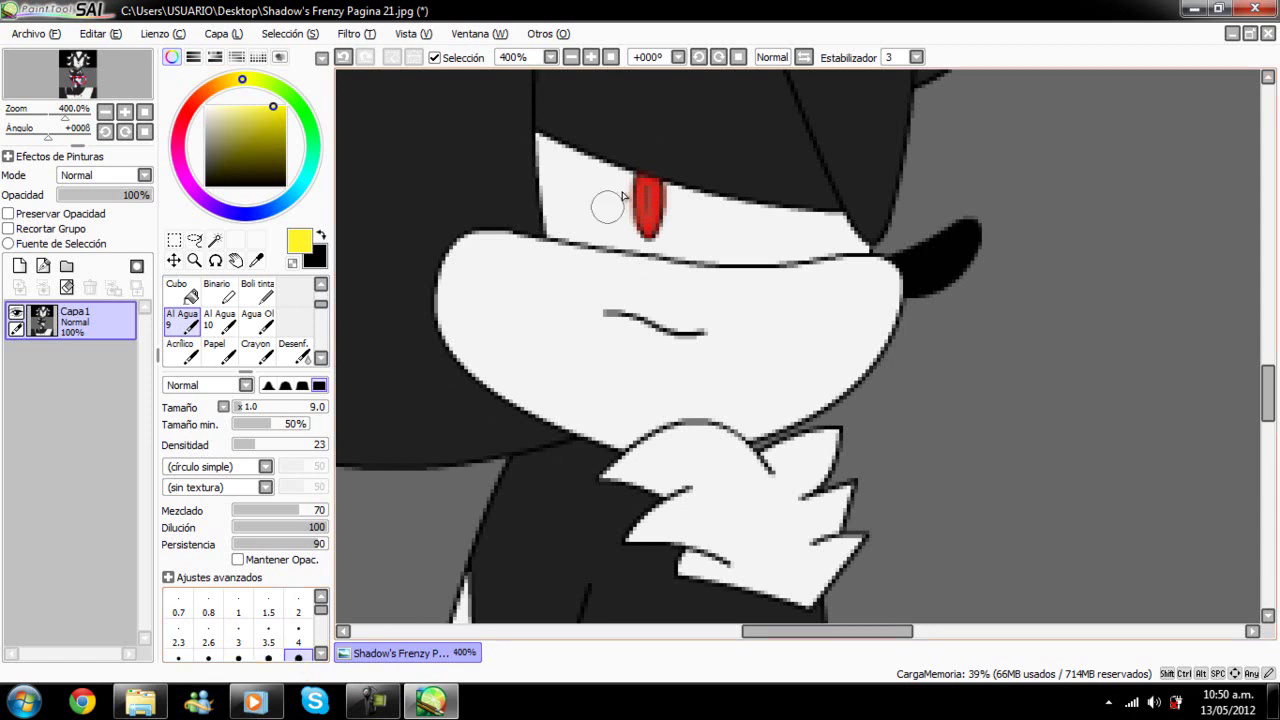
mouse_move(643, 192)
mouse_down()
mouse_move(641, 212)
mouse_move(656, 212)
mouse_move(645, 178)
mouse_move(640, 210)
mouse_up()
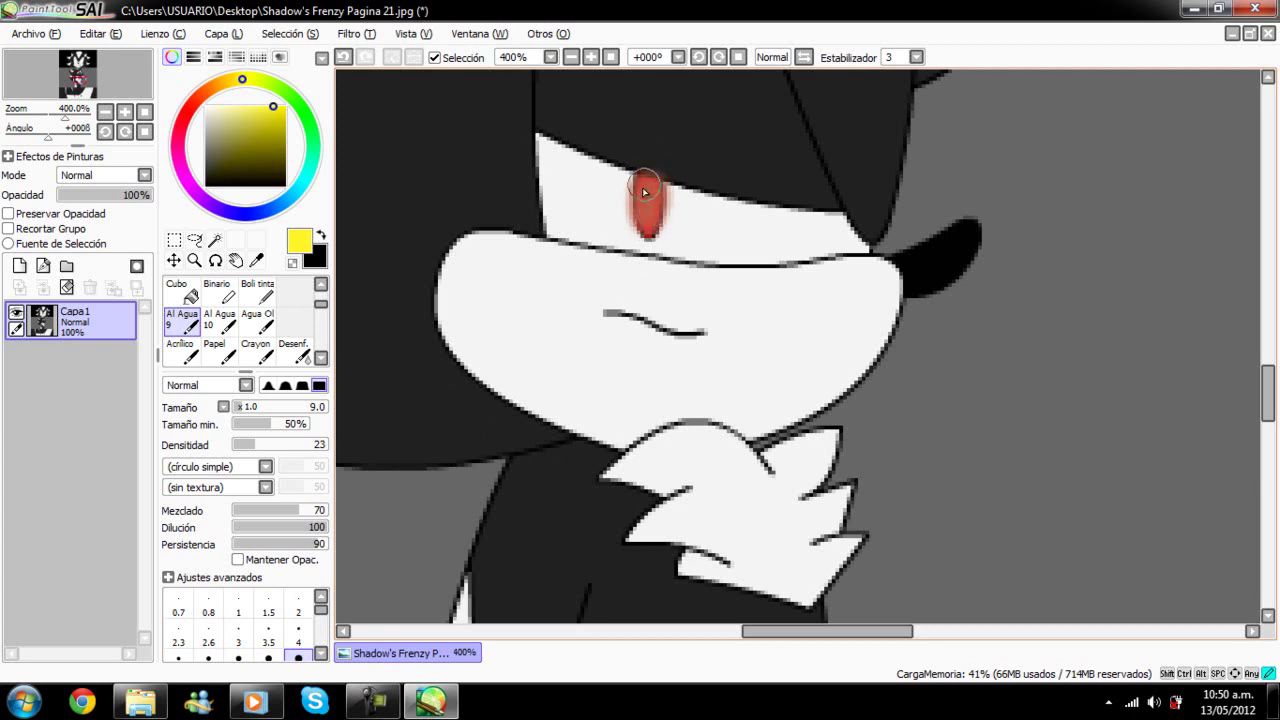
key(ctrl+z)
key(ctrl+z)
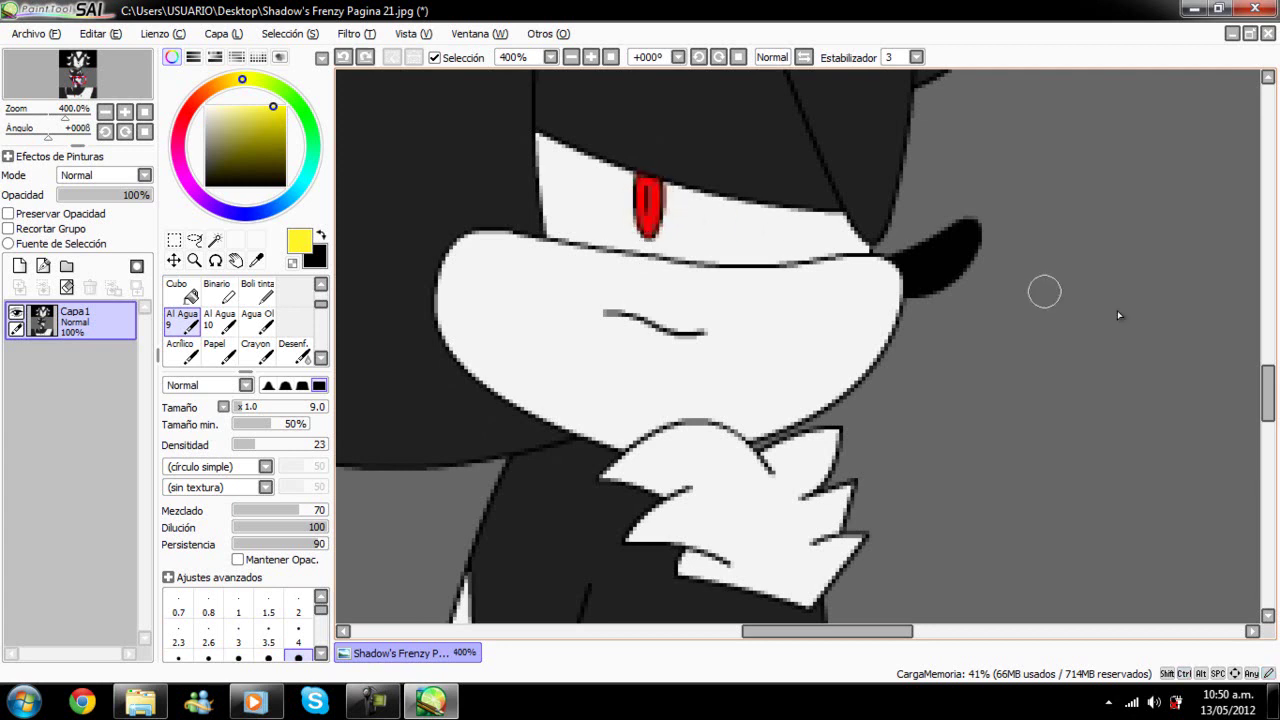
Step: Paint a dark red blood stain with a drip on the middle panel character's cheek using the Crayon brush at size 9
scroll(1224, 376, down, 2)
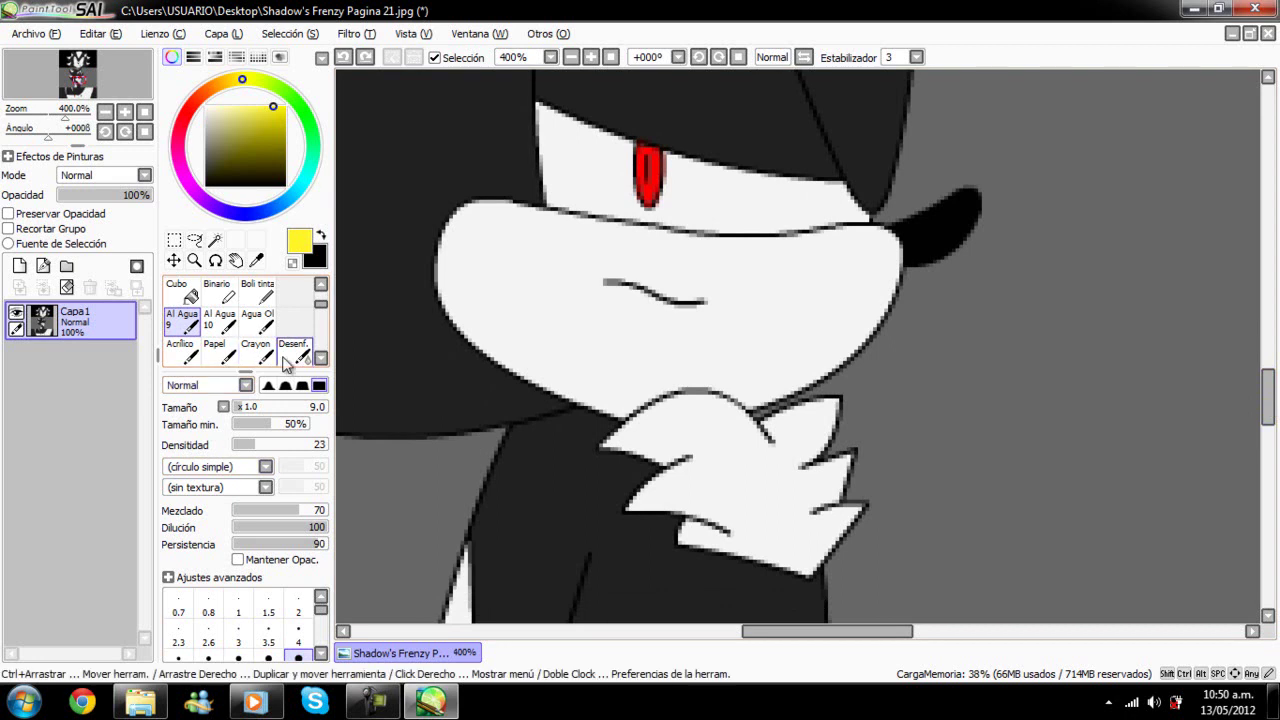
click(268, 352)
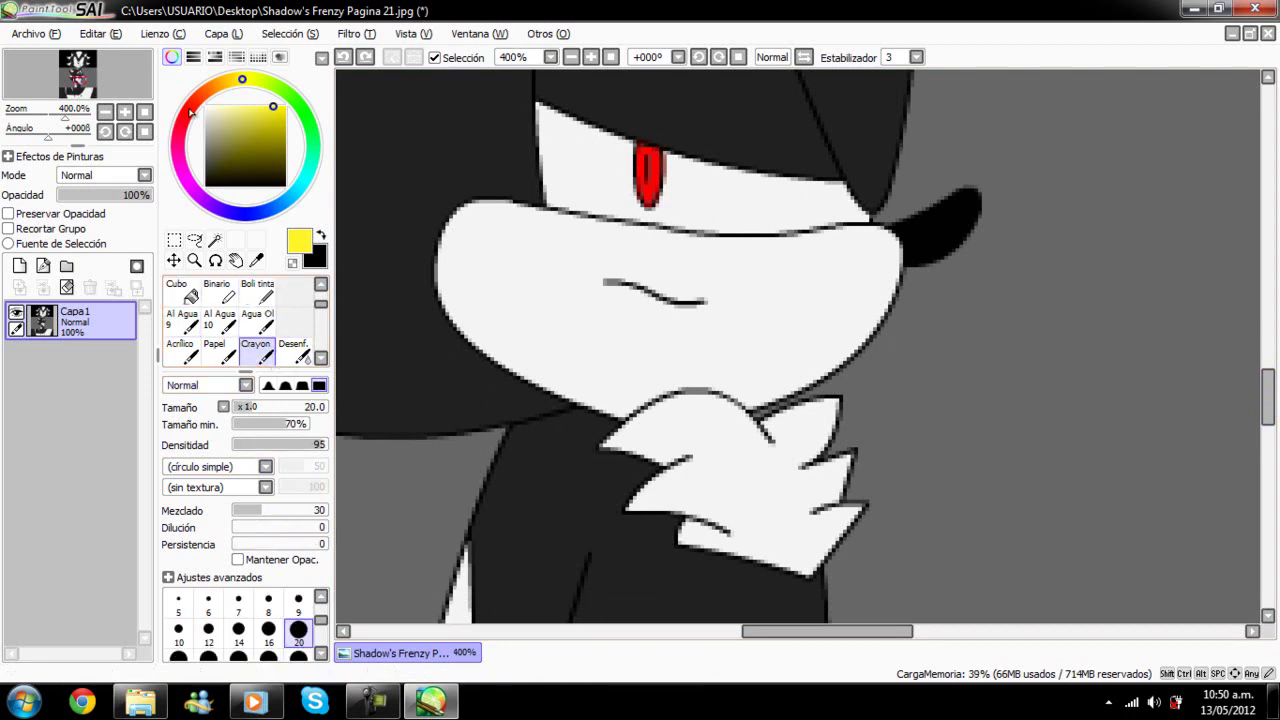
click(186, 119)
drag(279, 125, 280, 130)
click(298, 600)
mouse_move(533, 249)
mouse_down()
mouse_move(578, 246)
mouse_move(521, 249)
mouse_move(572, 255)
mouse_move(537, 243)
mouse_move(529, 256)
mouse_move(551, 276)
mouse_move(570, 356)
mouse_move(558, 253)
mouse_up()
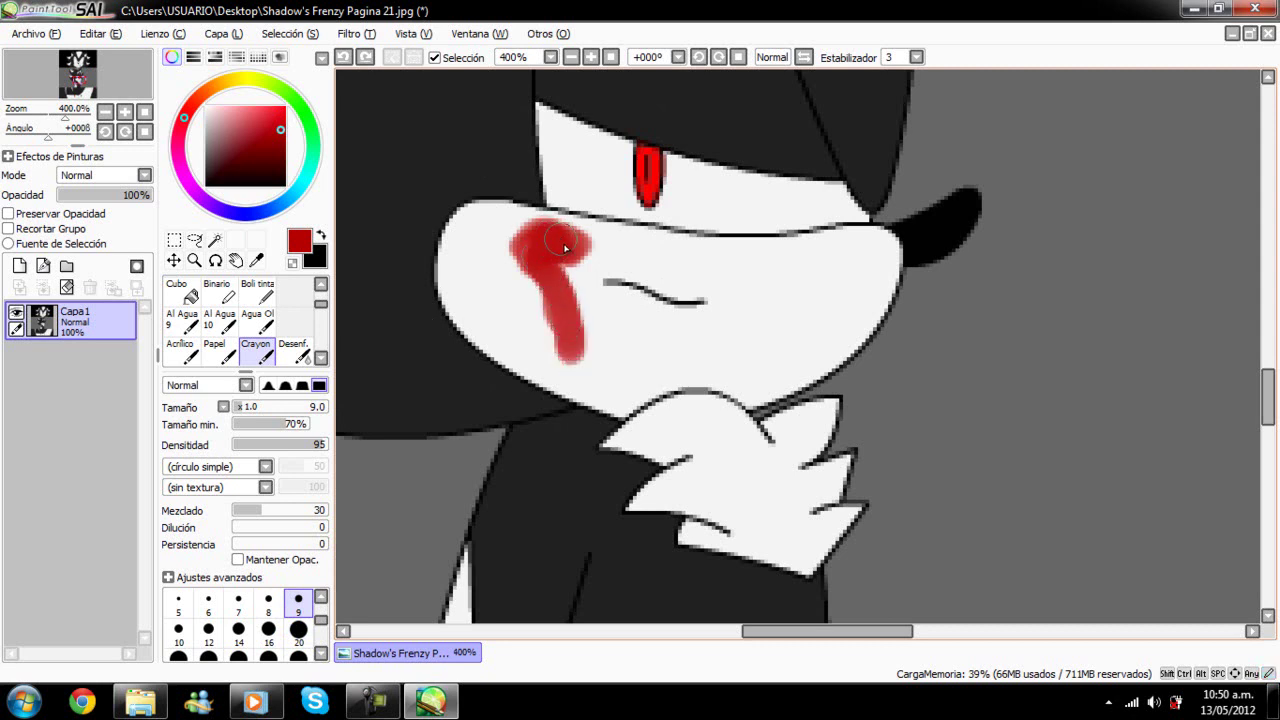
Step: Paint two dark red blood spots on the other side of the muzzle and two stains on the chest fur
drag(800, 270, 804, 264)
mouse_move(786, 371)
mouse_down()
mouse_move(800, 362)
mouse_move(788, 374)
mouse_up()
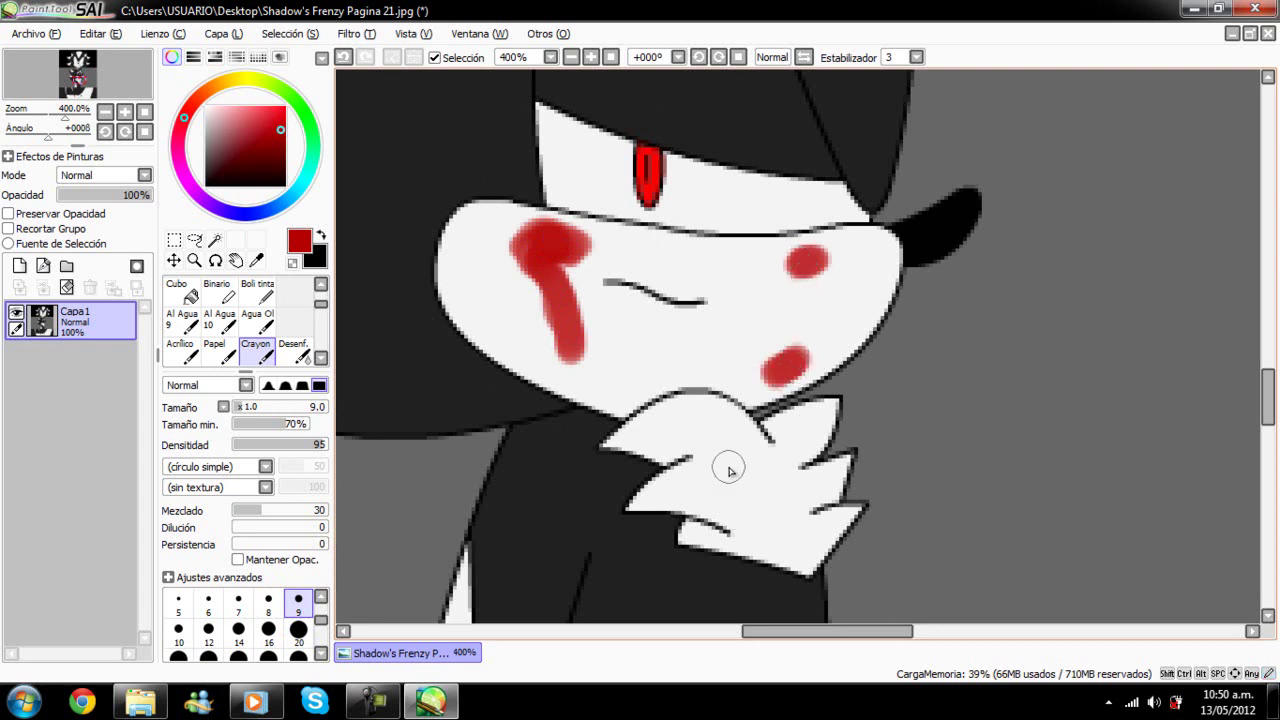
drag(688, 432, 724, 434)
mouse_move(786, 477)
mouse_down()
mouse_move(800, 533)
mouse_move(788, 481)
mouse_up()
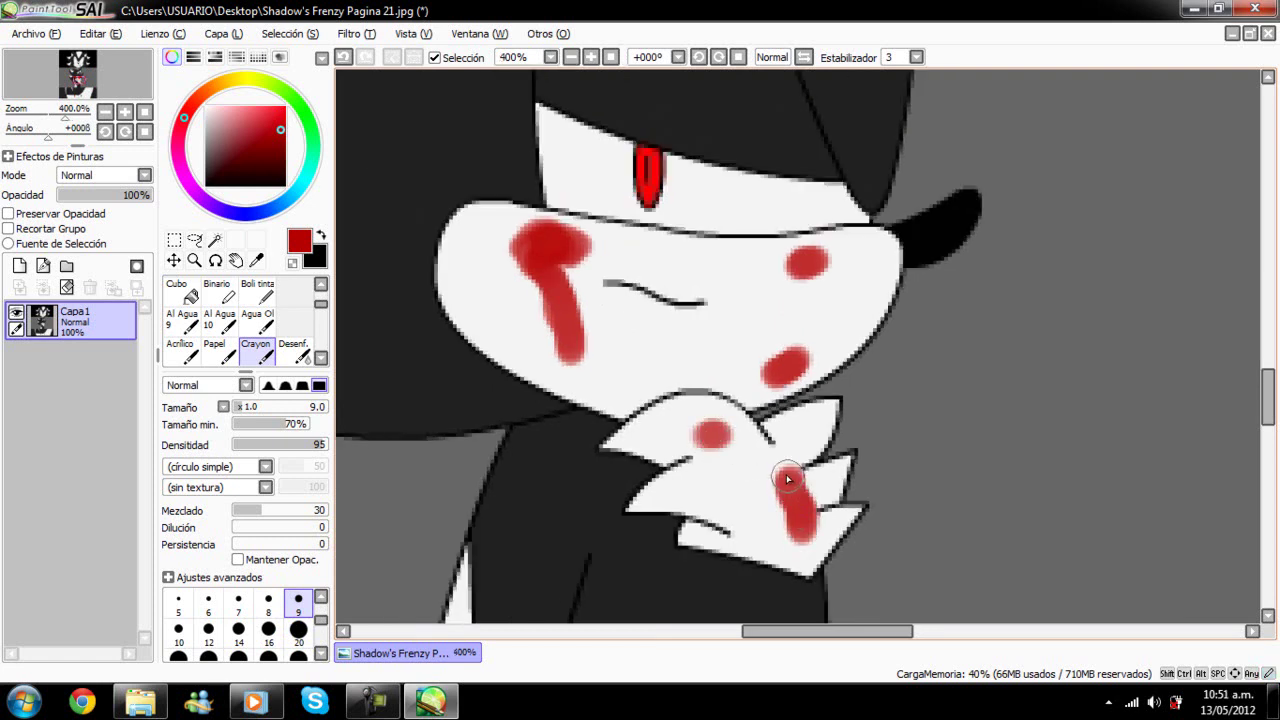
Step: Switch to the Desenf. brush for the red stains and set its size to 4
click(293, 350)
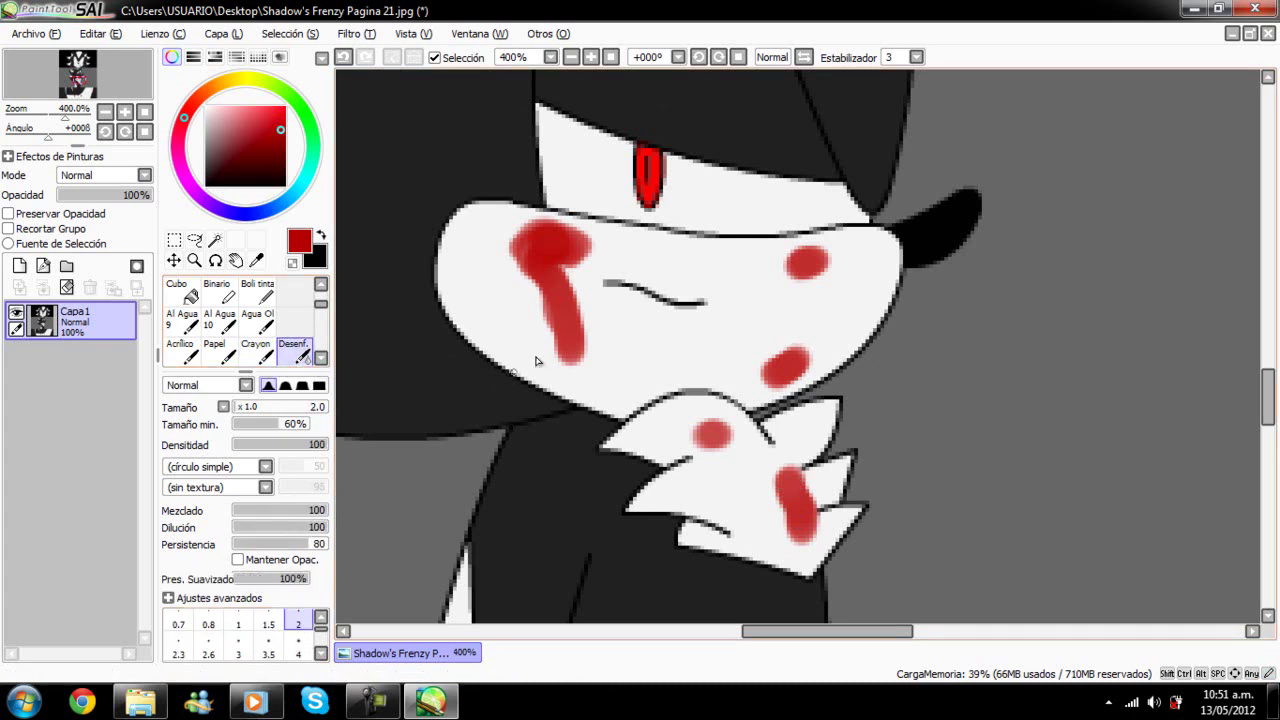
click(298, 650)
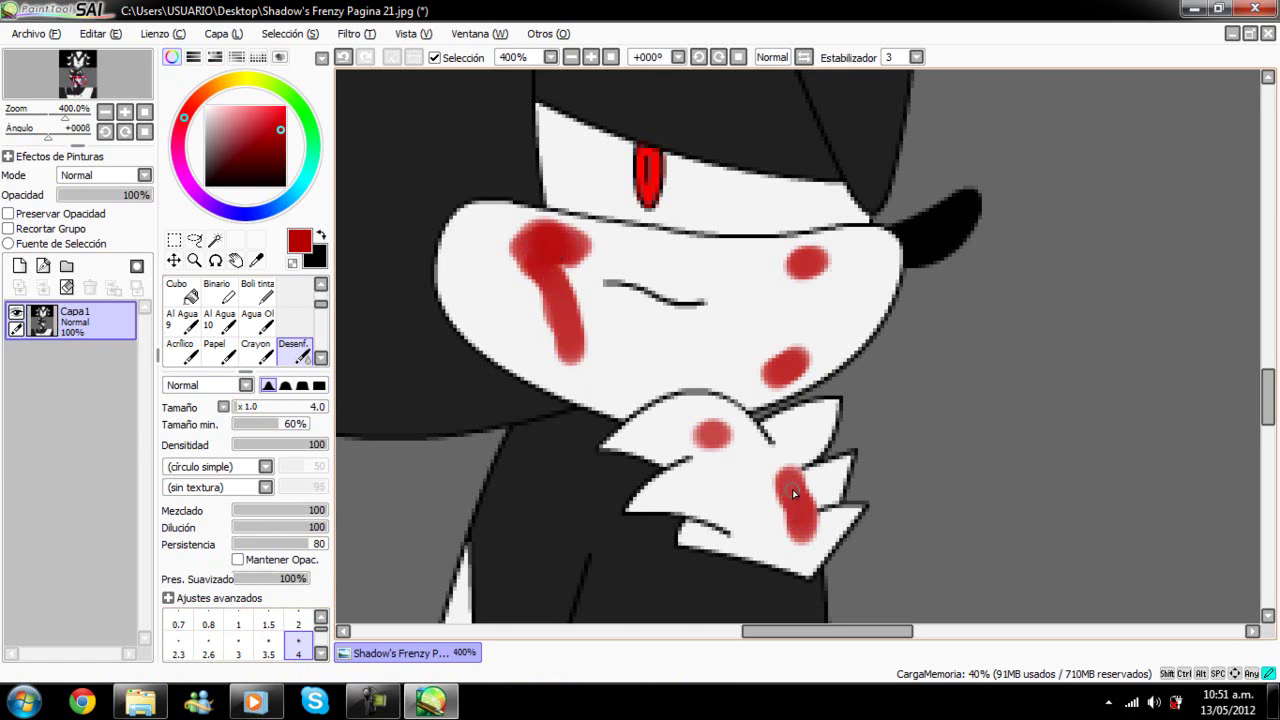
scroll(801, 398, up, 1)
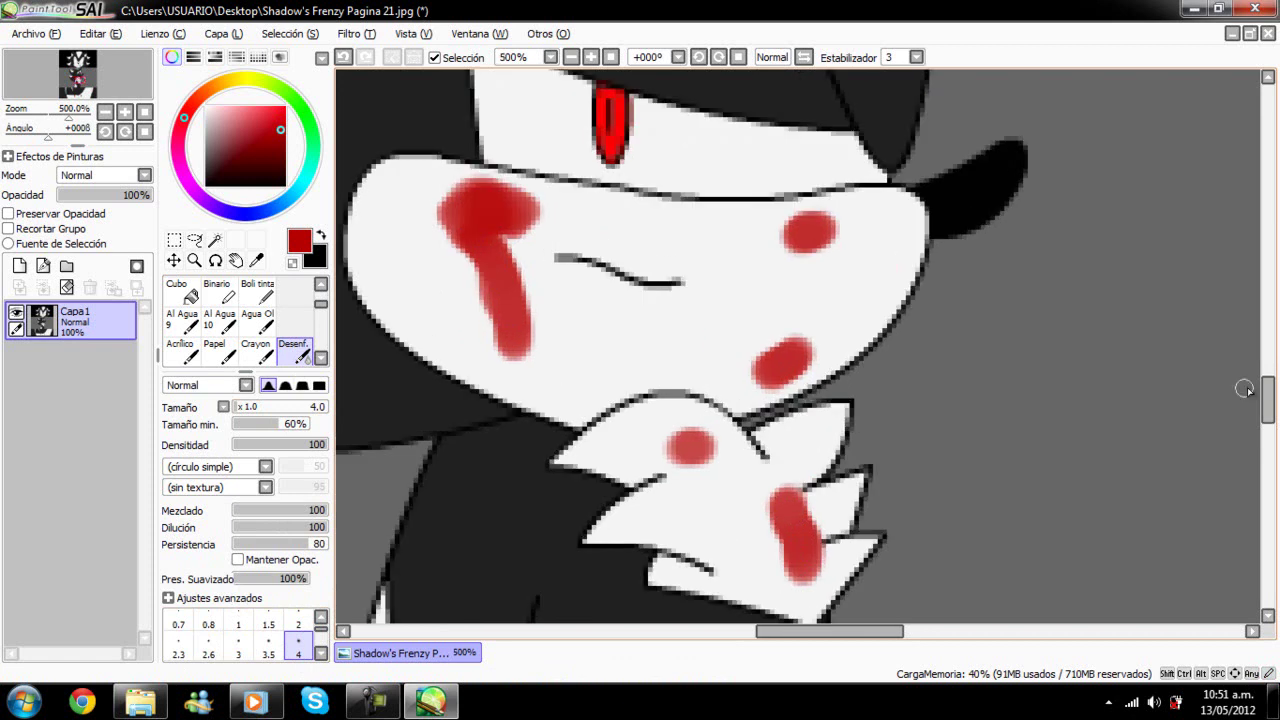
Step: Save the page over Shadow's Frenzy Pagina 21.jpg as an original JPEG with quality 100
drag(1273, 402, 1268, 540)
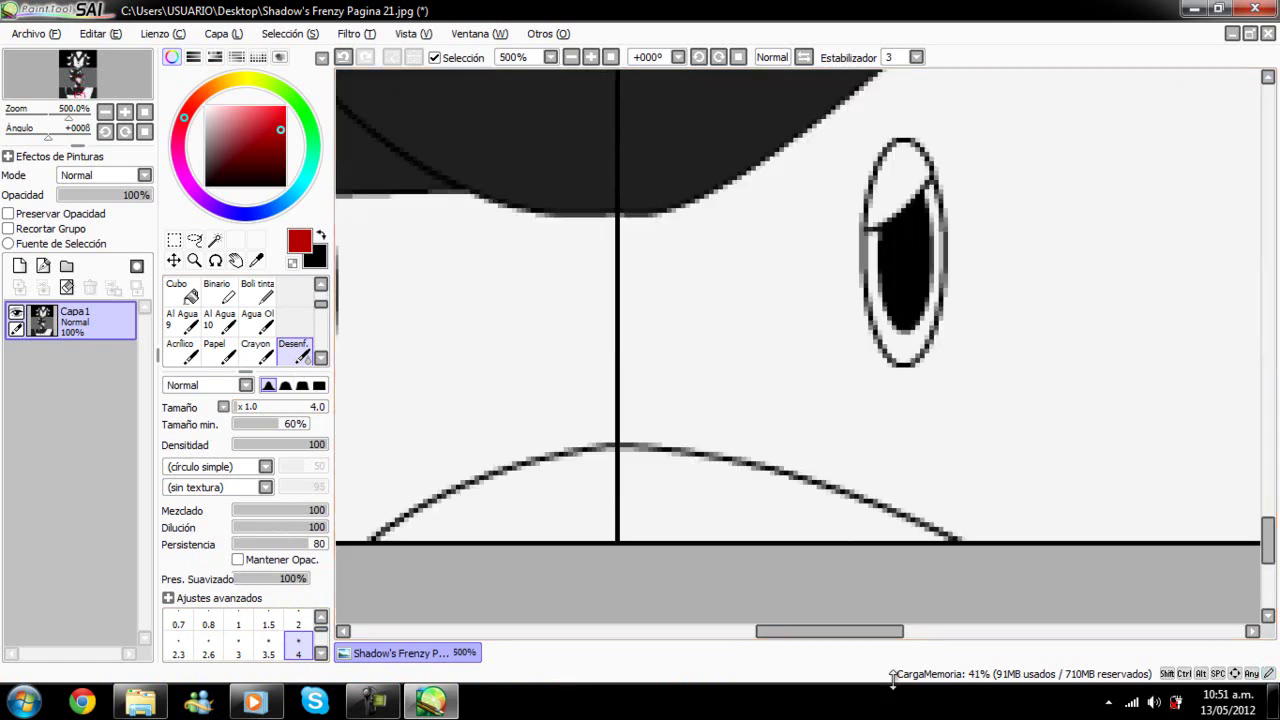
drag(872, 638, 690, 660)
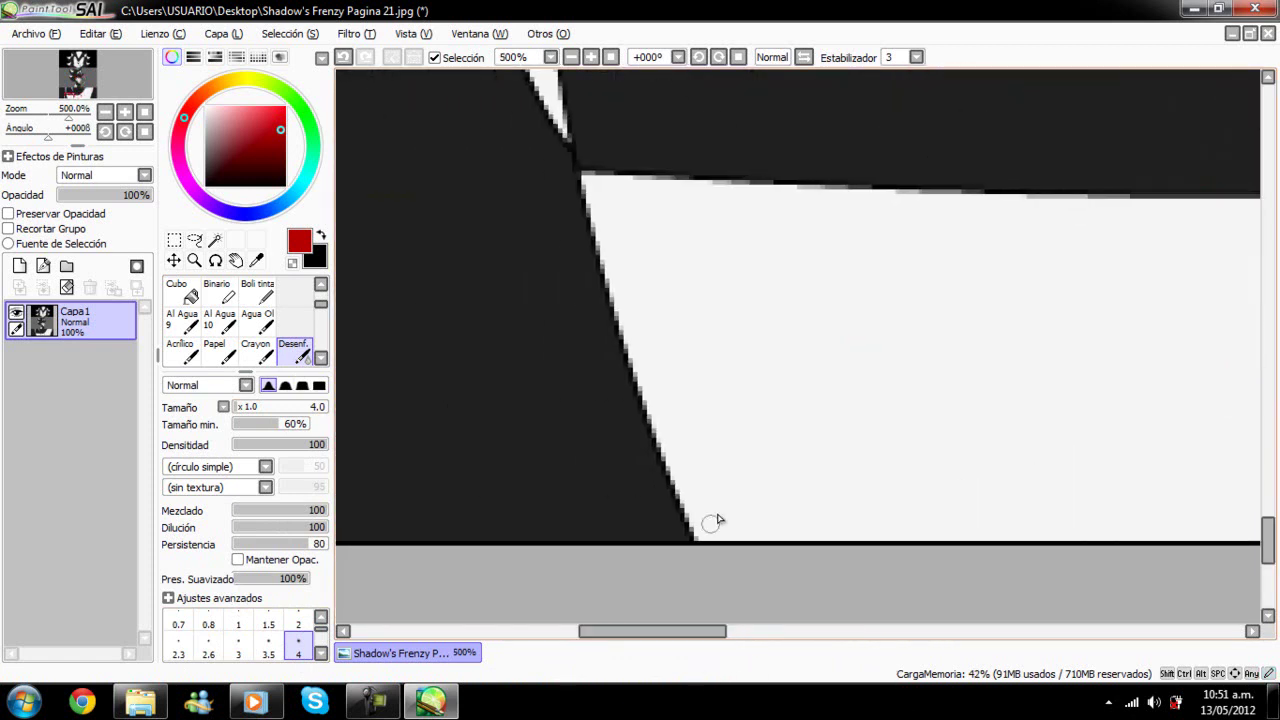
scroll(722, 508, down, 6)
scroll(722, 508, down, 2)
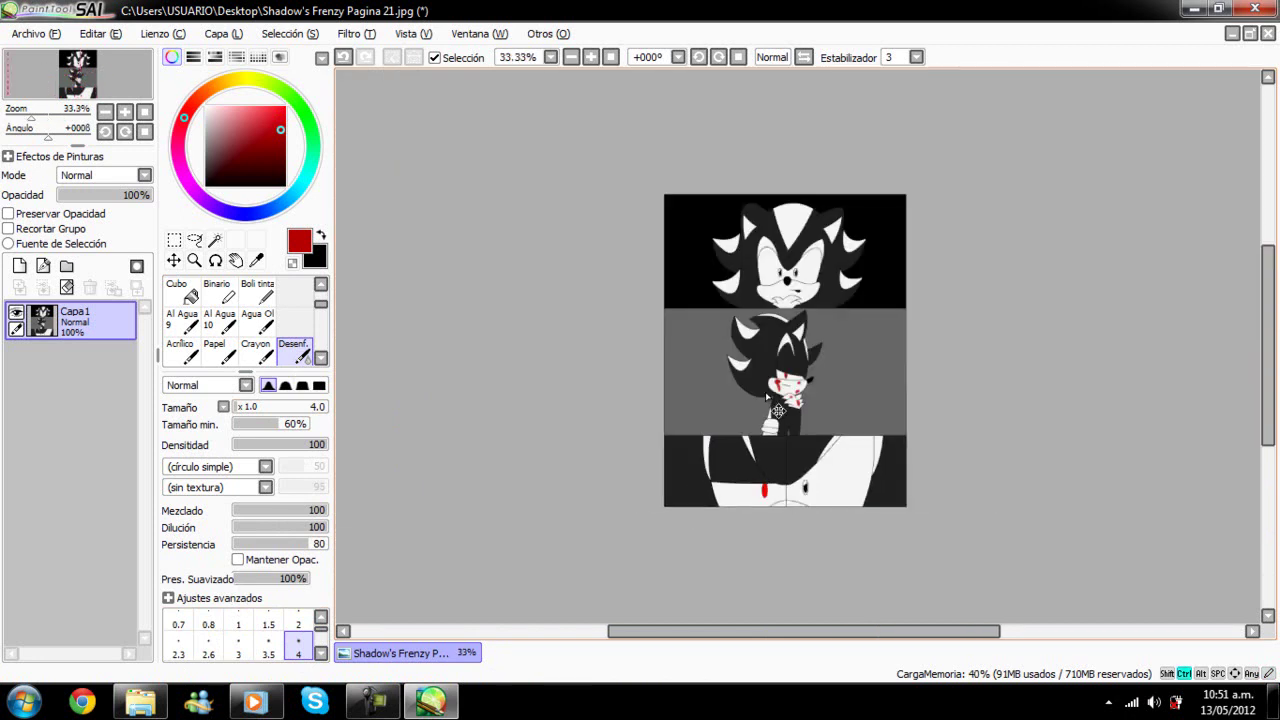
key(ctrl+s)
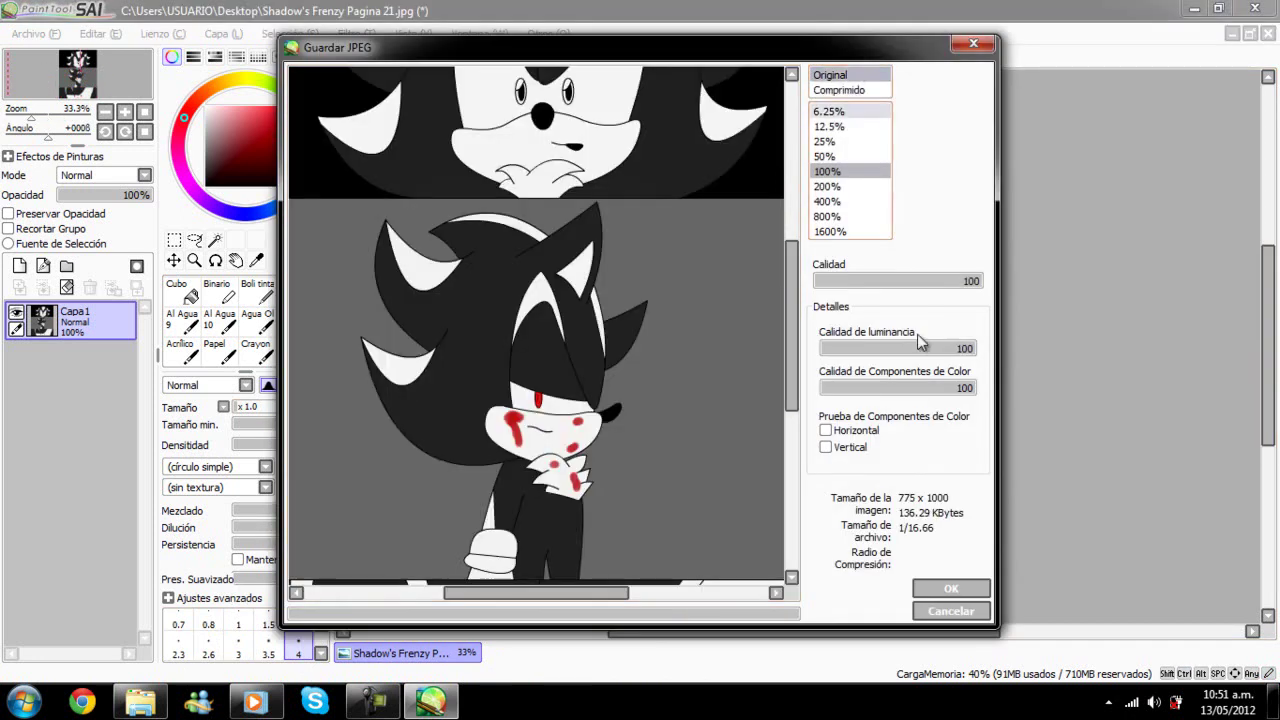
click(945, 591)
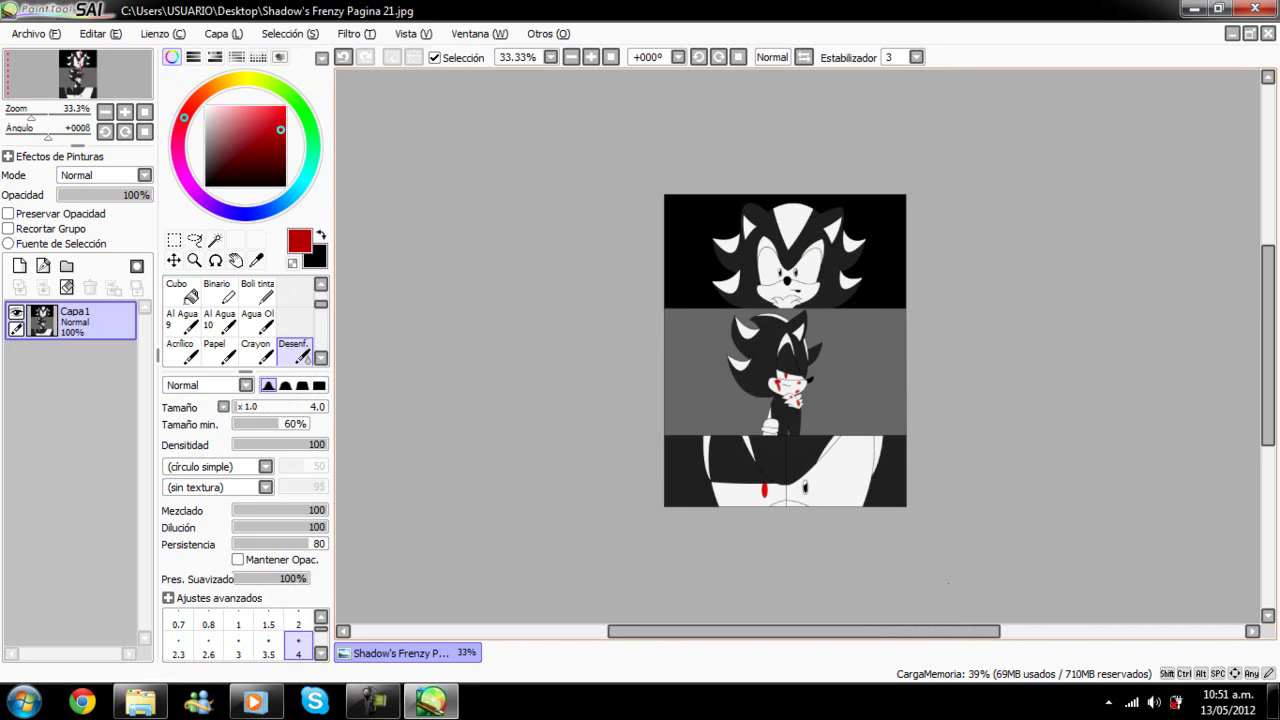
Step: Close Paint Tool SAI and open the saved Shadow's Frenzy Pagina 21 image from the desktop in Windows Photo Viewer
click(1264, 8)
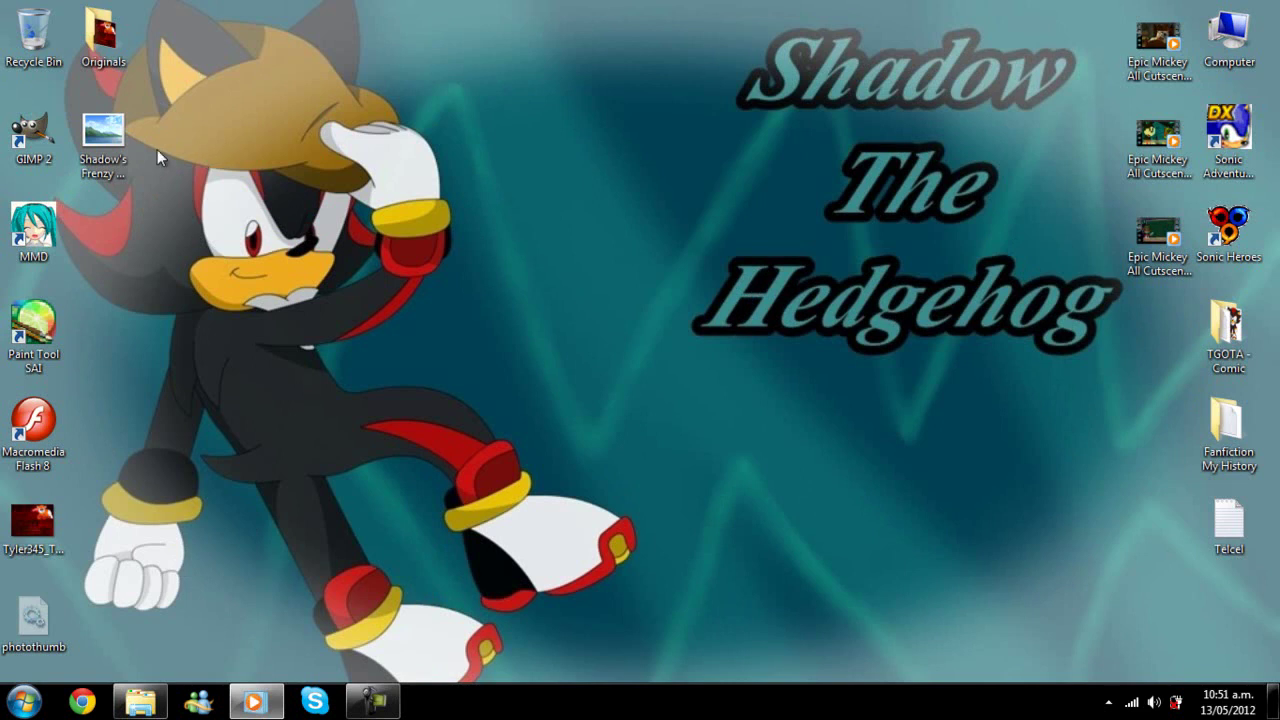
click(133, 133)
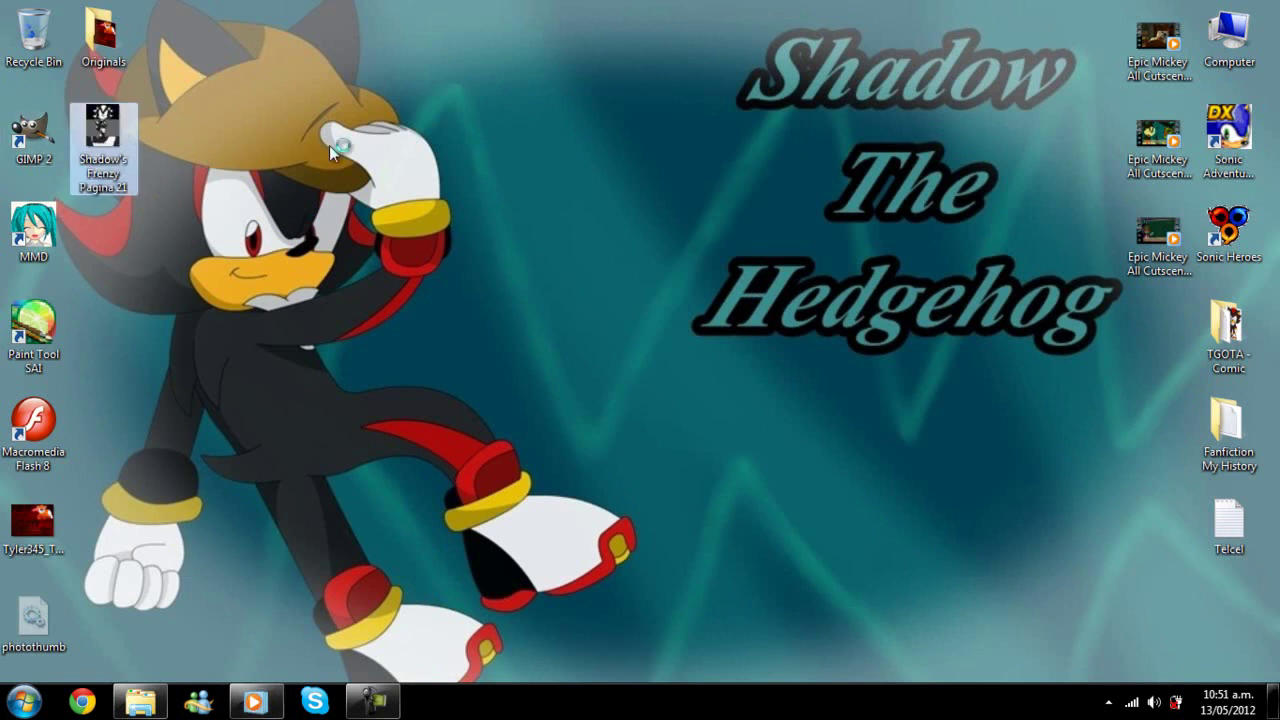
key(Return)
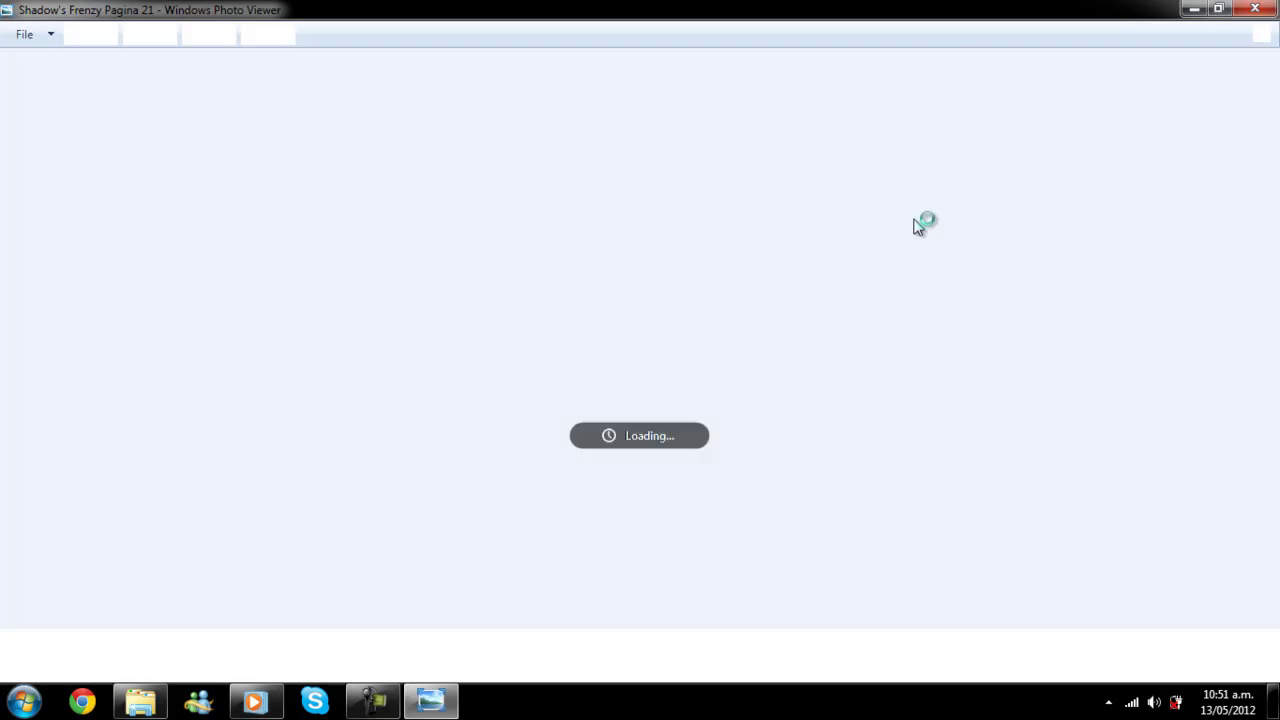